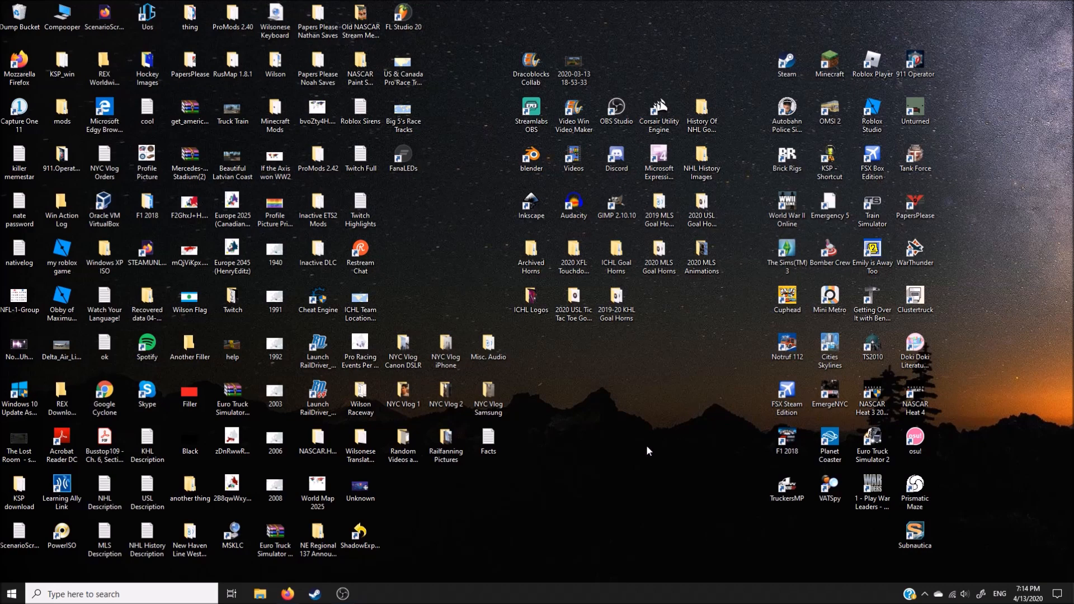
Step: Switch to Firefox, go to YouTube and open the 2019-20 KHL Goal Horns (Old) playlist
click(287, 594)
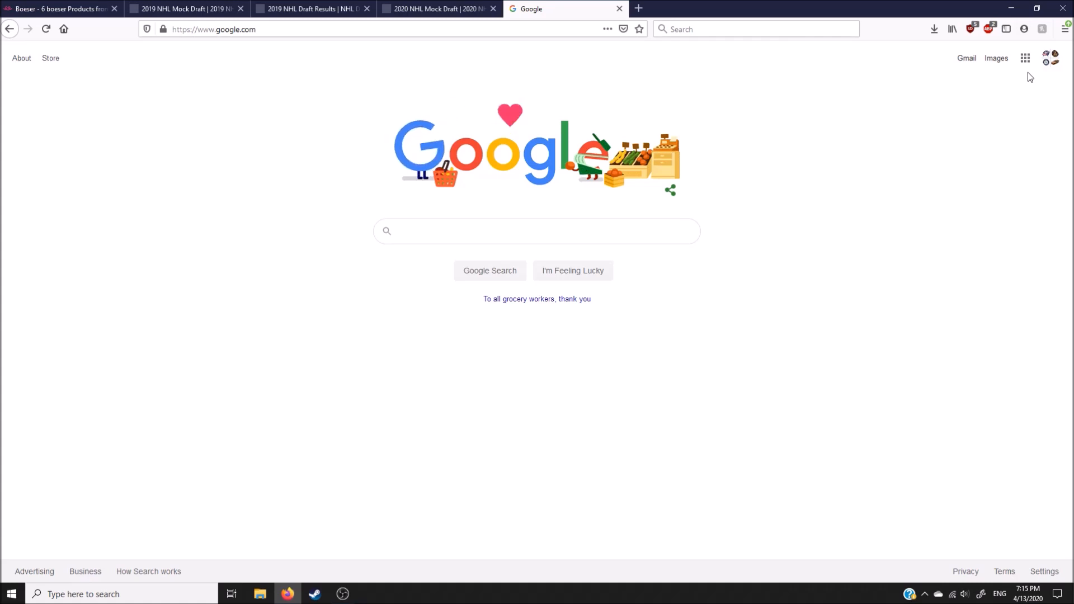
click(1025, 58)
click(930, 162)
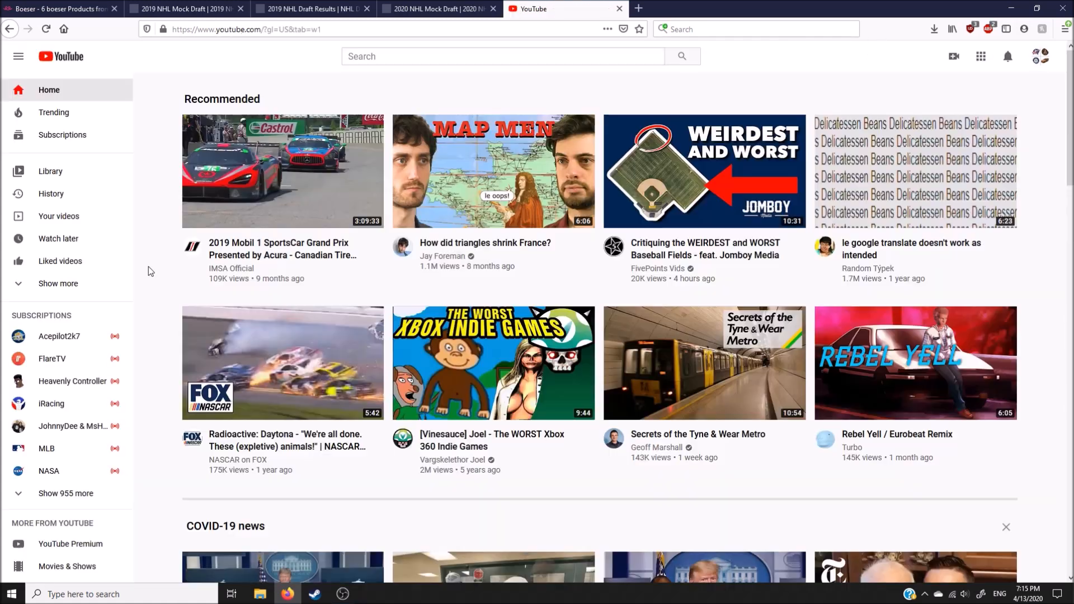
click(96, 285)
click(53, 311)
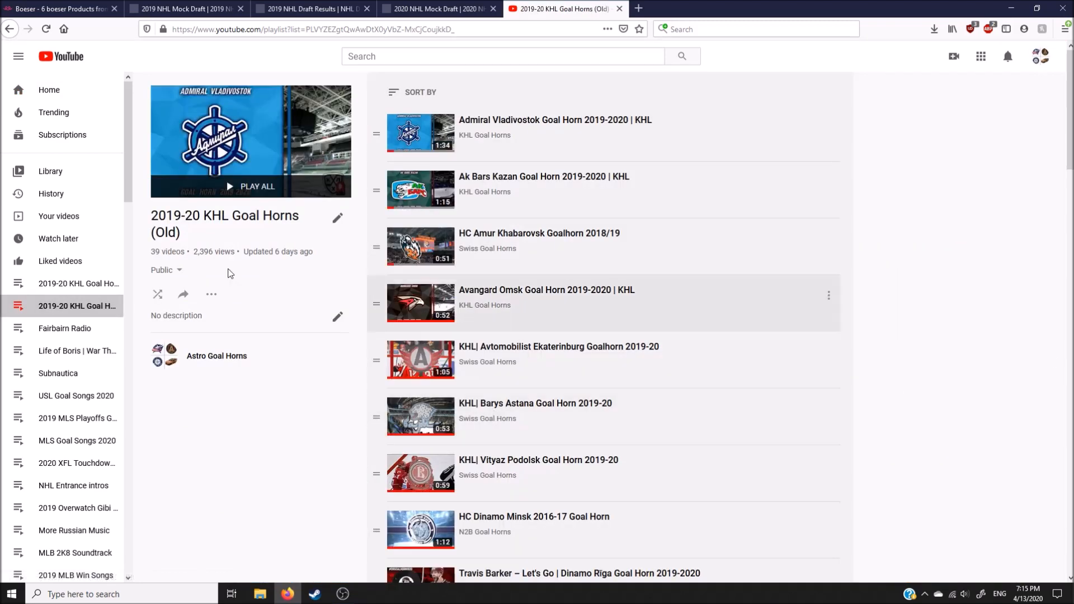
Step: Look through the videos in the 2019-20 KHL Goal Horns (Old) playlist
drag(152, 235, 200, 239)
click(347, 334)
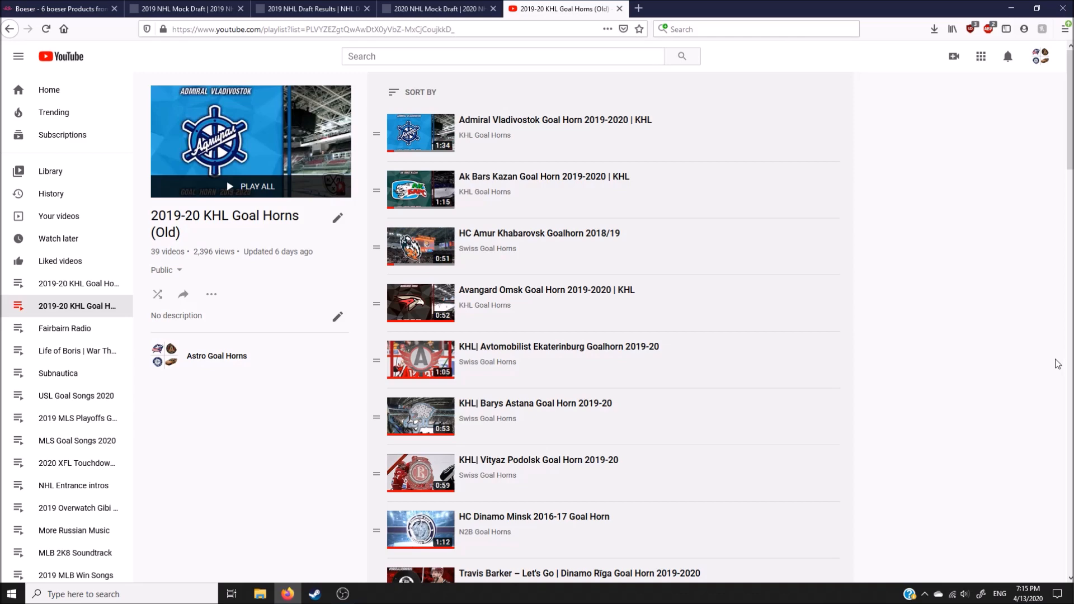
scroll(1058, 364, down, 12)
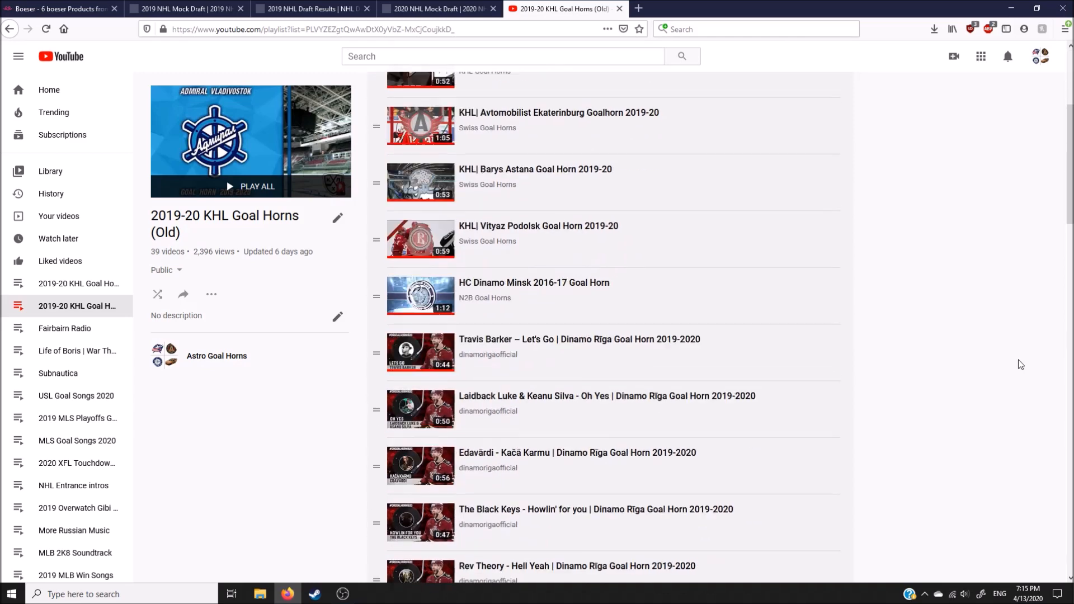
scroll(1021, 365, up, 15)
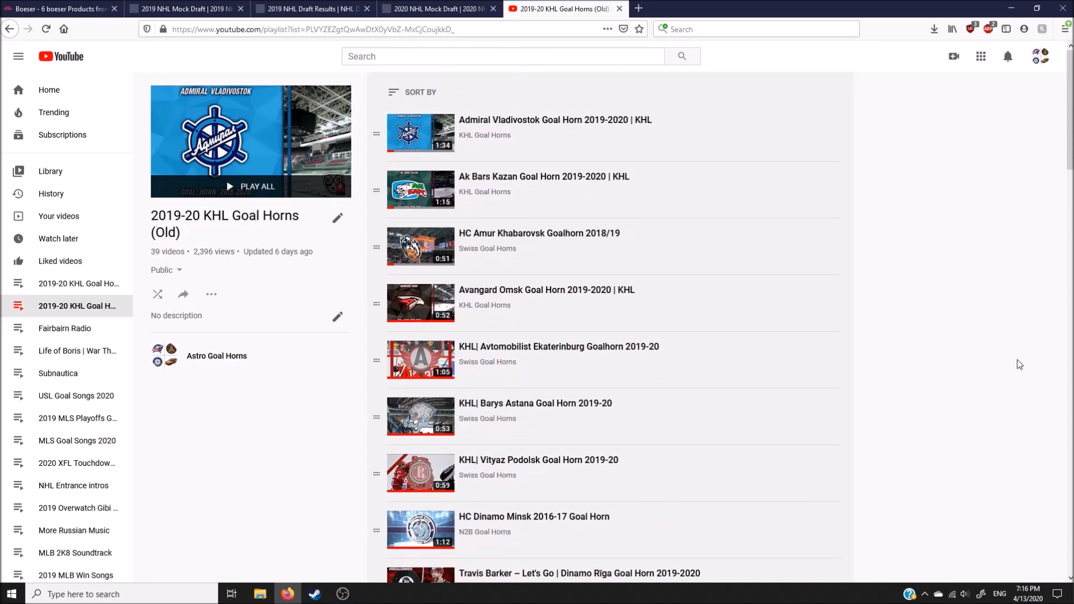
scroll(1021, 364, down, 13)
scroll(1019, 364, down, 7)
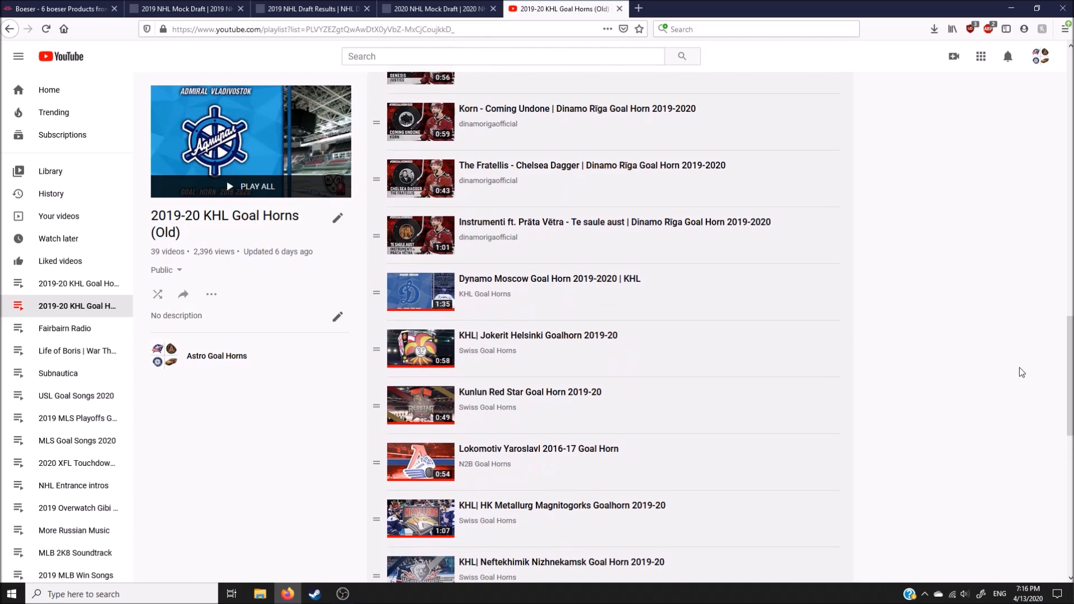
Step: Collapse the expanded list of own playlists and play the Dynamo Moscow Goal Horn 2019-2020 video from its beginning
scroll(50, 343, down, 3)
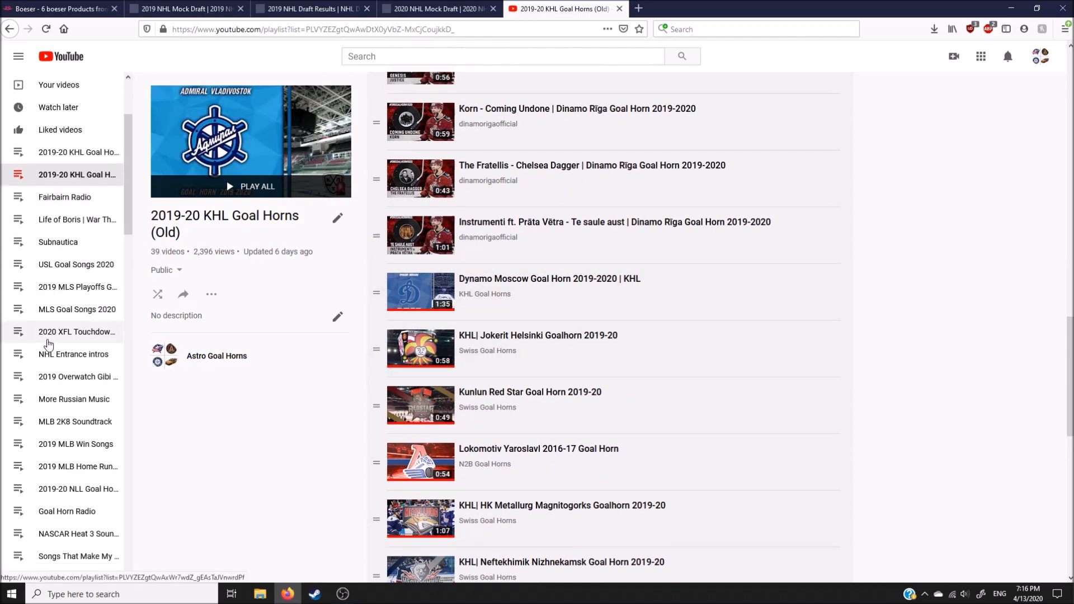
scroll(49, 347, down, 20)
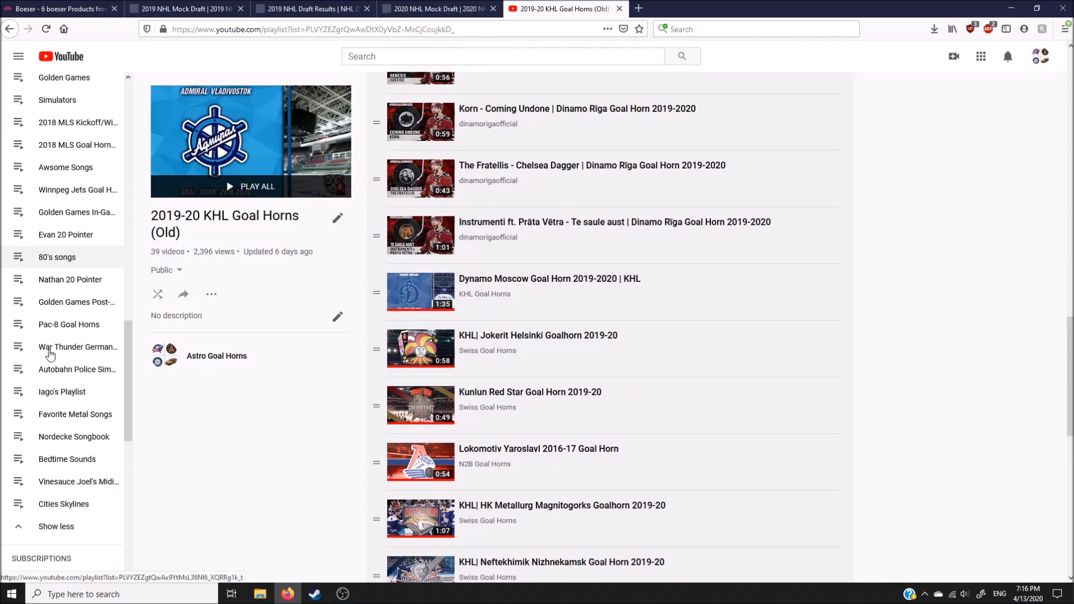
scroll(50, 353, down, 3)
click(55, 361)
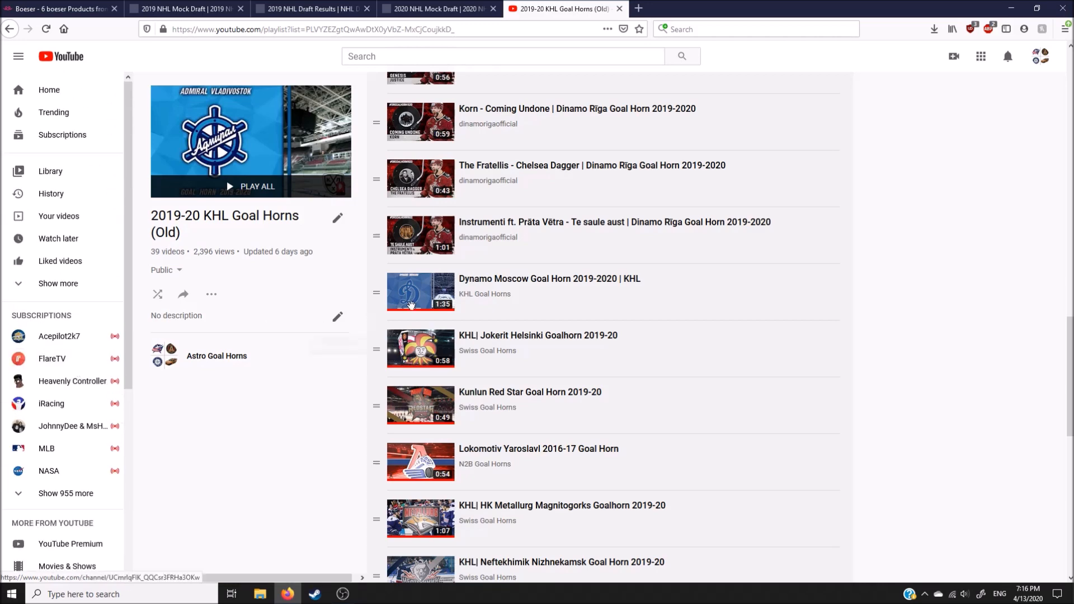
click(422, 300)
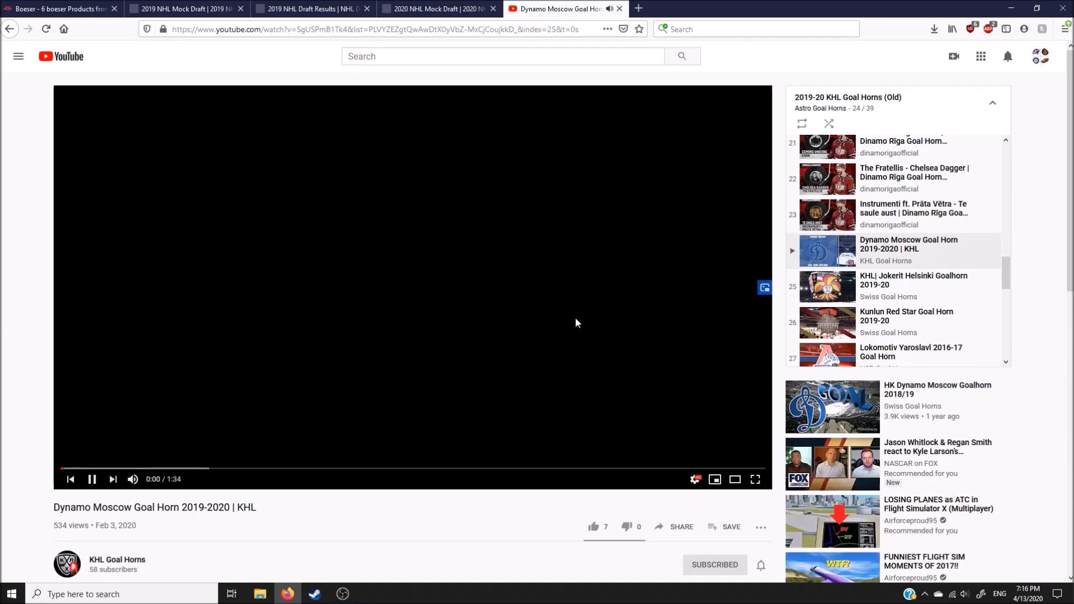
key(0)
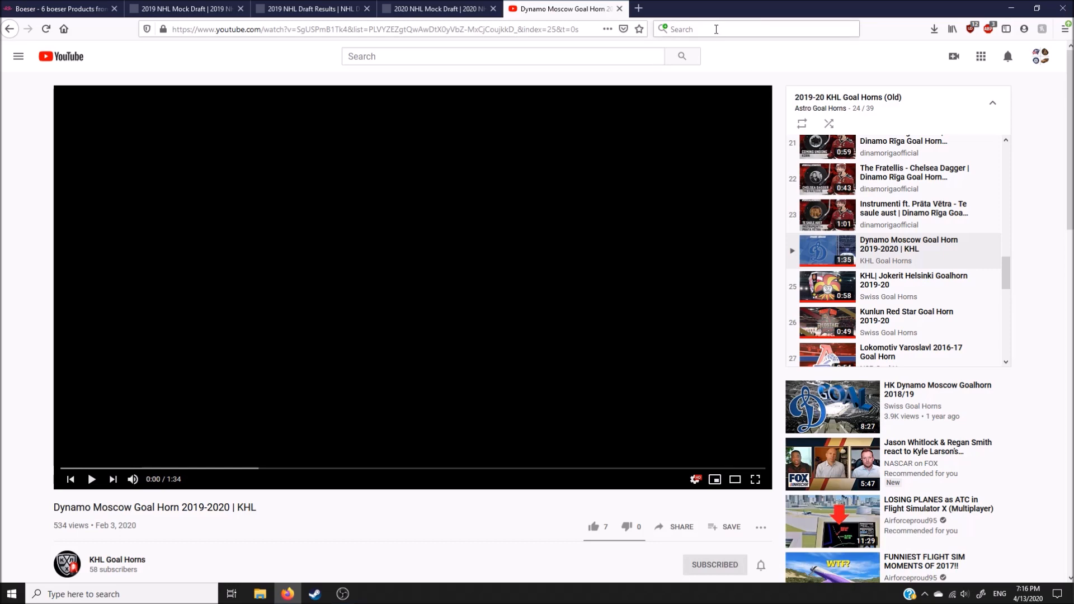
Step: Open YouTube in a new tab, search for "khl" and open the official KHL channel
click(639, 8)
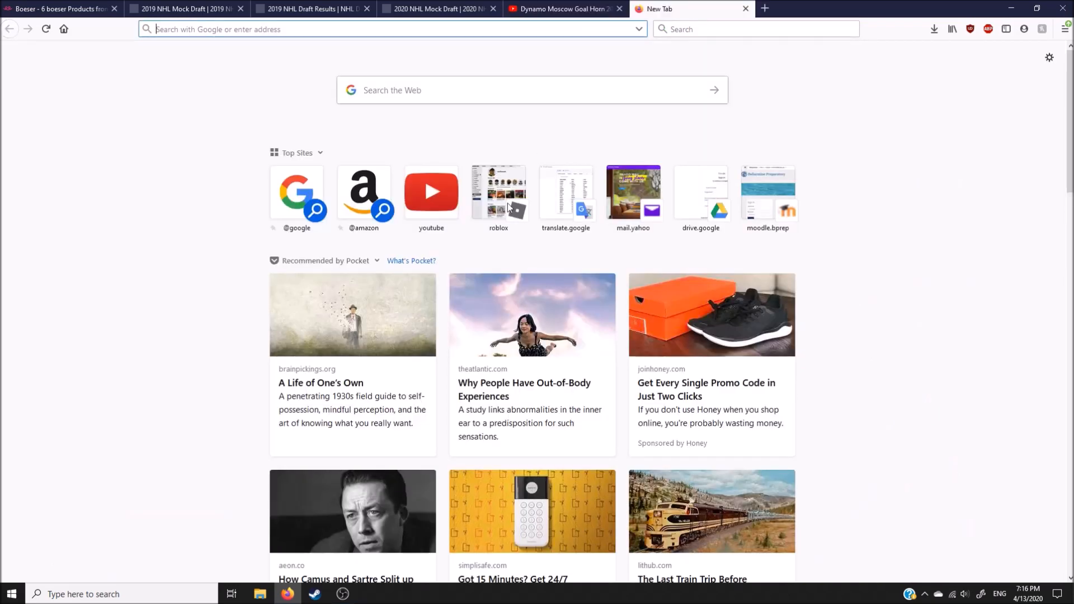
click(431, 193)
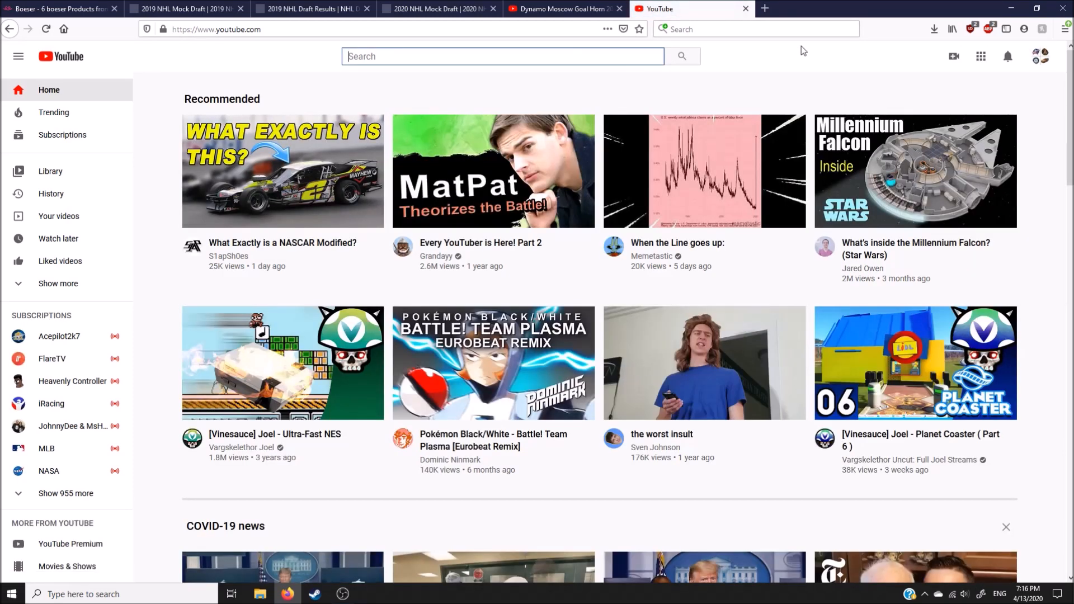
text(khl)
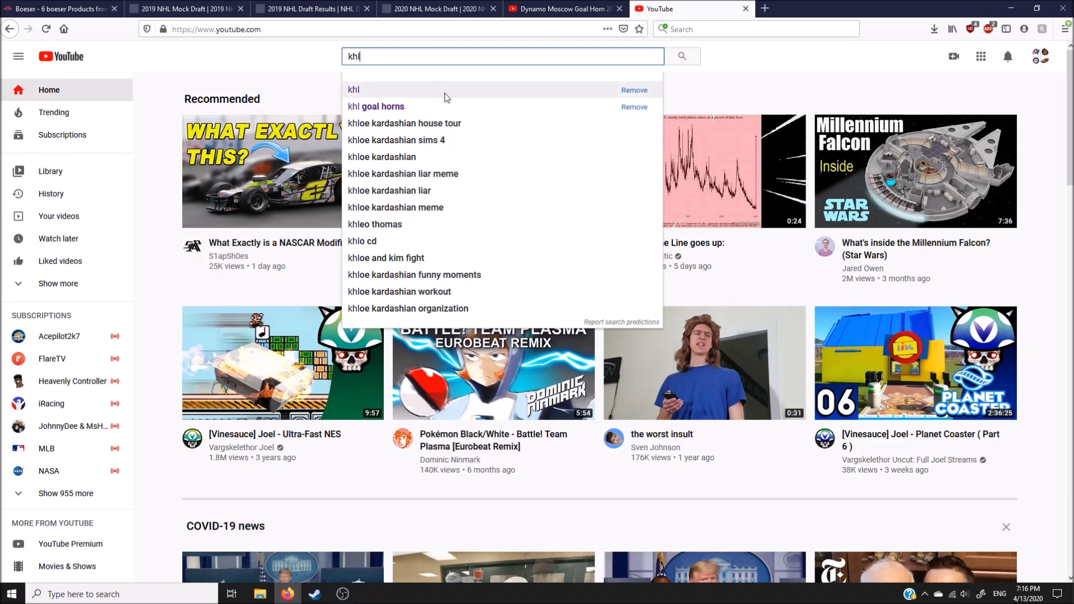
click(445, 95)
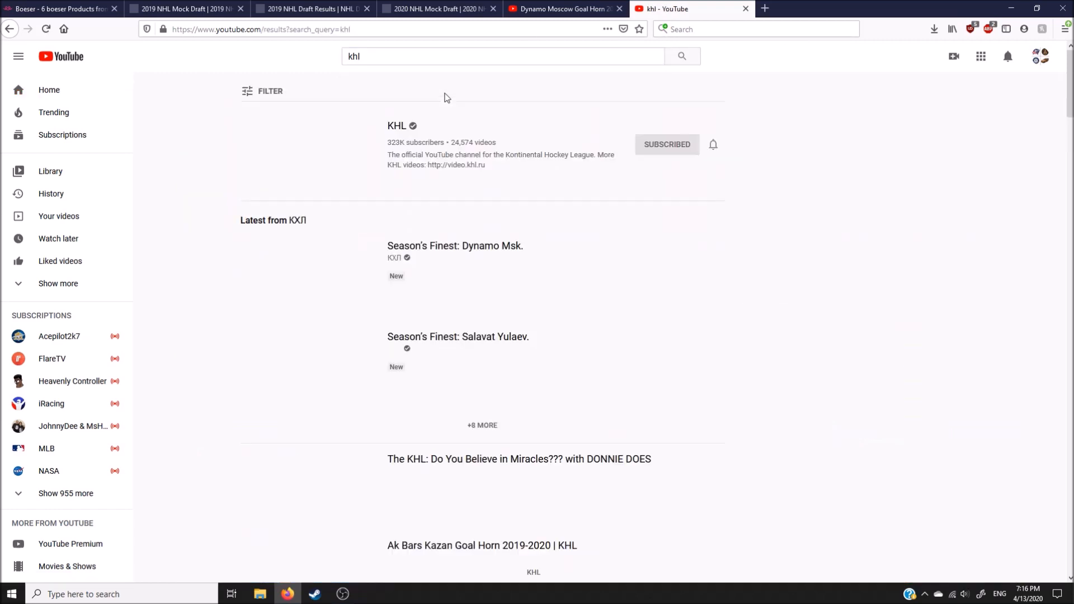
click(322, 162)
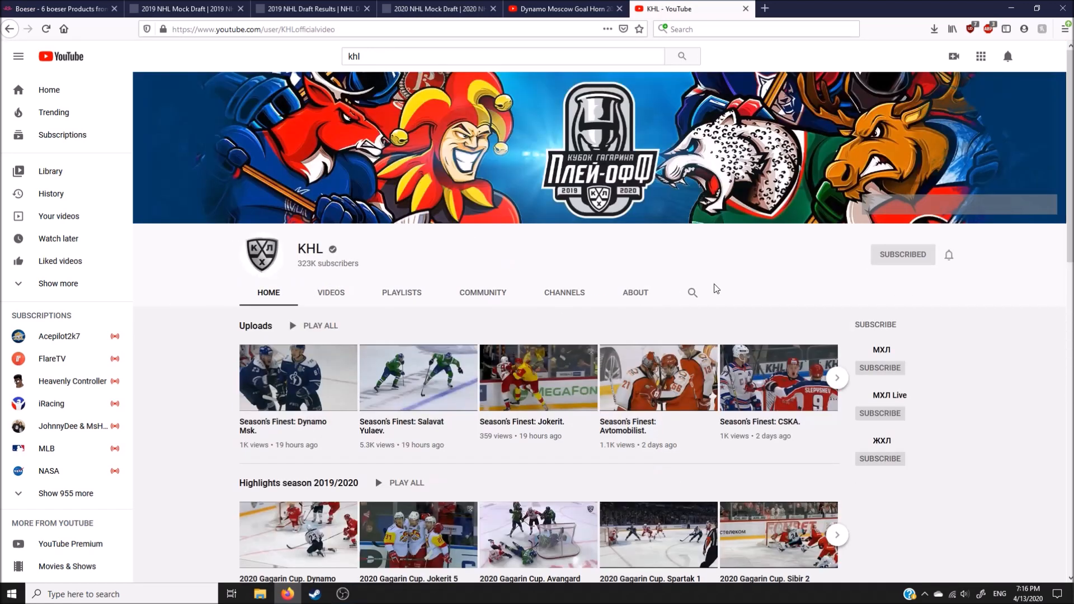
Step: Search the KHL channel for "dynamo moscow" and look through the matching videos
click(694, 293)
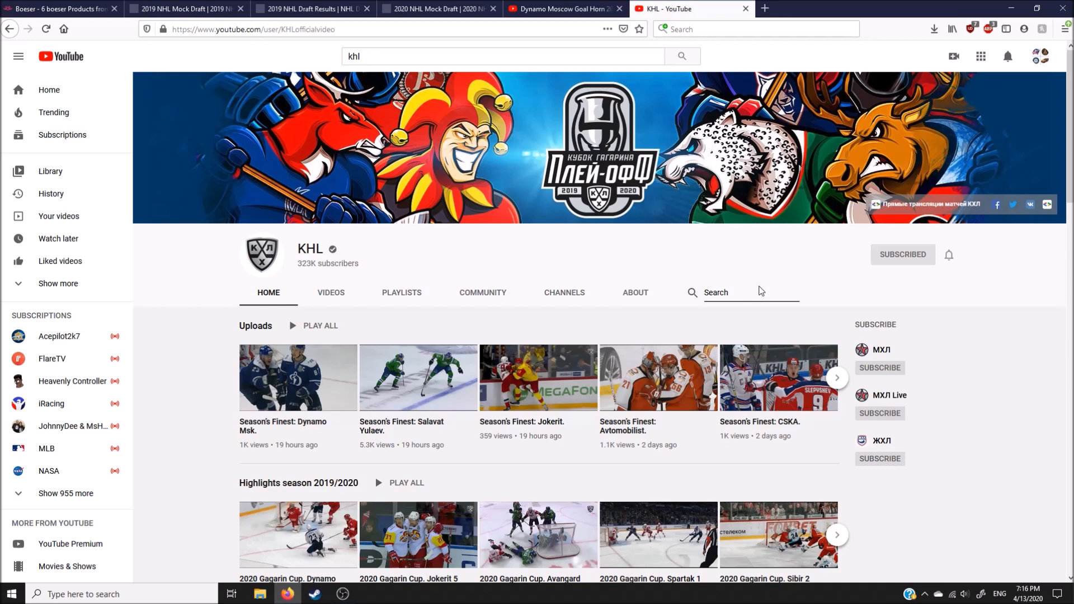
text(dy)
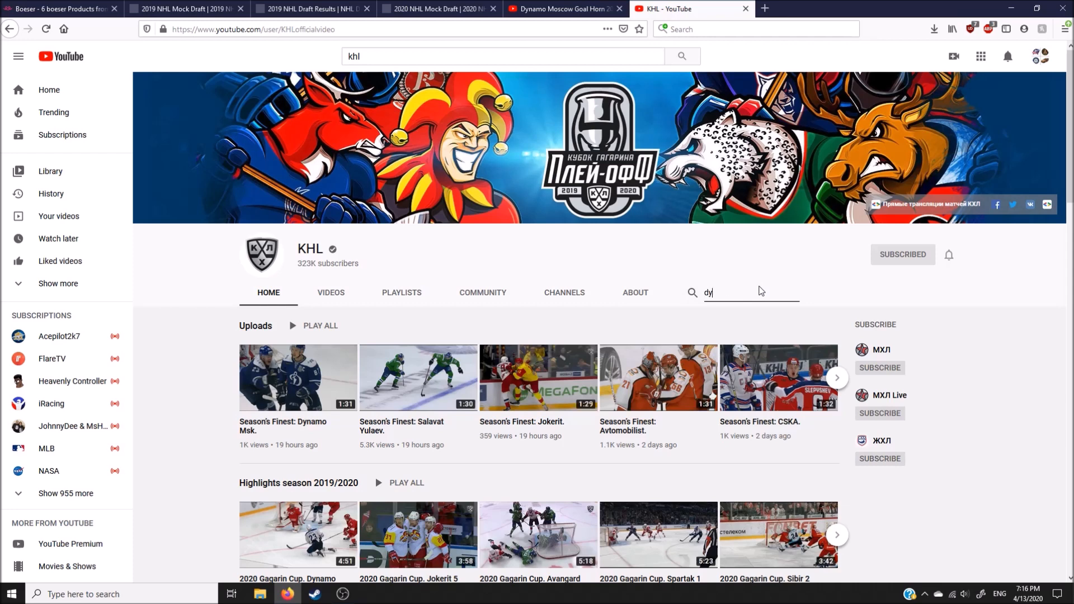
text(namo moscow)
key(Return)
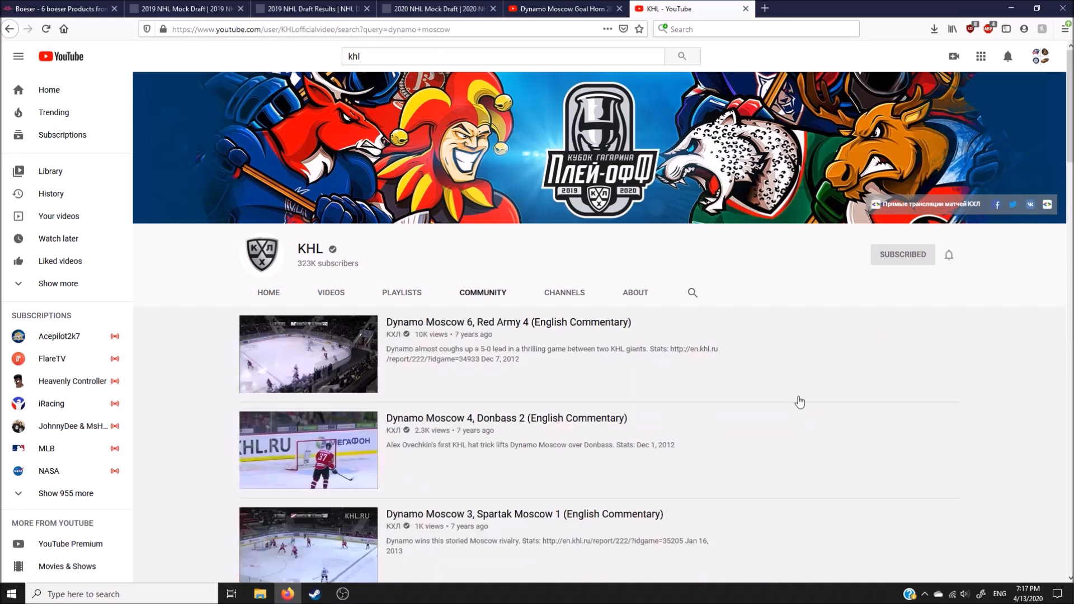
scroll(806, 402, down, 2)
scroll(487, 411, down, 10)
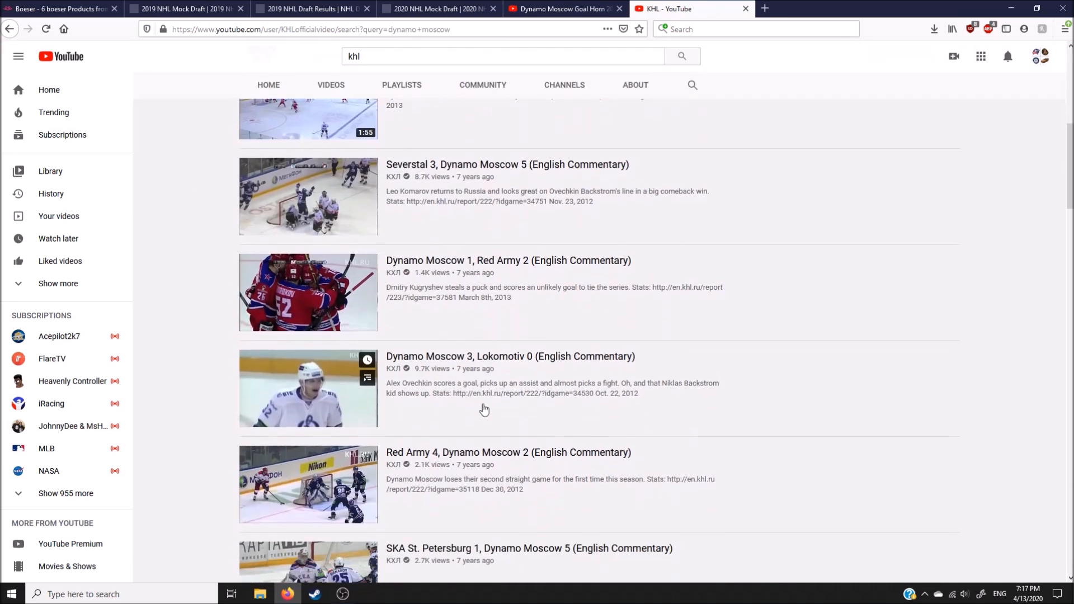
scroll(488, 411, down, 7)
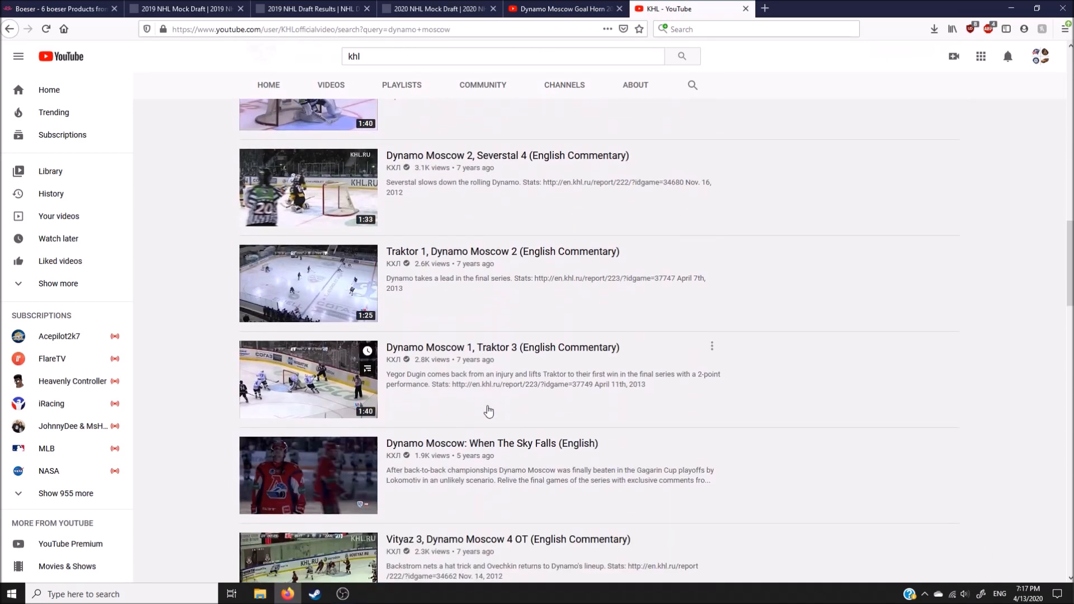
scroll(488, 412, down, 2)
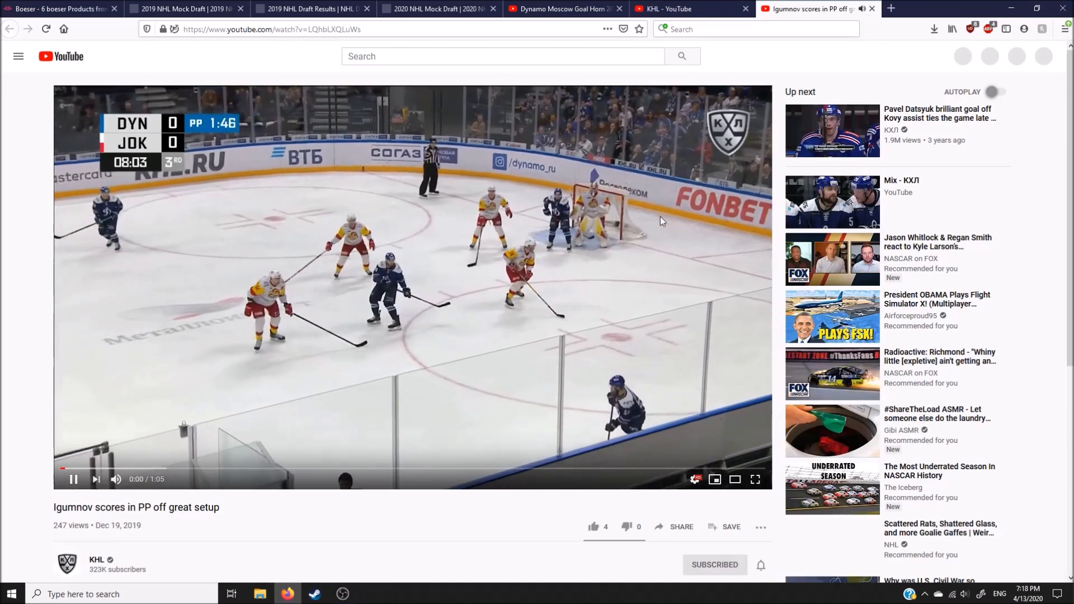
Step: Play the first seconds of "Igumnov scores in PP off great setup" in short bursts while adjusting the system volume
key(XF86AudioRaiseVolume)
key(XF86AudioRaiseVolume)
key(XF86AudioRaiseVolume)
key(XF86AudioRaiseVolume)
key(XF86AudioRaiseVolume)
click(660, 216)
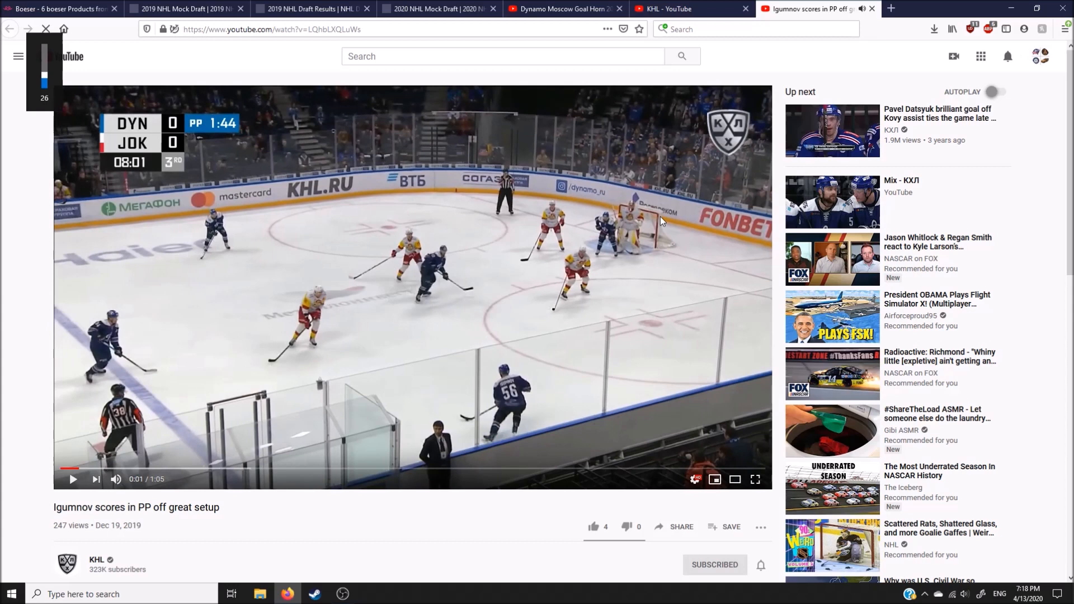
key(XF86AudioRaiseVolume)
key(XF86AudioRaiseVolume)
key(XF86AudioRaiseVolume)
key(XF86AudioRaiseVolume)
key(XF86AudioRaiseVolume)
key(XF86AudioRaiseVolume)
key(XF86AudioRaiseVolume)
key(XF86AudioRaiseVolume)
key(XF86AudioRaiseVolume)
key(XF86AudioRaiseVolume)
key(XF86AudioRaiseVolume)
key(XF86AudioRaiseVolume)
key(XF86AudioRaiseVolume)
key(XF86AudioRaiseVolume)
key(XF86AudioRaiseVolume)
key(XF86AudioRaiseVolume)
key(XF86AudioRaiseVolume)
key(XF86AudioRaiseVolume)
key(XF86AudioRaiseVolume)
key(XF86AudioRaiseVolume)
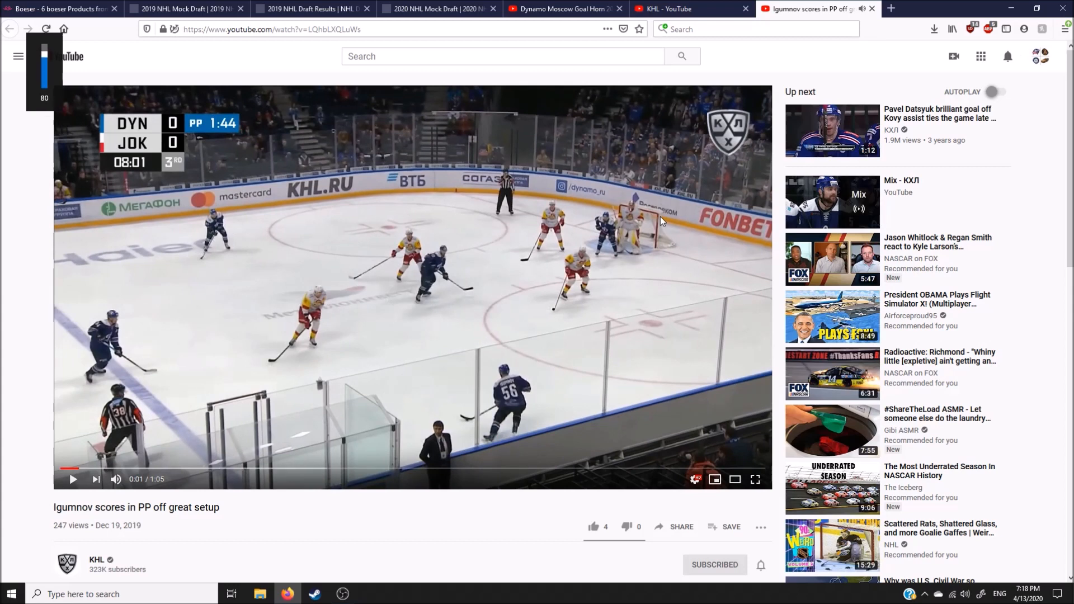
click(660, 216)
click(660, 217)
key(XF86AudioLowerVolume)
key(XF86AudioLowerVolume)
key(XF86AudioLowerVolume)
key(XF86AudioLowerVolume)
key(XF86AudioLowerVolume)
key(XF86AudioLowerVolume)
key(XF86AudioLowerVolume)
key(XF86AudioLowerVolume)
key(XF86AudioLowerVolume)
key(XF86AudioLowerVolume)
key(XF86AudioLowerVolume)
key(XF86AudioLowerVolume)
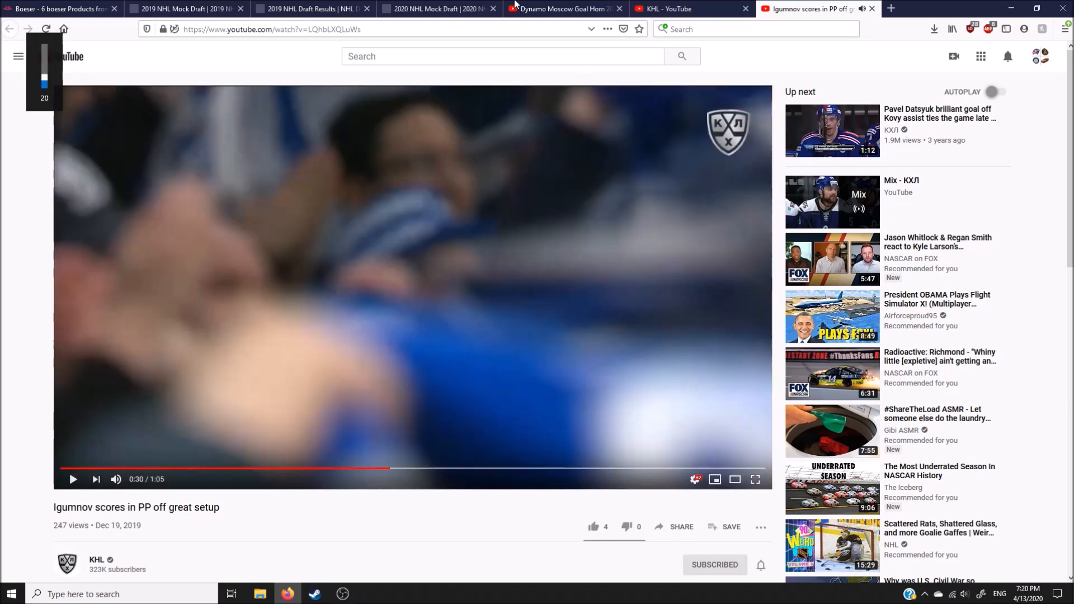
Step: Revisit the Dynamo Moscow goal horn video and the KHL channel, and start a YouTube search from the Igumnov video's page
click(551, 7)
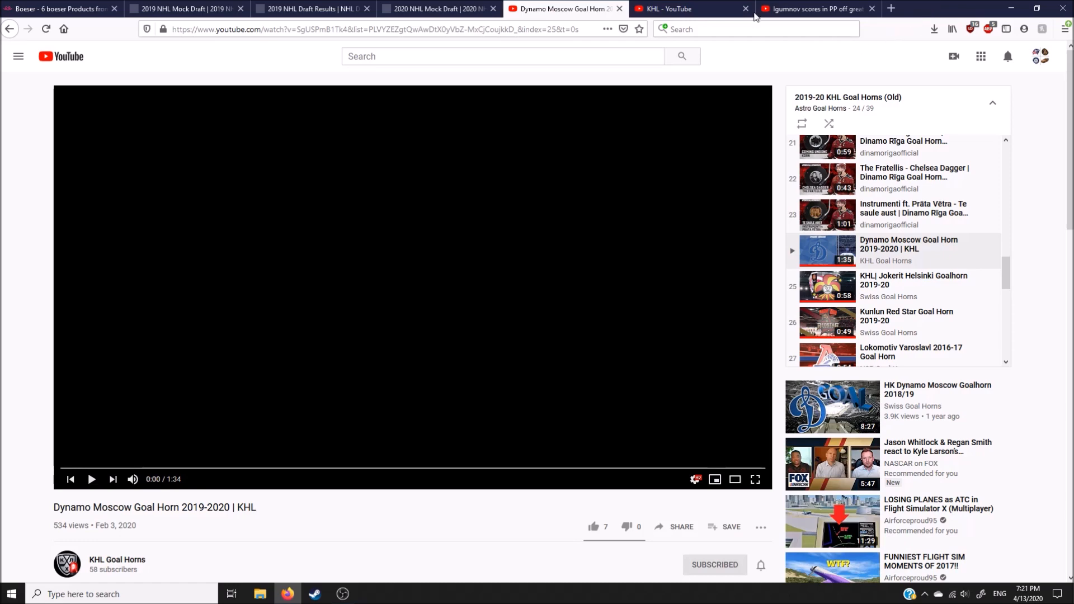
click(704, 6)
click(795, 7)
click(432, 57)
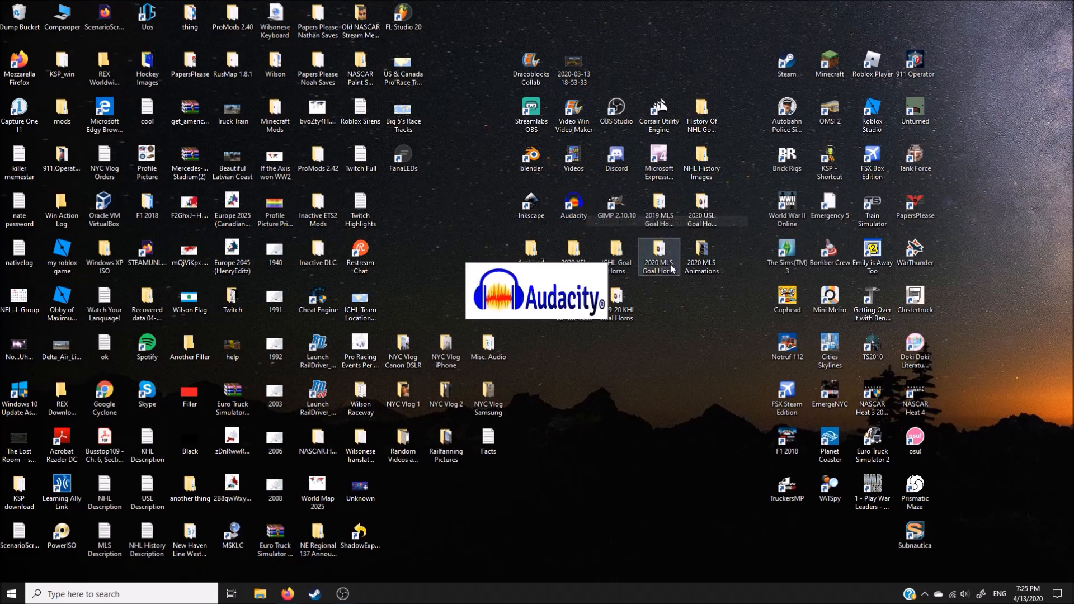
Step: Open the 2019-20 KHL Goal Horns folder from the desktop
click(612, 300)
double_click(611, 300)
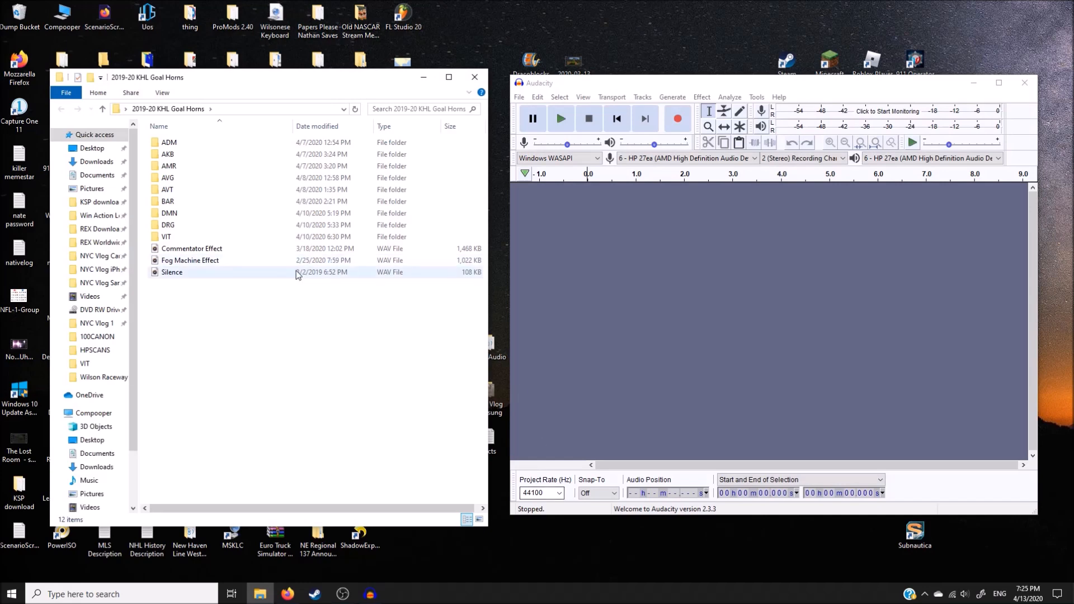
right_click(219, 351)
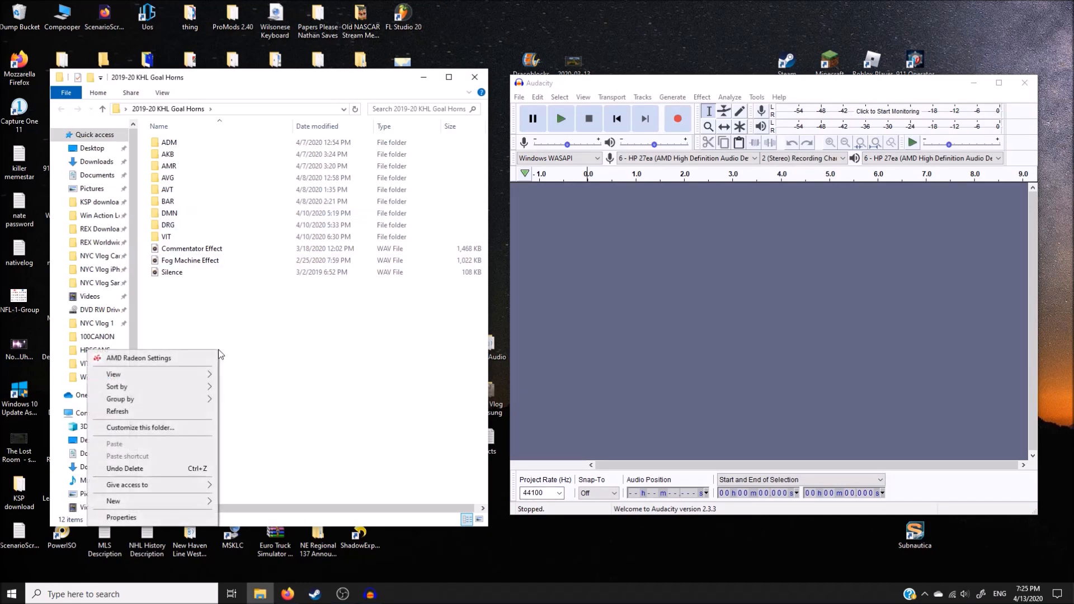
mouse_move(200, 502)
click(424, 439)
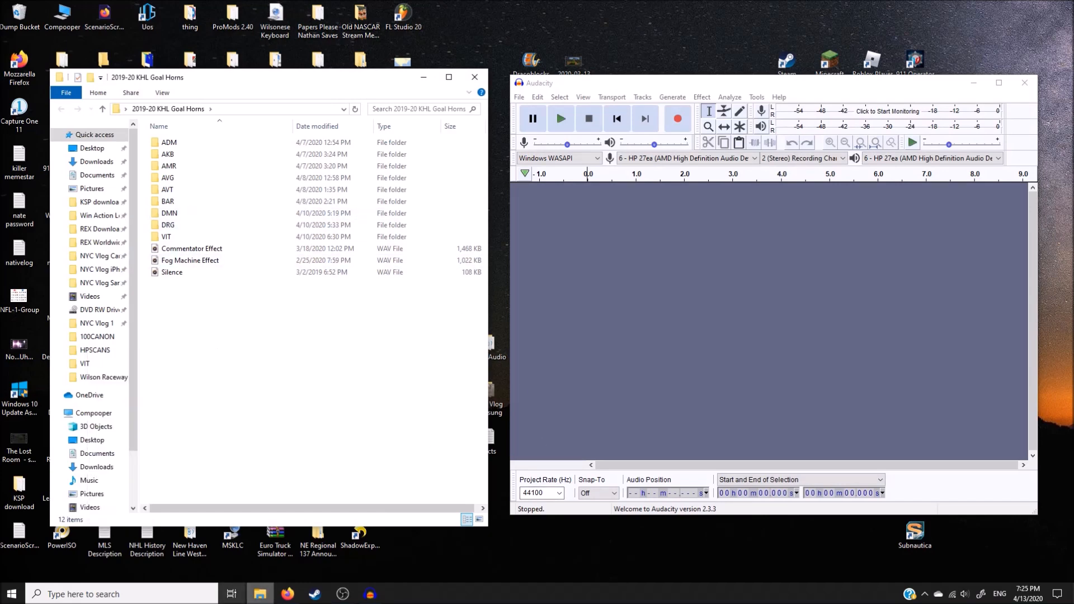
Step: Return to Firefox, set the Igumnov goal video to 0:05 and show the J'adore Hardcore (Radio Edit) video
click(288, 595)
click(782, 7)
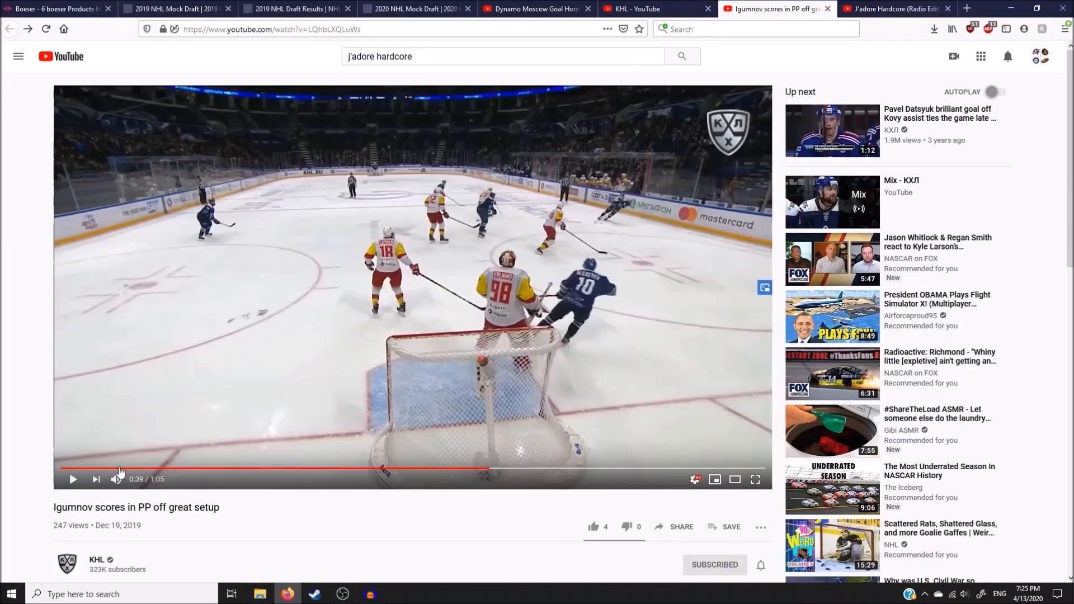
click(191, 468)
click(115, 469)
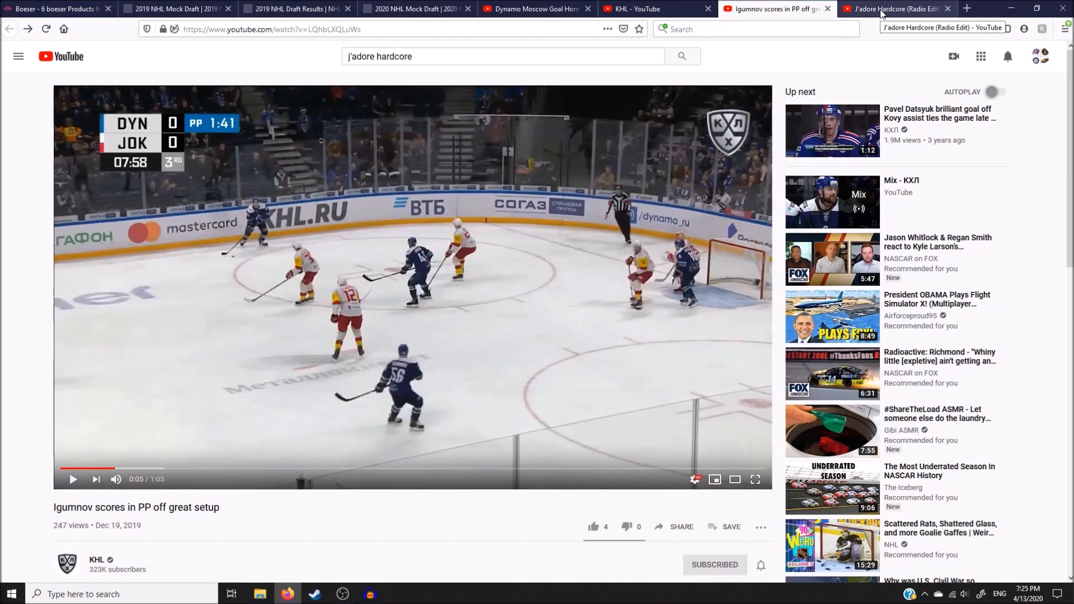
click(882, 9)
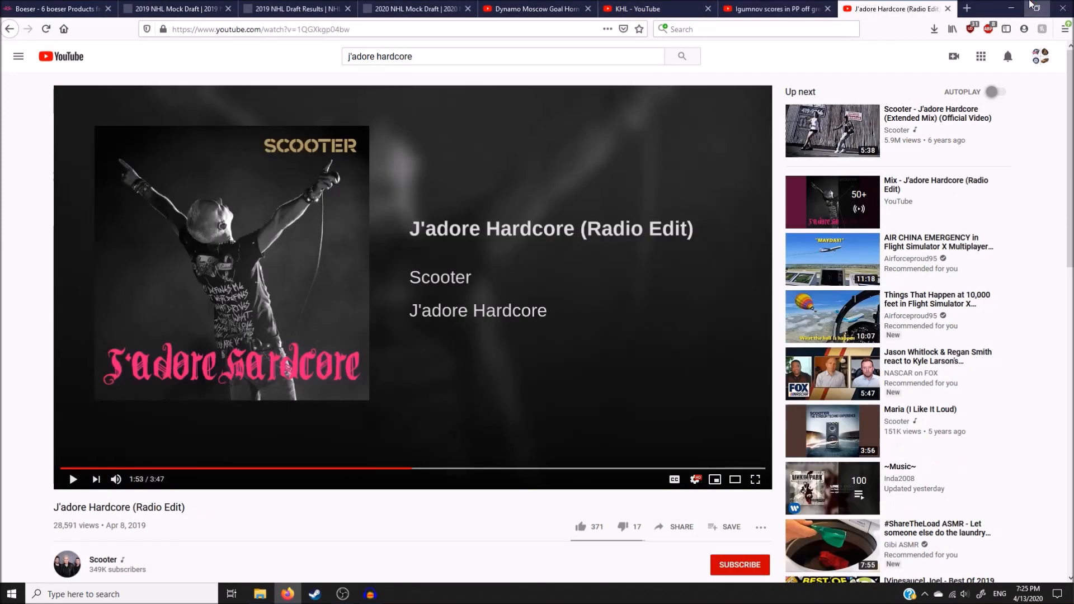
Step: Leave the browser and create a new folder named DYN inside the 2019-20 KHL Goal Horns folder
click(1011, 8)
right_click(334, 383)
mouse_move(319, 534)
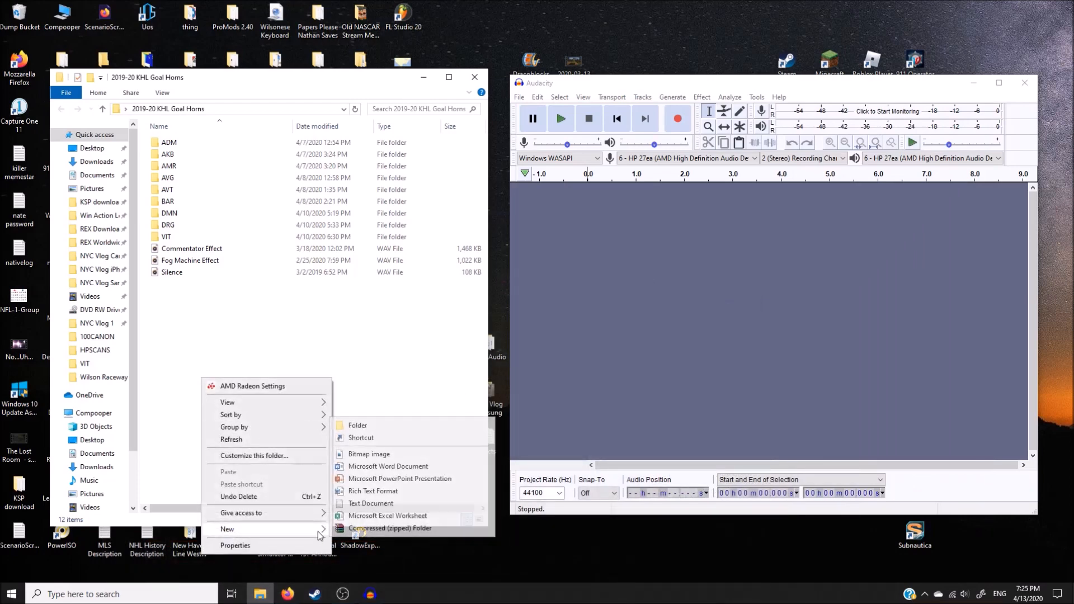
click(411, 430)
text(DYN)
key(Return)
click(264, 321)
Step: Copy the Fog Machine Effect and Silence audio files from 2019-20 KHL Goal Horns into the DYN folder
drag(210, 317, 224, 273)
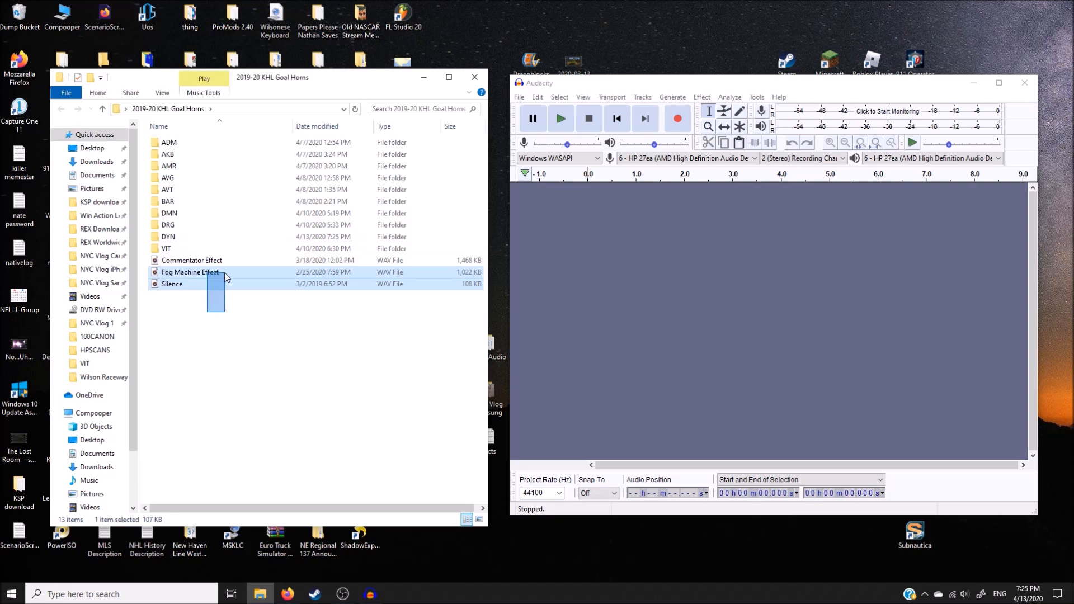
click(250, 345)
double_click(193, 238)
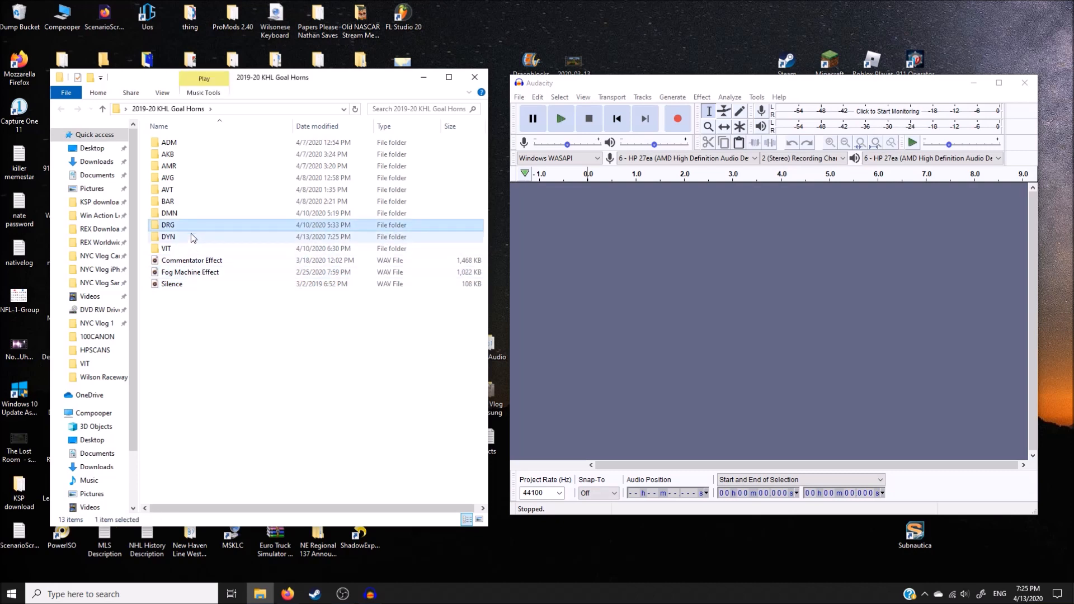
key(ctrl+v)
click(290, 362)
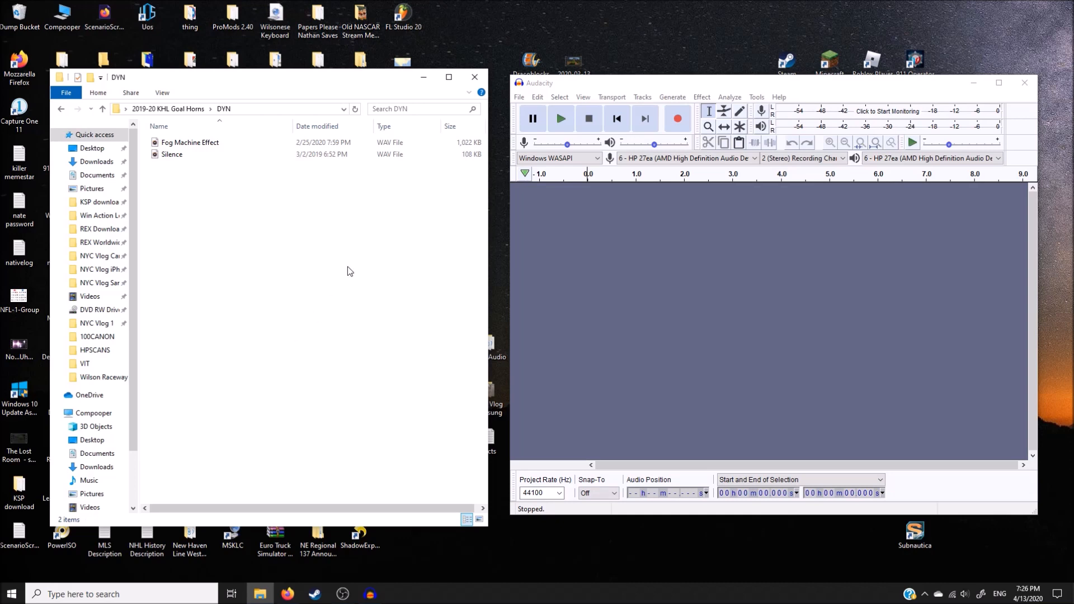
mouse_move(347, 598)
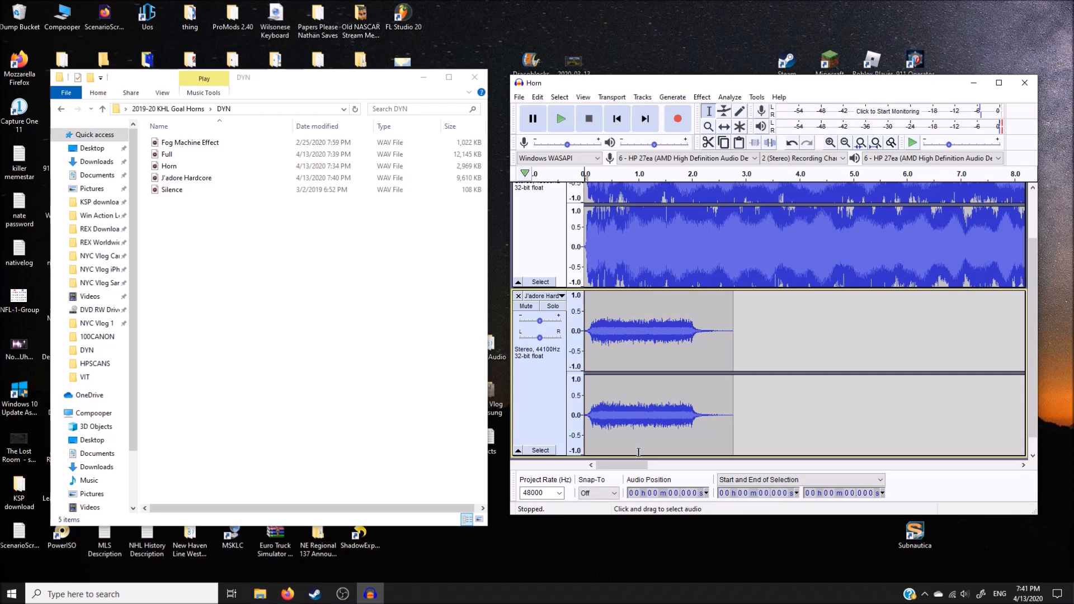
drag(631, 466, 564, 462)
scroll(638, 352, up, 2)
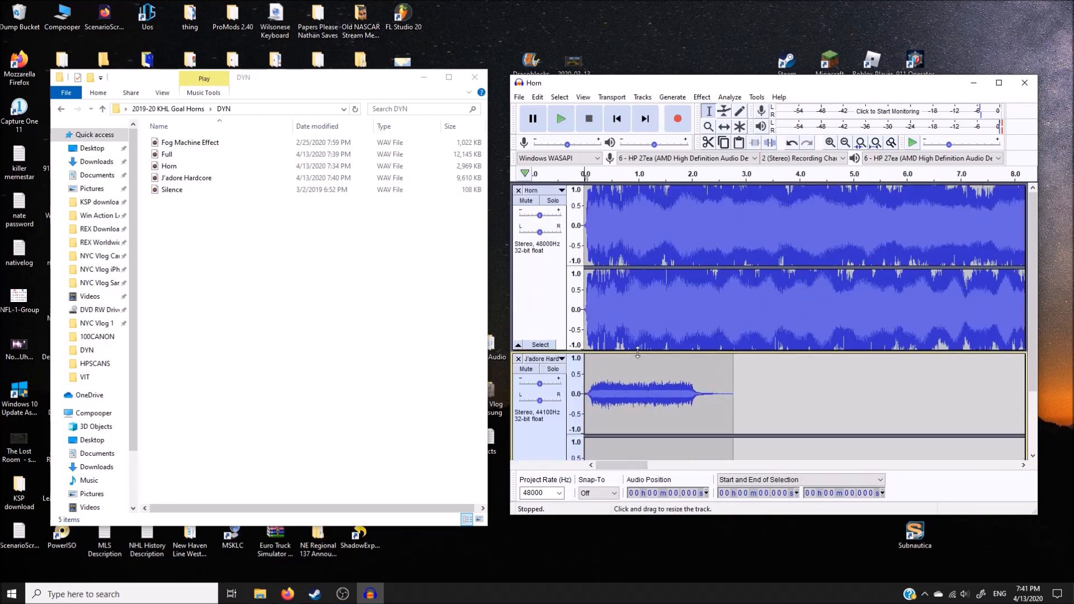
scroll(681, 223, down, 2)
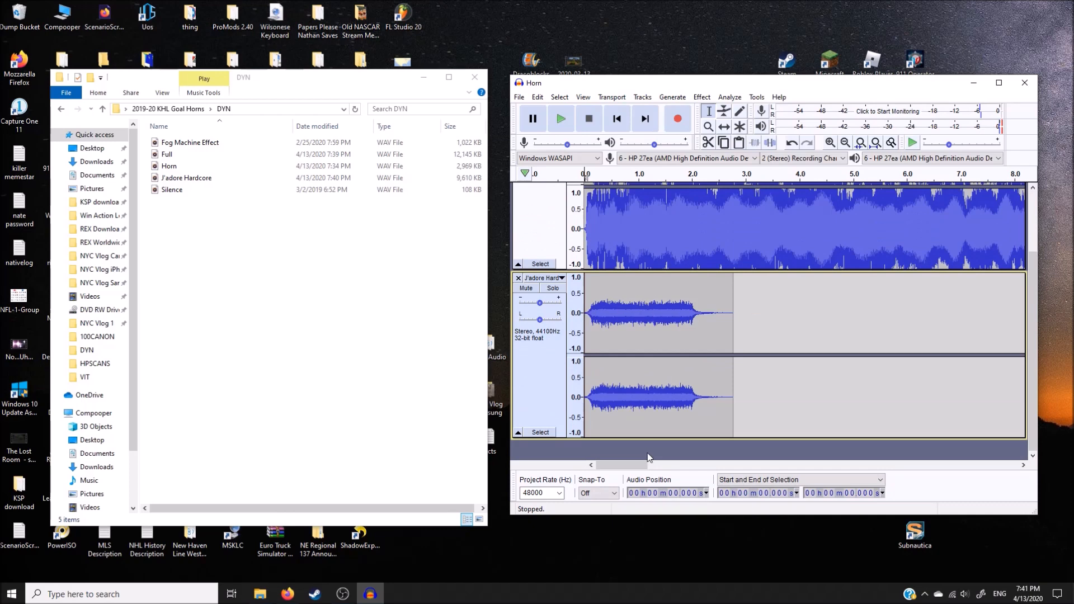
drag(638, 468, 730, 482)
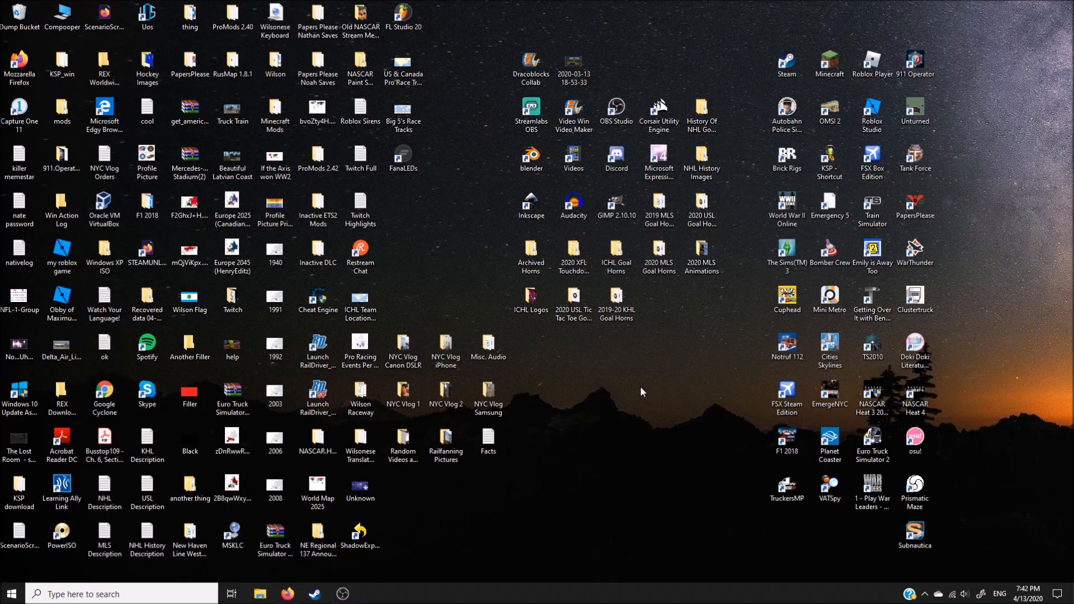
Step: Launch Google Chrome from the desktop
click(123, 385)
double_click(123, 387)
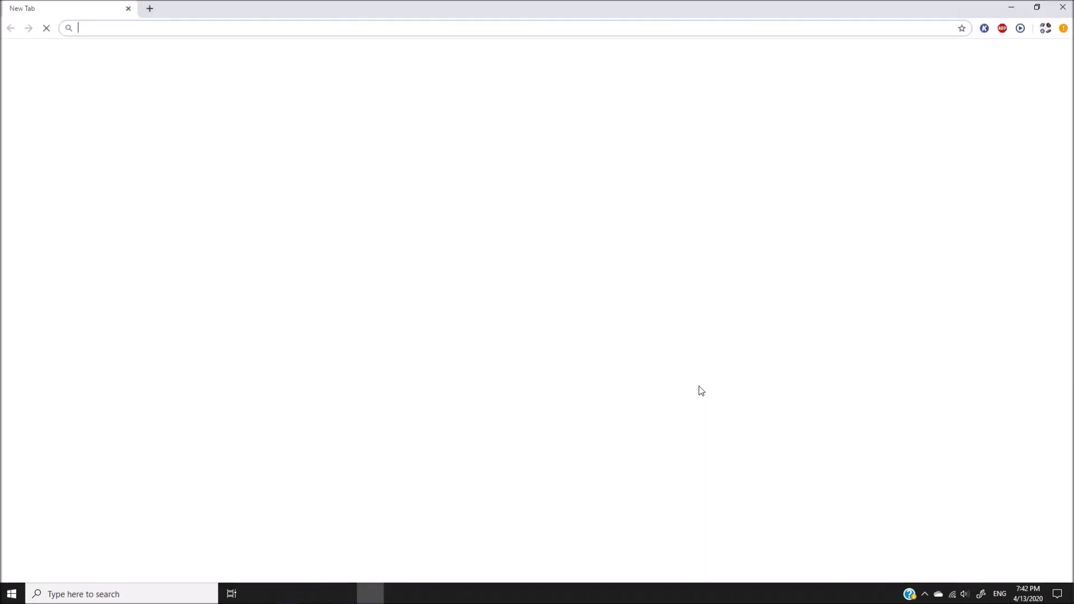
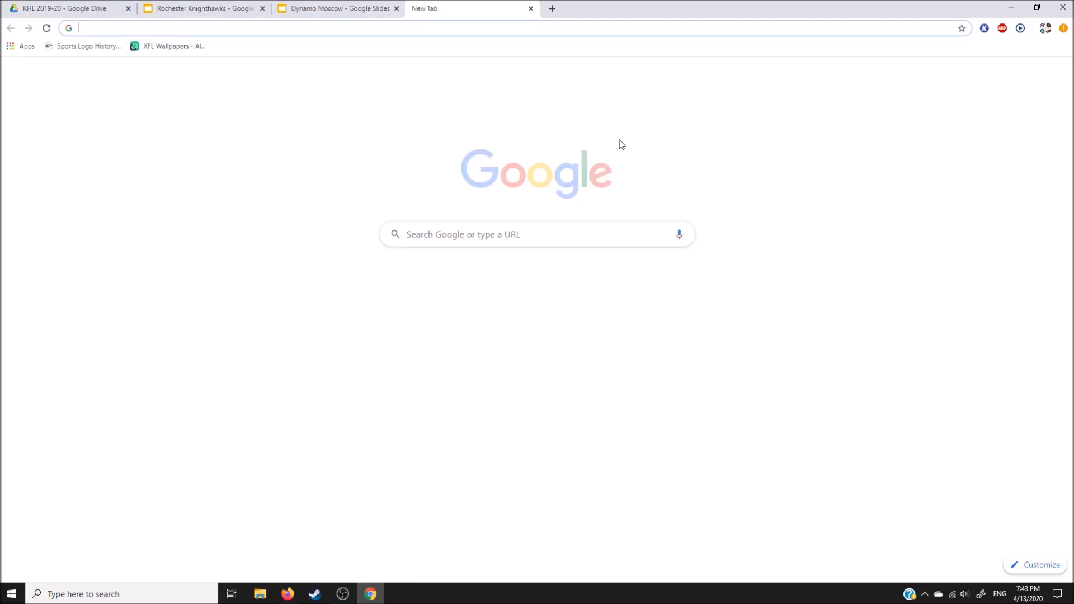
Step: Search Google for dynamo moscow, refine it to hc dynamo moscow and open the HC Dynamo Moscow Wikipedia article
text(dynam)
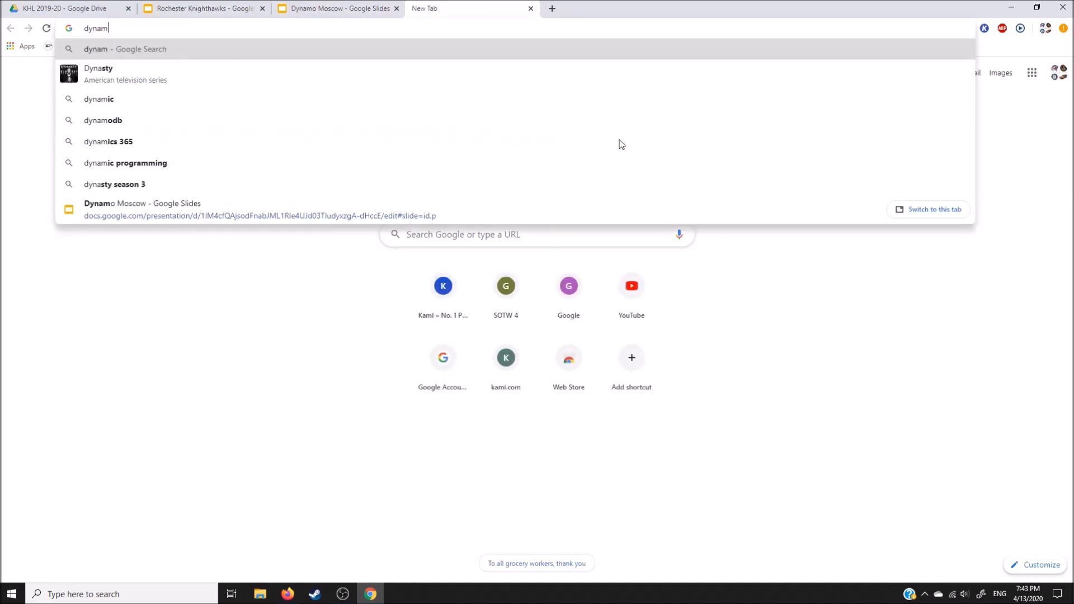
text(o moscow)
key(Return)
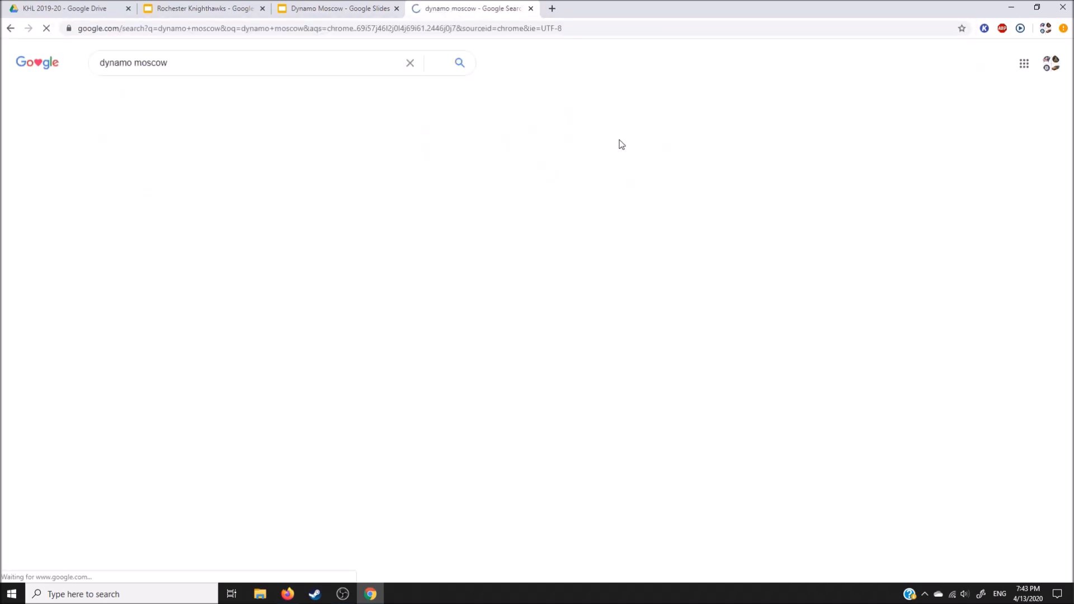
click(104, 63)
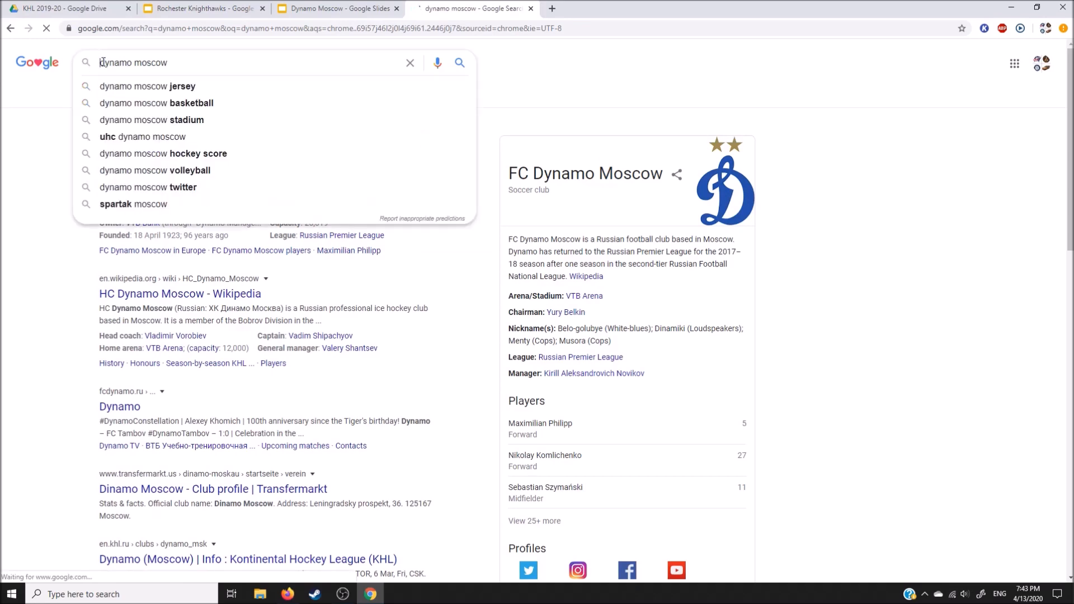
text(hhc)
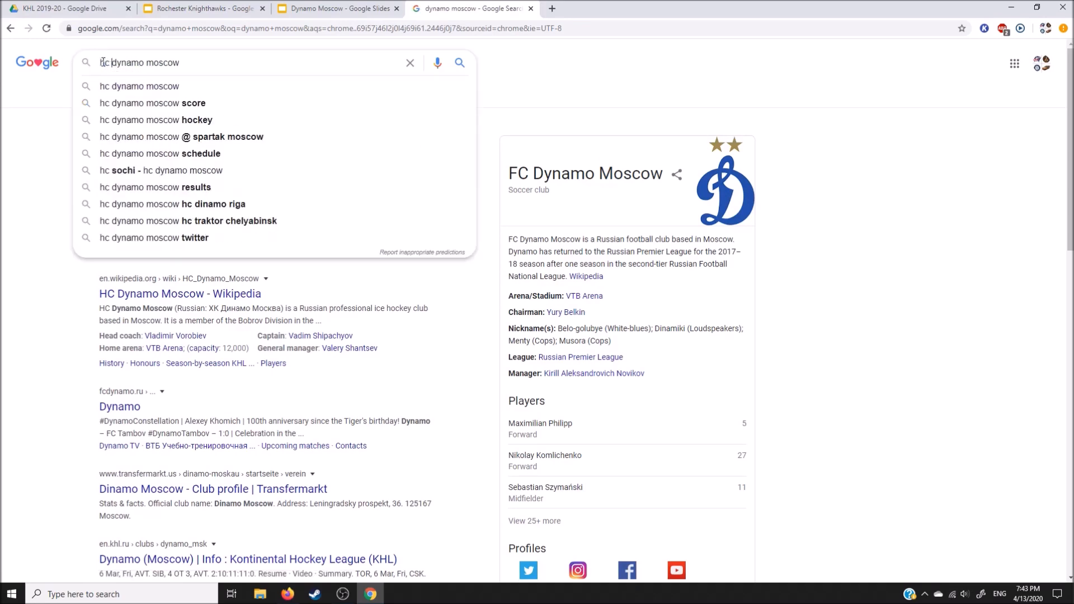
key(Return)
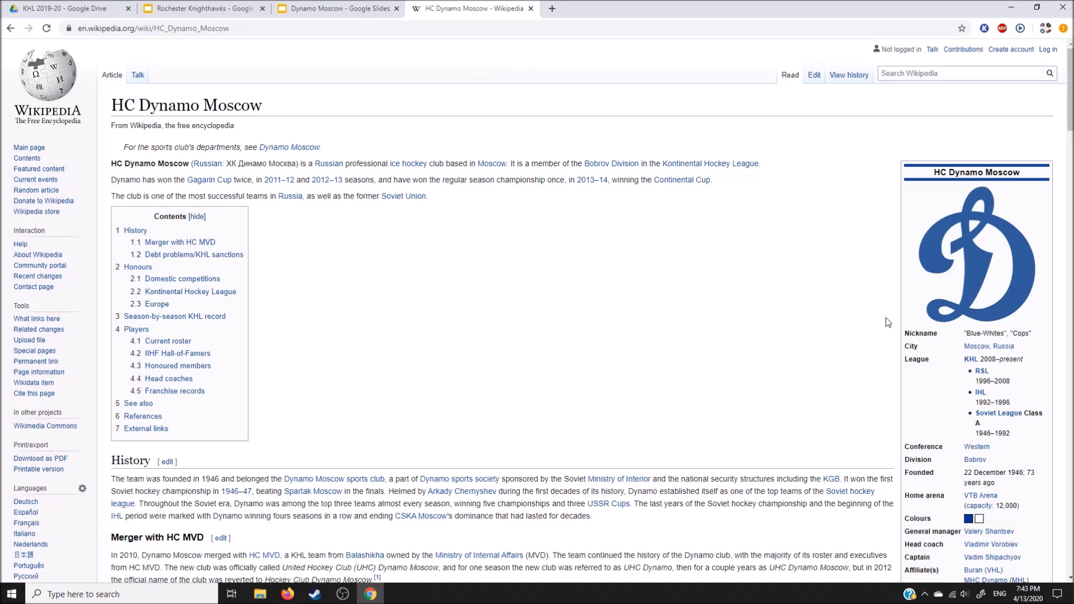
Step: Open the home arena's VTB Arena article in a separate tab placed before the HC Dynamo Moscow article
scroll(823, 369, down, 1)
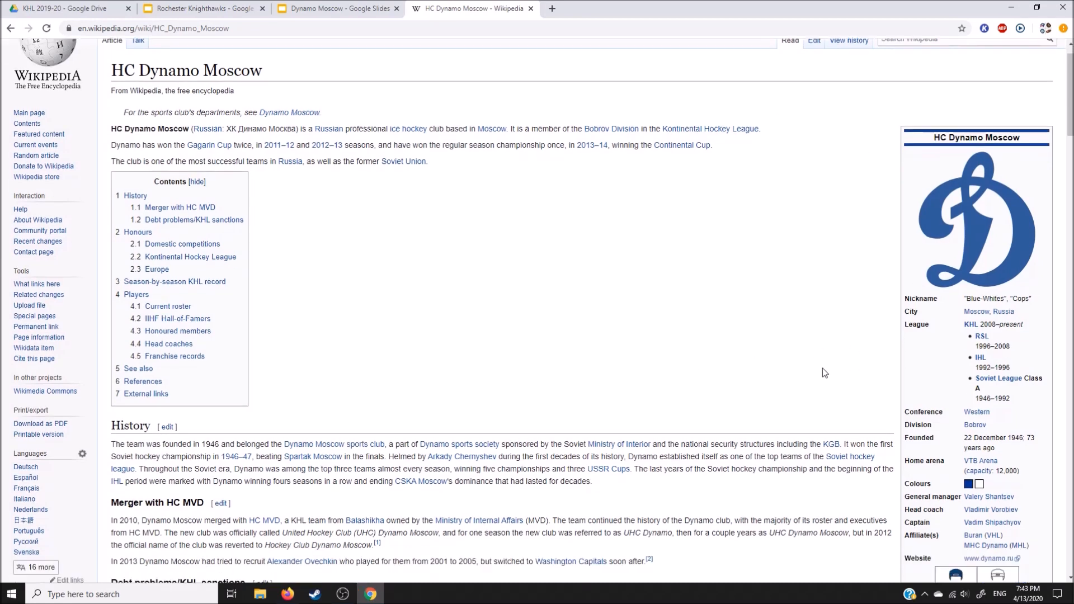
scroll(845, 379, down, 1)
right_click(991, 385)
click(946, 390)
drag(627, 7, 506, 7)
click(596, 5)
Step: View the club logo from the HC Dynamo Moscow infobox at full size and close it
scroll(791, 179, up, 2)
click(967, 133)
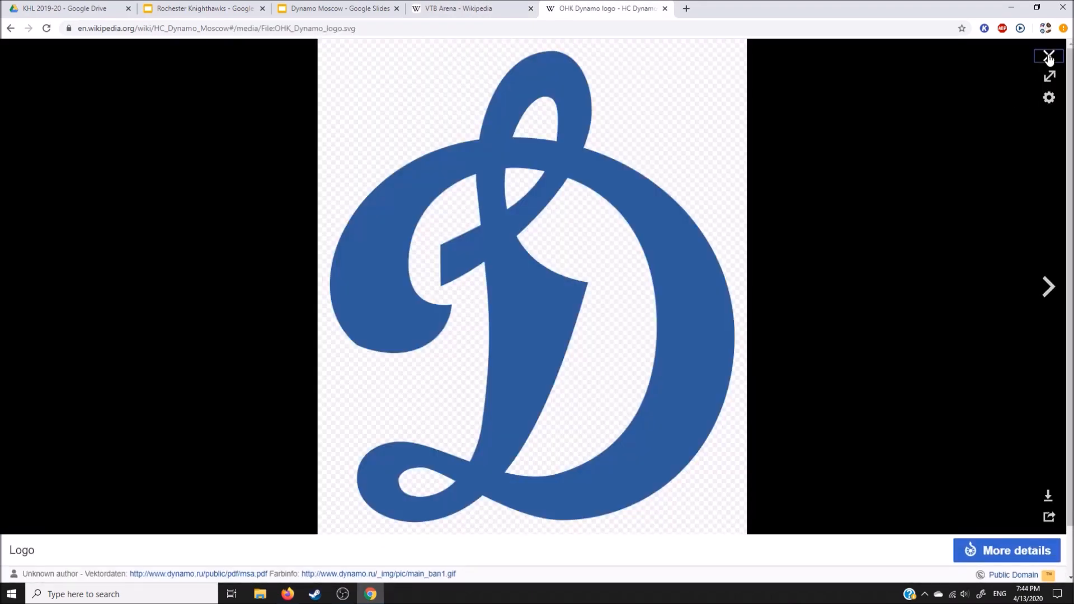
click(1049, 55)
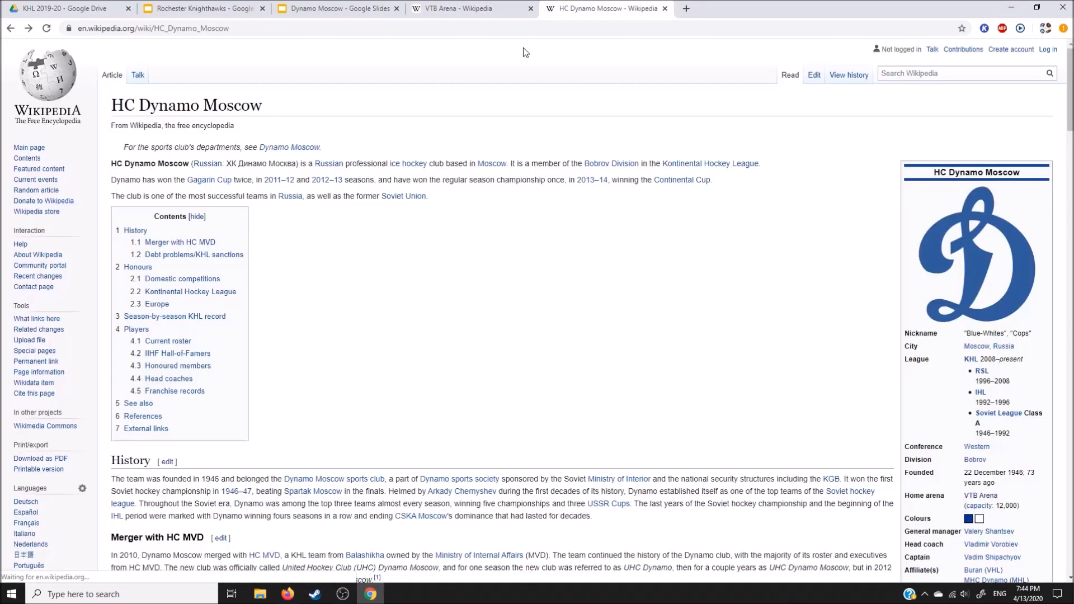
Step: Look through the photos in the VTB Arena article and view the aerial exterior shot at full size
click(465, 6)
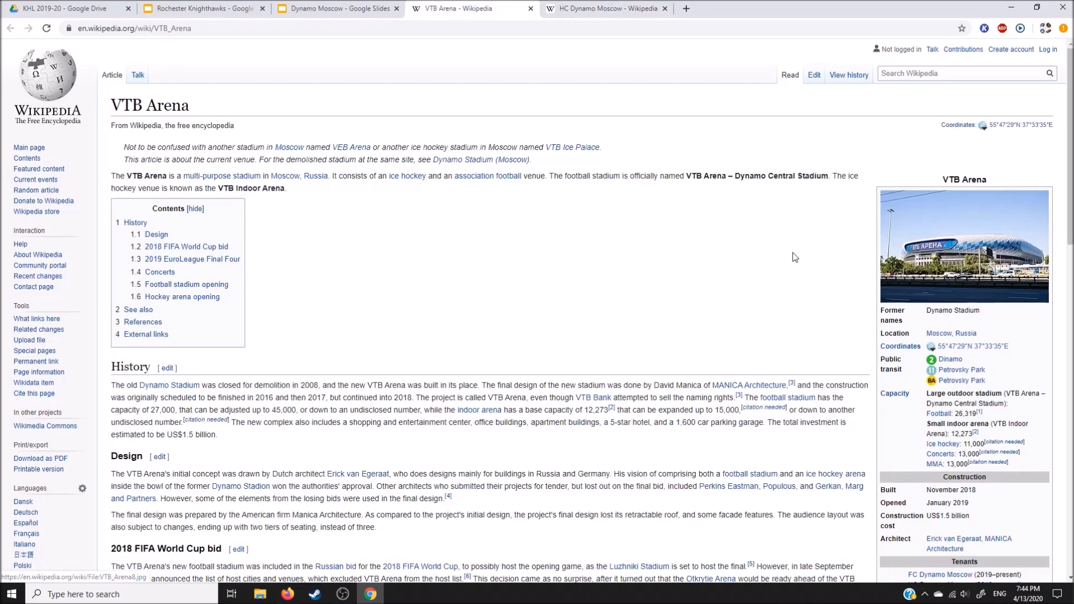
scroll(789, 255, down, 8)
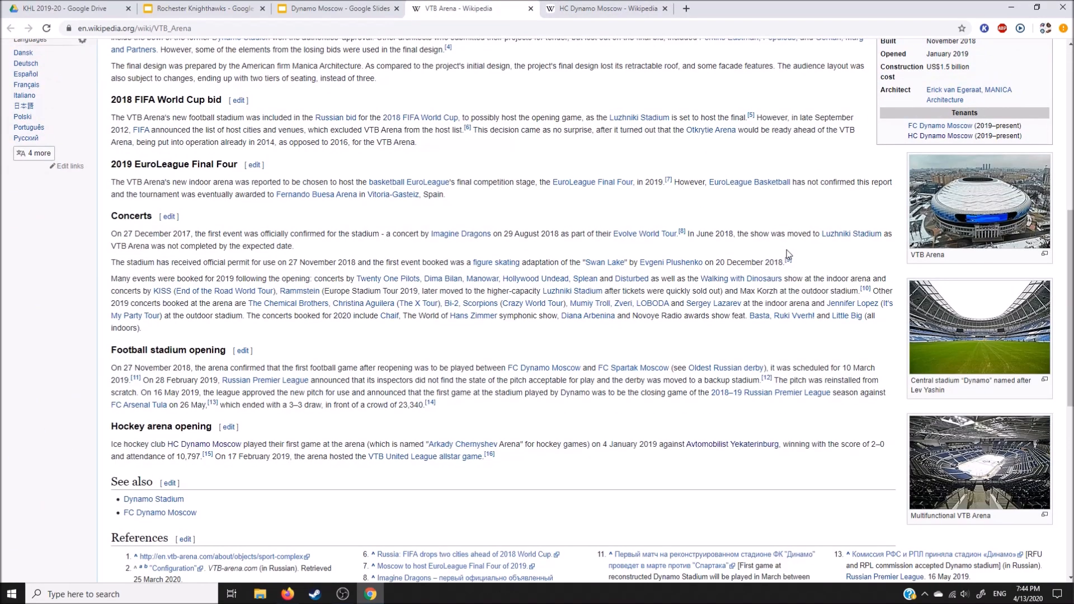
scroll(827, 294, down, 3)
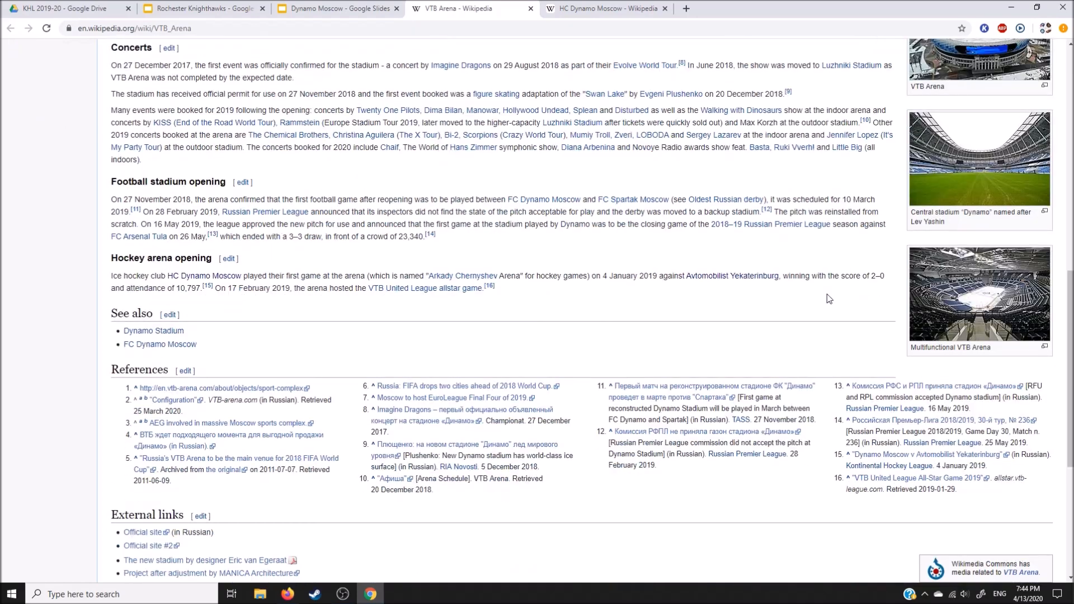
scroll(829, 299, up, 6)
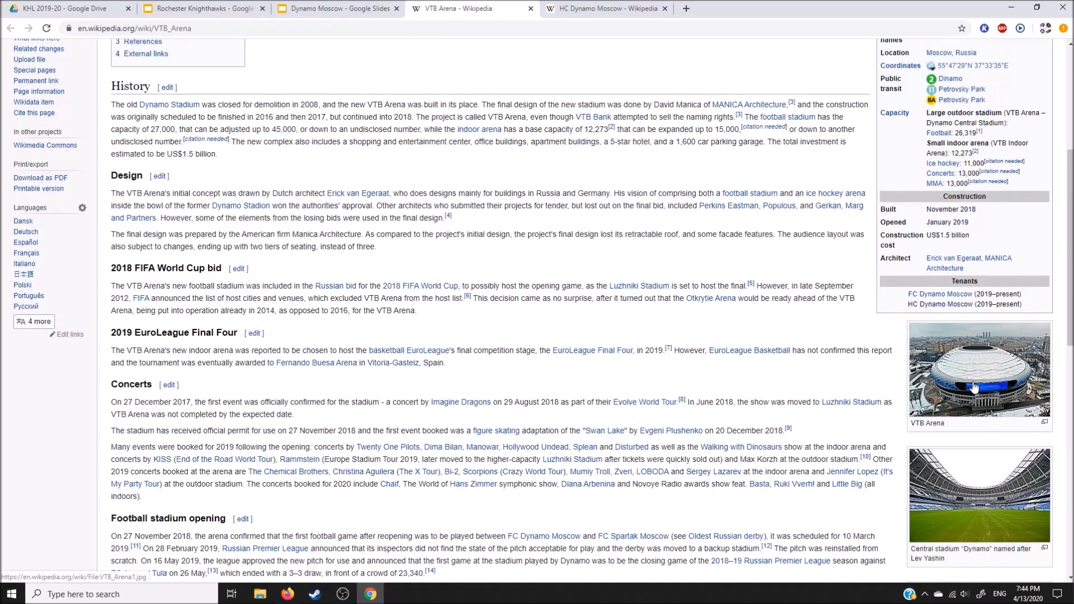
scroll(999, 454, down, 3)
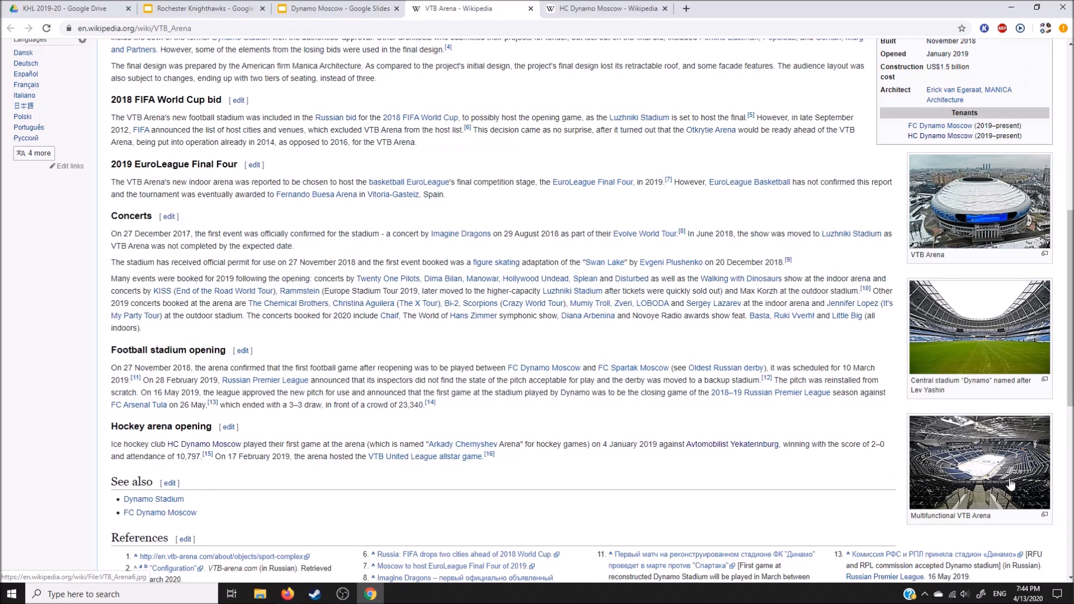
click(980, 221)
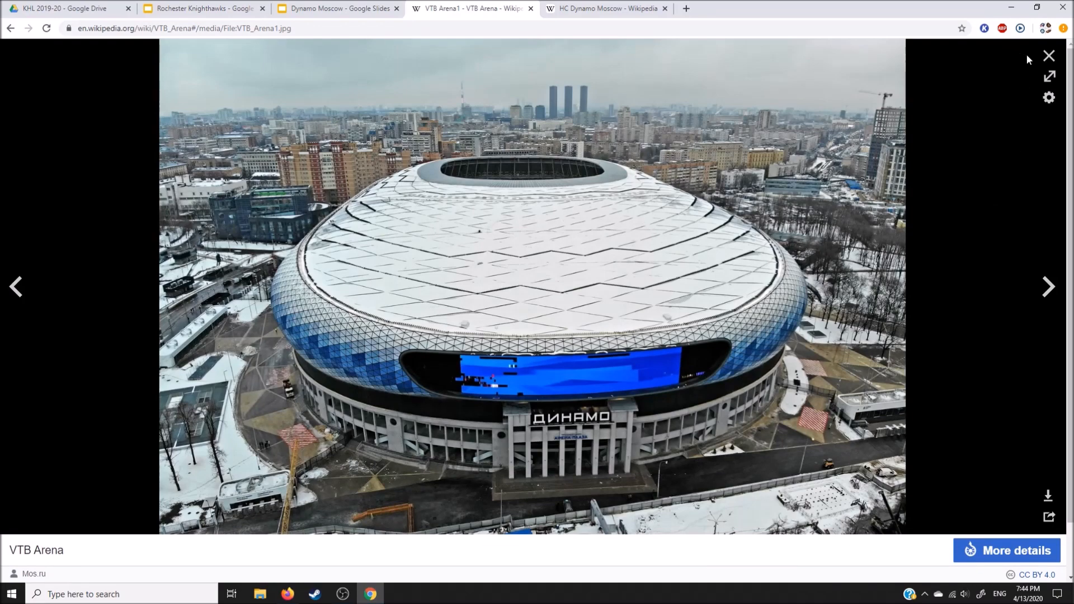
click(1049, 56)
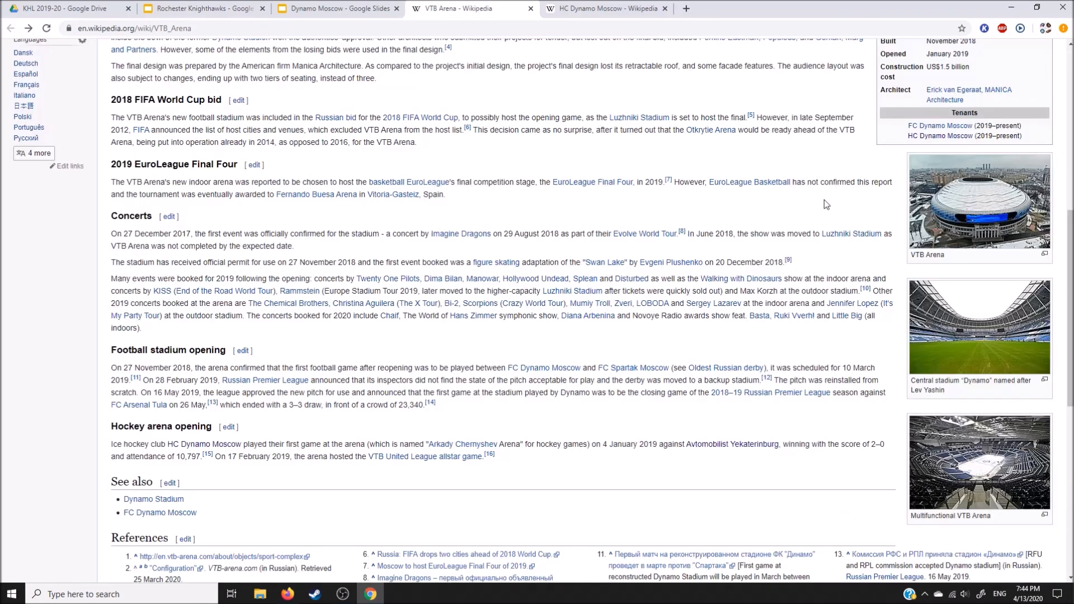
Step: Insert the Multifunctional VTB Arena interior photo into the Dynamo Moscow slide, align it with the slide's left edge, and close the Wikipedia image view
click(1024, 504)
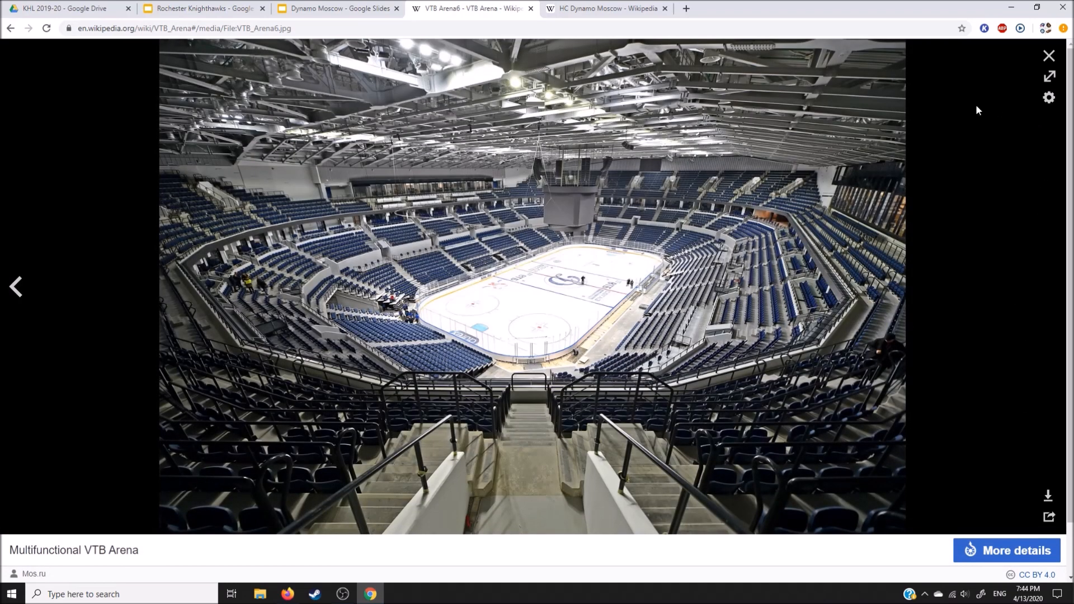
drag(549, 303, 265, 136)
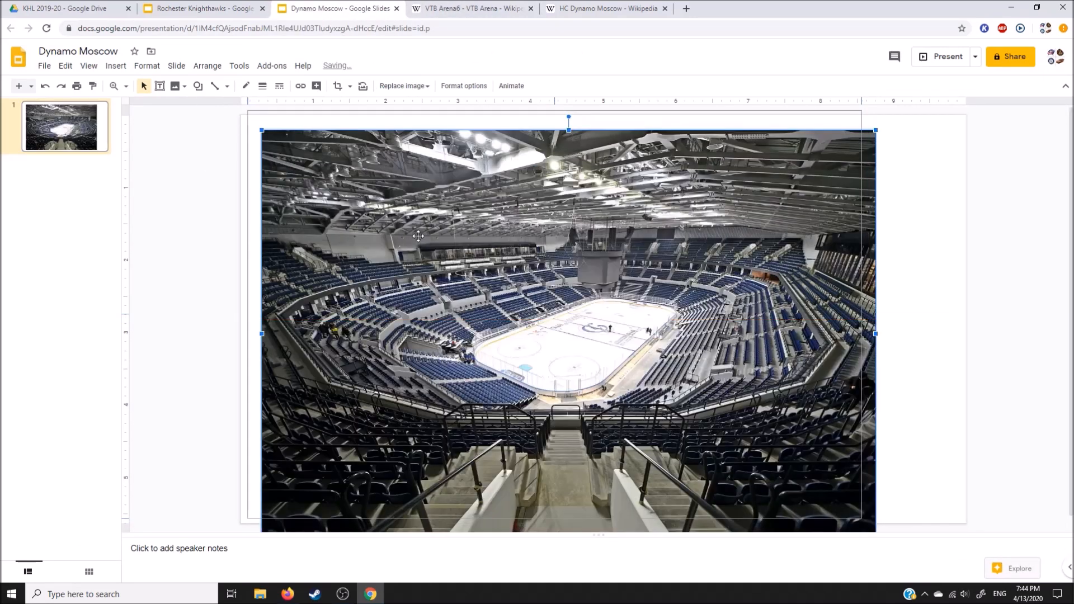
drag(431, 254, 412, 147)
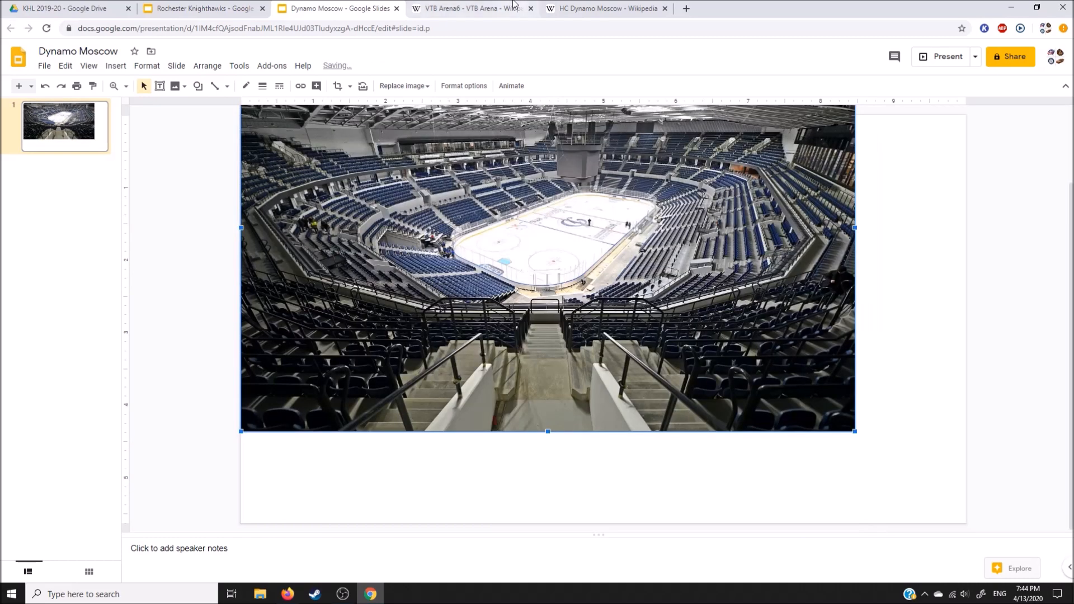
click(473, 9)
click(1049, 57)
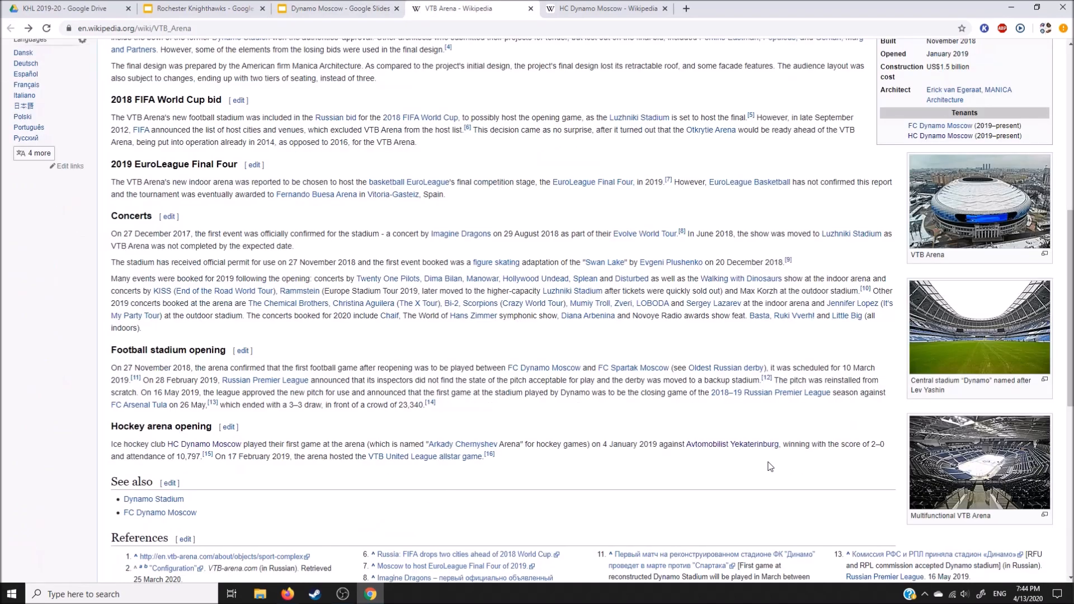
Step: Enlarge the arena photo to the full slide width and center it on the page horizontally and vertically
click(330, 9)
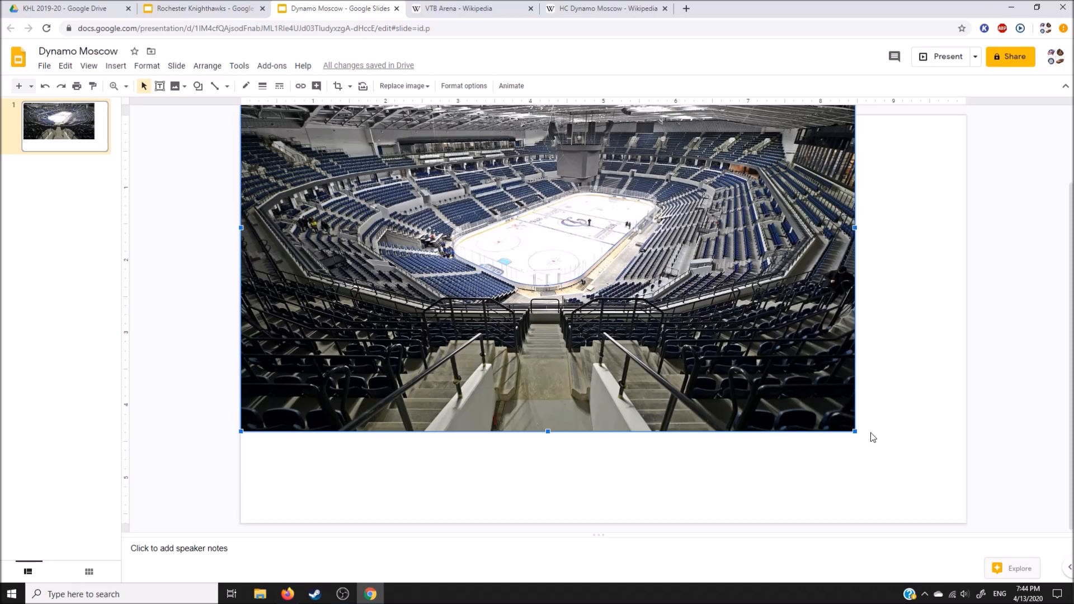
drag(856, 434, 926, 505)
right_click(756, 311)
mouse_move(847, 379)
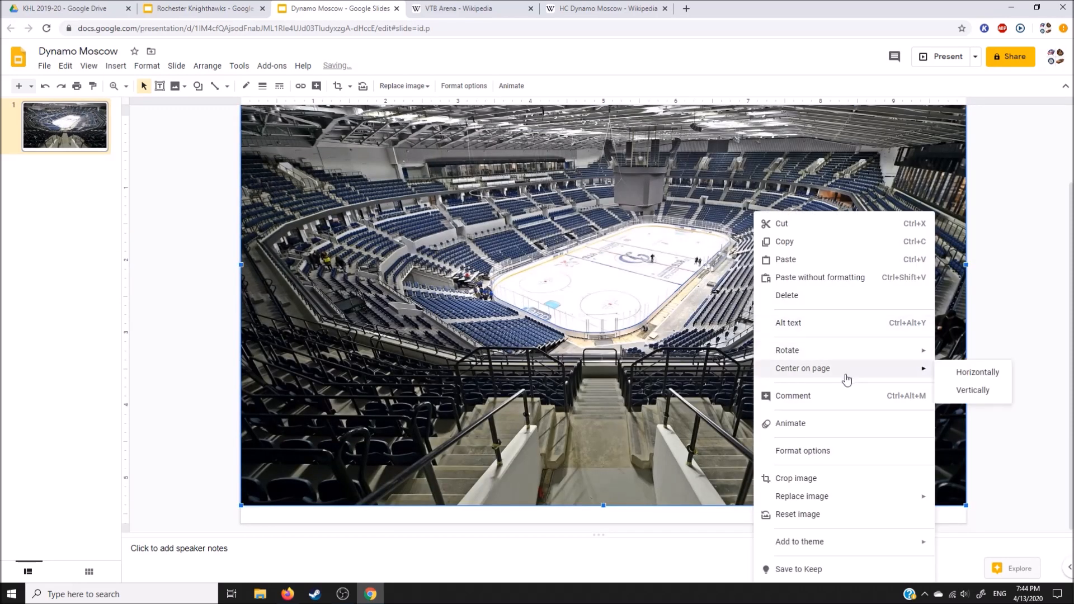
click(961, 374)
right_click(752, 332)
mouse_move(822, 367)
click(975, 387)
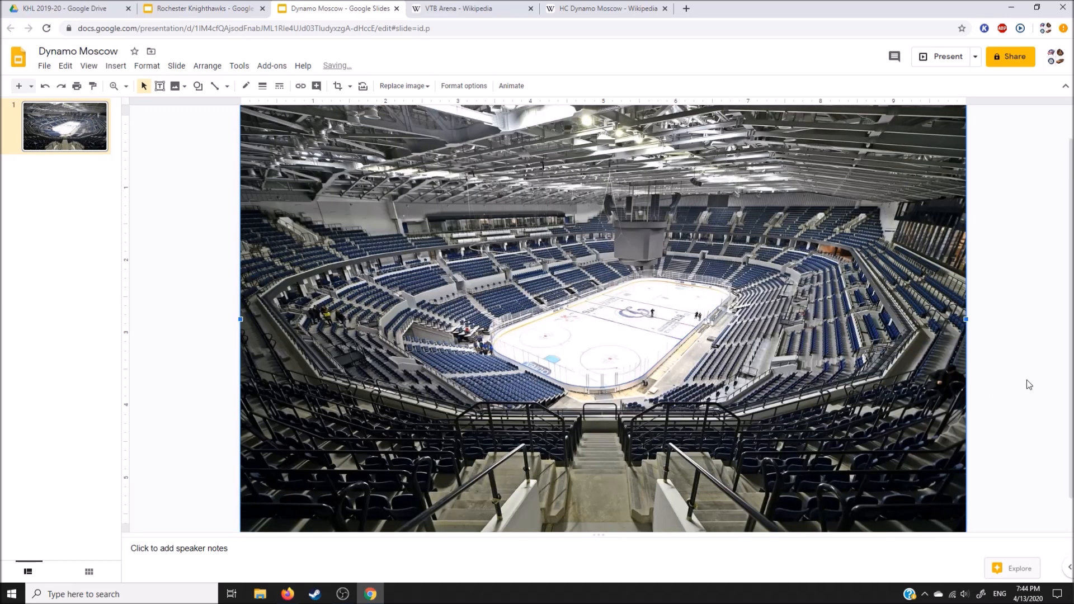
Step: Crop the arena photo's upper and lower overhang so it fits the slide exactly
scroll(982, 425, up, 1)
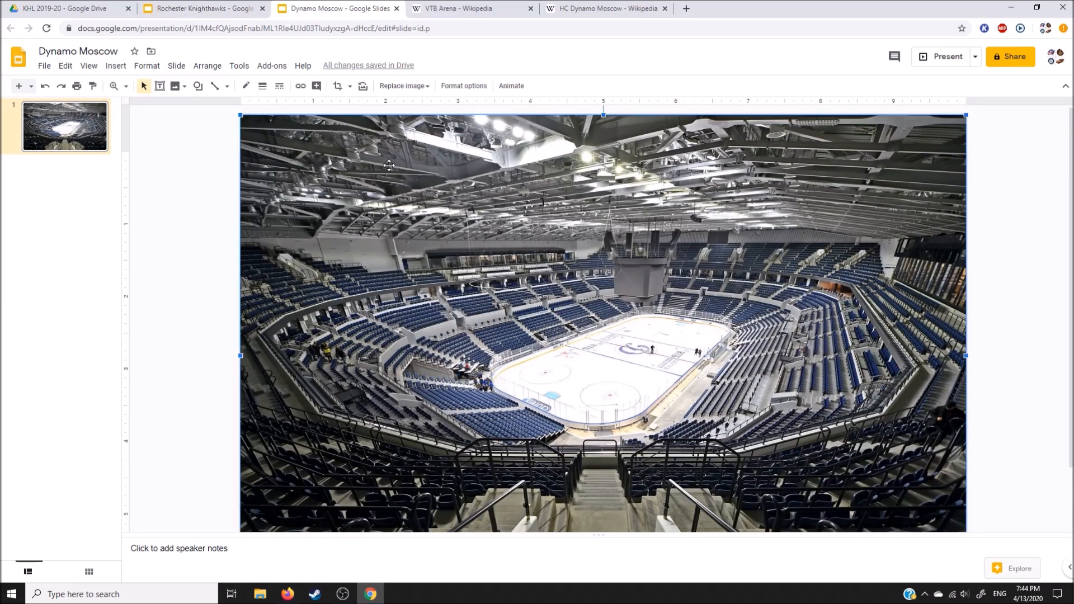
click(338, 86)
drag(606, 117, 614, 153)
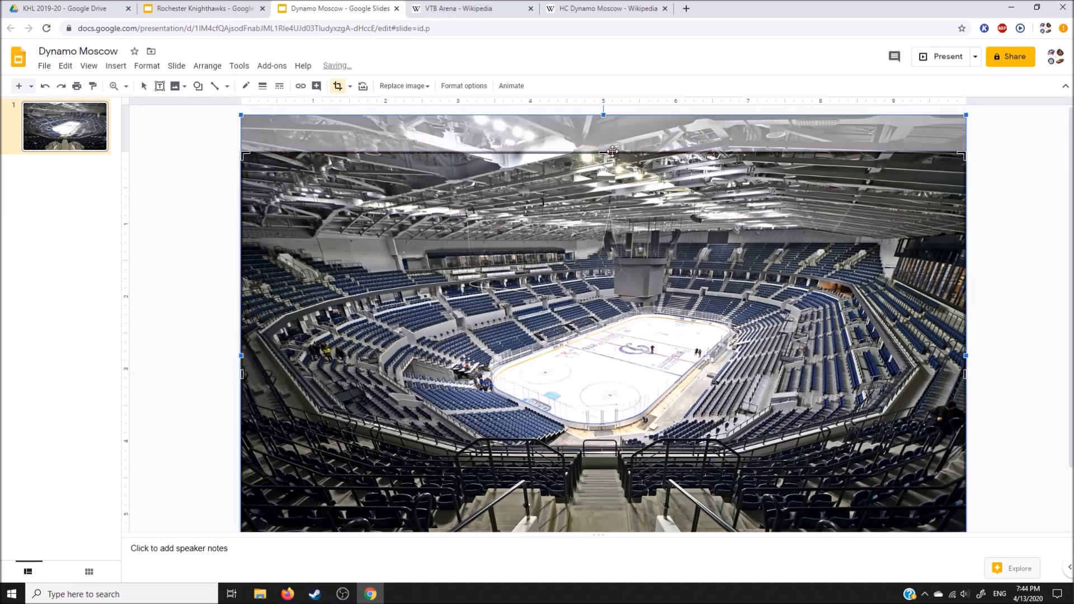
scroll(608, 491, down, 2)
drag(606, 521, 599, 487)
click(338, 85)
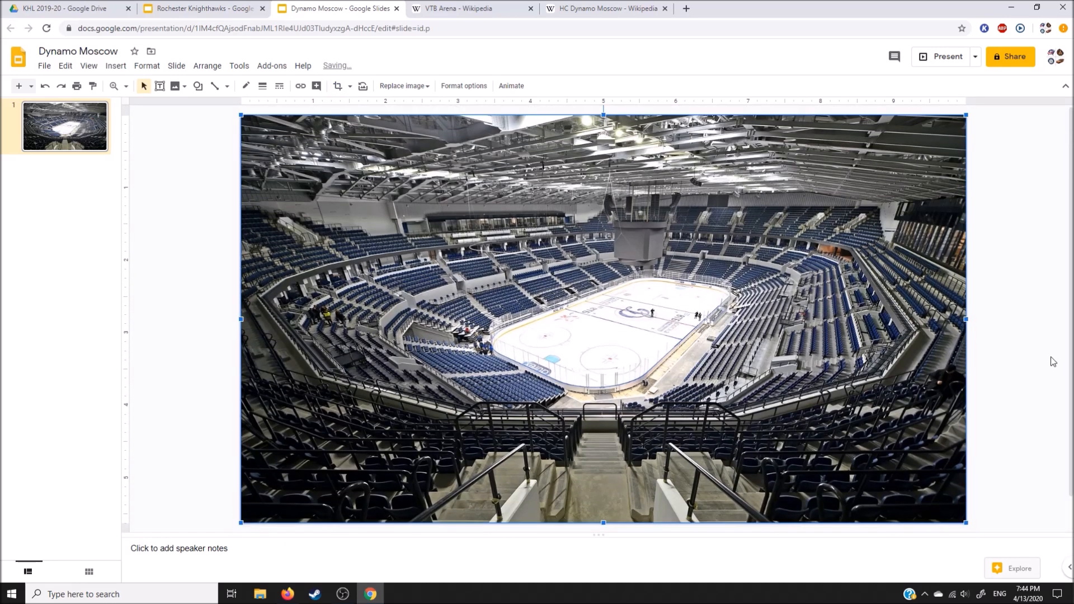
click(1044, 343)
drag(739, 350, 777, 339)
click(1023, 337)
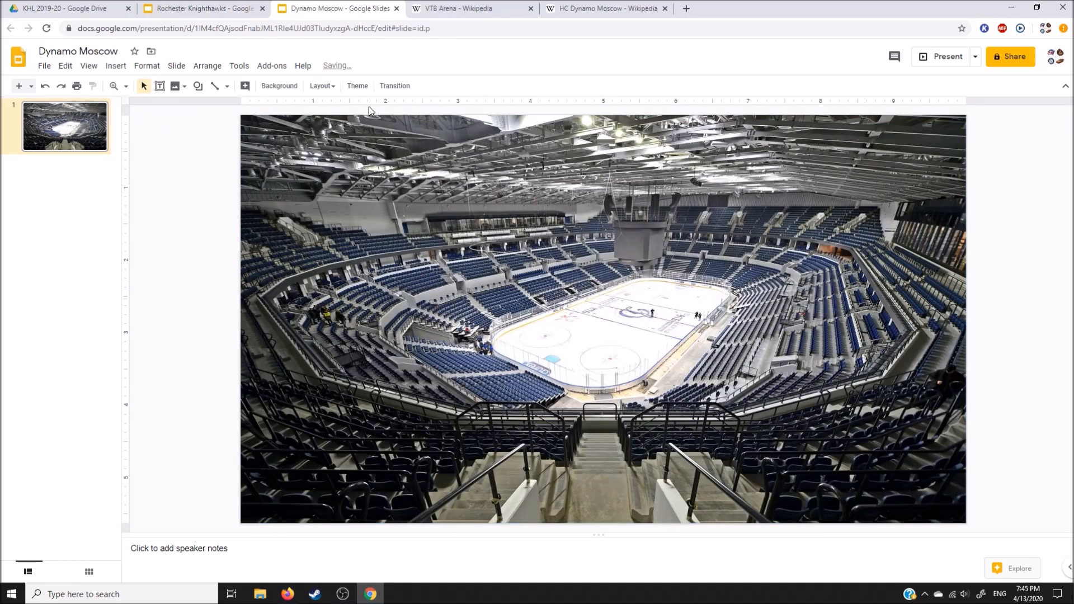
Step: Copy the semi-transparent green overlay from the Rochester Knighthawks slide onto the Dynamo Moscow slide
click(193, 8)
click(316, 409)
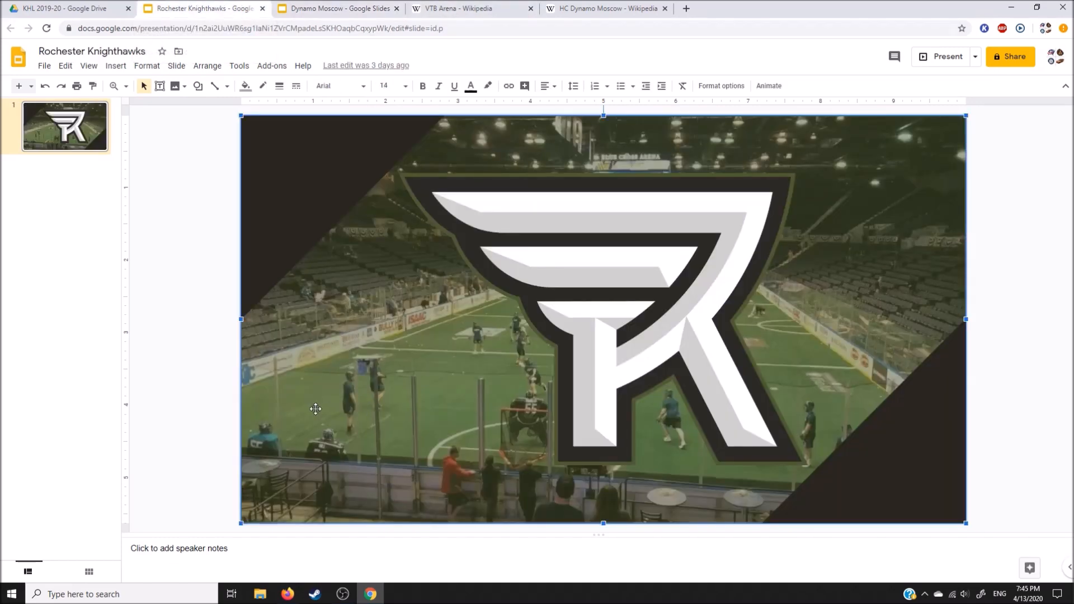
click(163, 375)
click(336, 8)
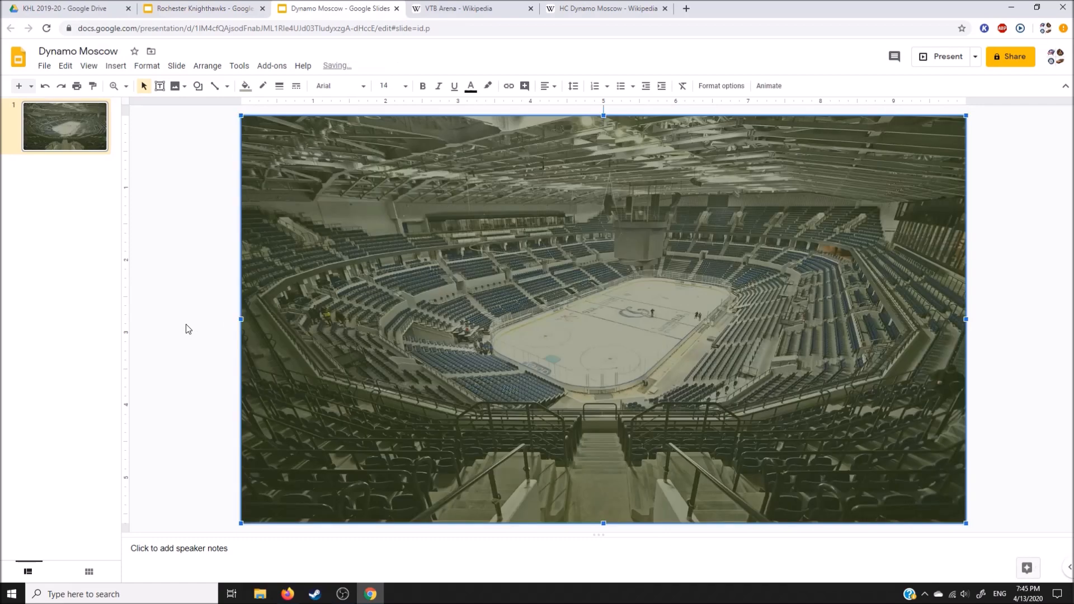
Step: Copy the dark upper-left corner triangle from the Rochester Knighthawks slide onto the Dynamo Moscow slide
click(203, 8)
click(313, 226)
key(ctrl+c)
click(144, 254)
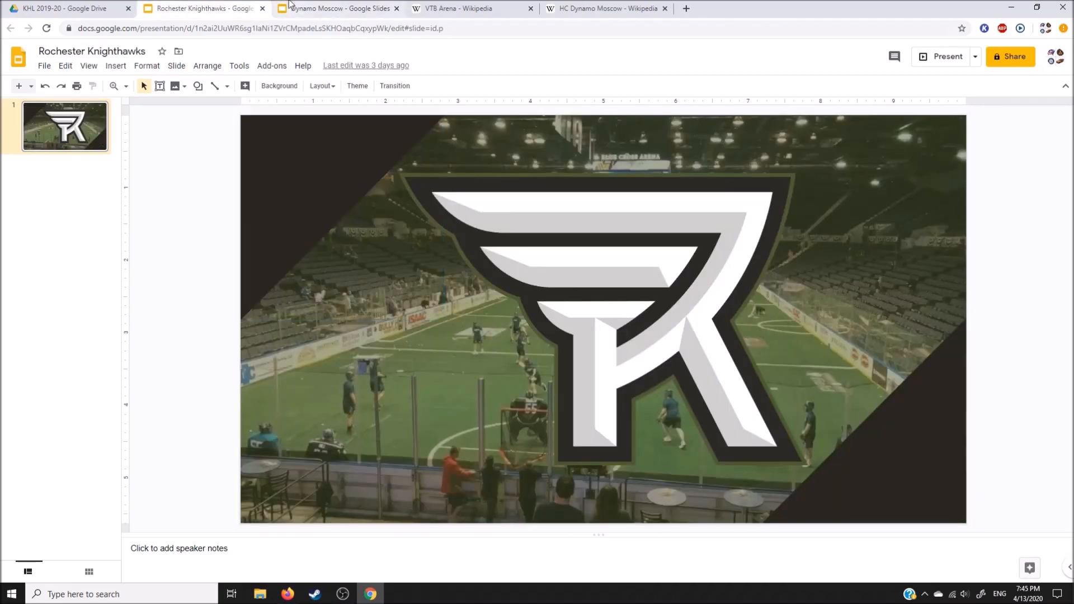
click(293, 7)
key(ctrl+v)
click(198, 215)
Step: Copy the dark lower-right corner triangle from the Rochester Knighthawks slide onto the Dynamo Moscow slide
click(187, 7)
click(894, 436)
key(ctrl+c)
click(1024, 371)
click(333, 7)
key(ctrl+v)
click(1025, 364)
click(203, 8)
click(323, 6)
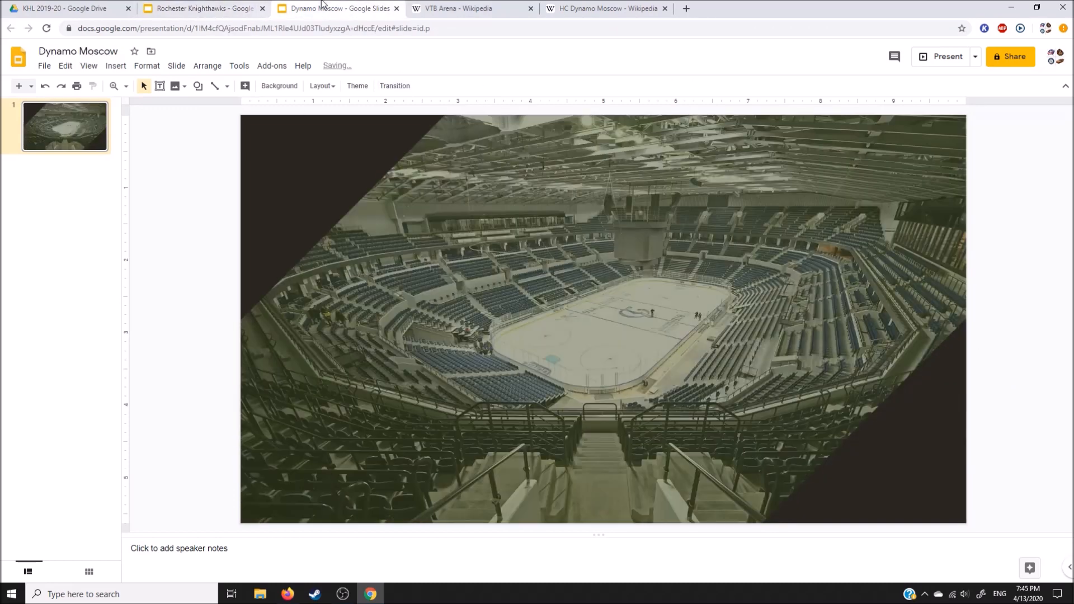
Step: Save the HC Dynamo Moscow logo from Wikipedia to the Desktop as the PNG image 800px-OHK_Dynamo_logo.svg and close the image view
click(583, 7)
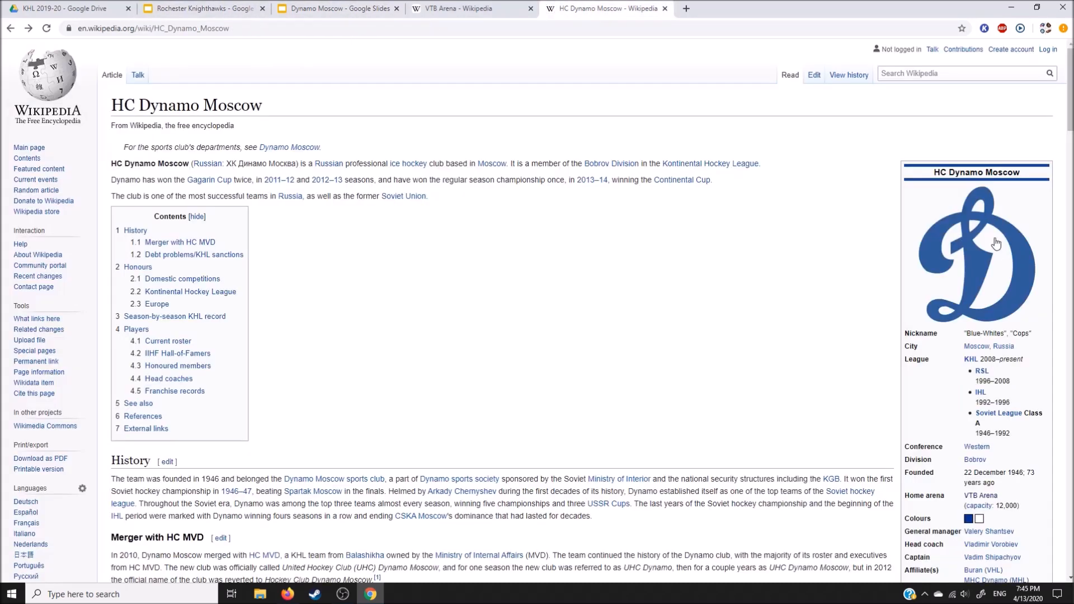
click(996, 252)
right_click(547, 274)
click(576, 309)
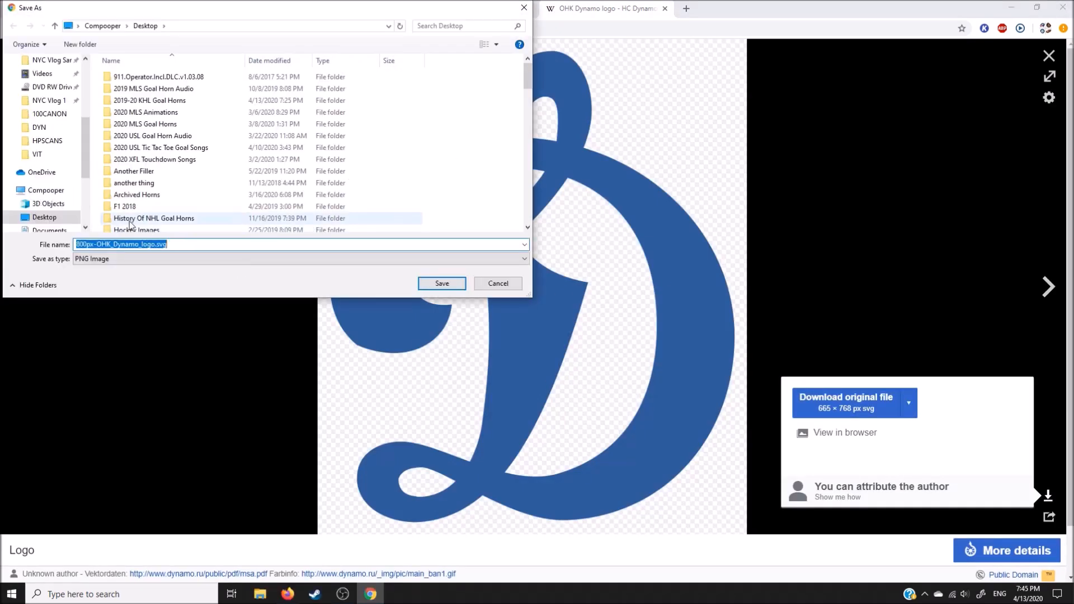
click(440, 283)
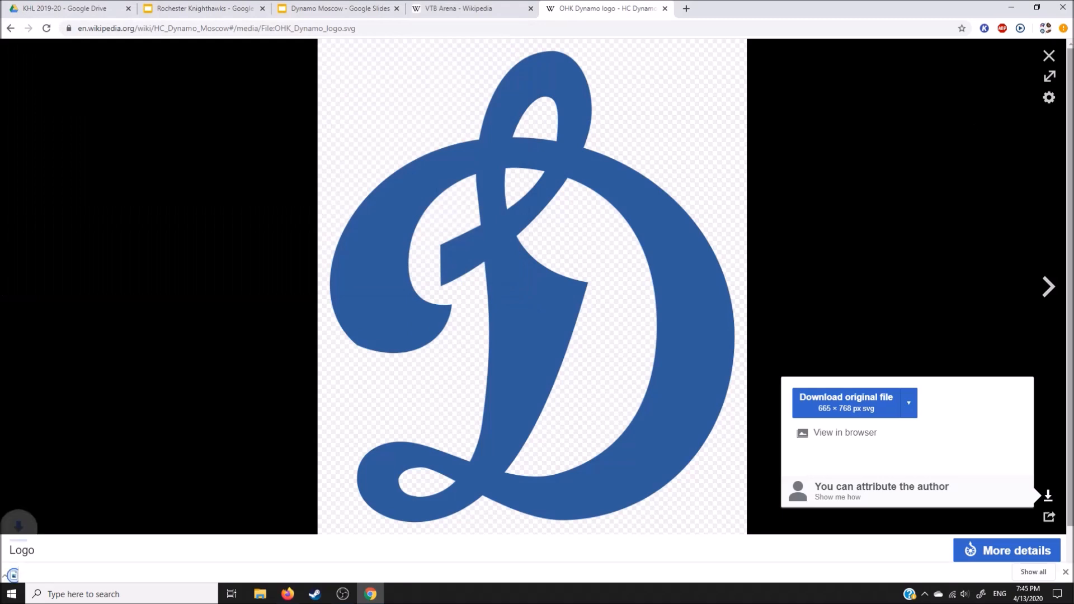
click(1065, 569)
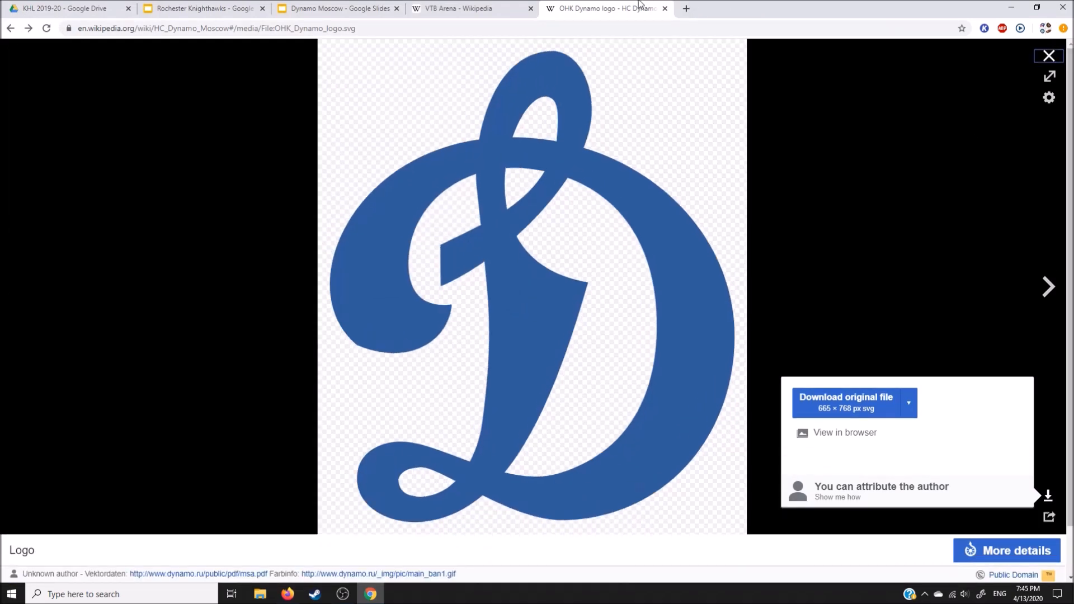
click(1049, 55)
Step: Search Google in a new tab for "what color code is this" and open the HTML Color Codes Colors from Image page
click(688, 9)
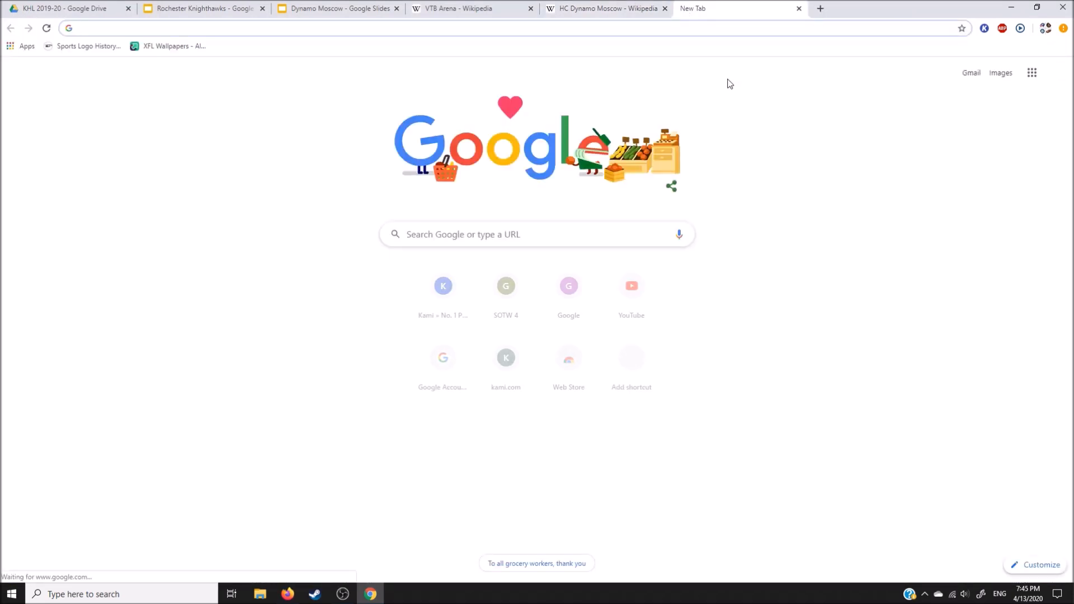
text(what)
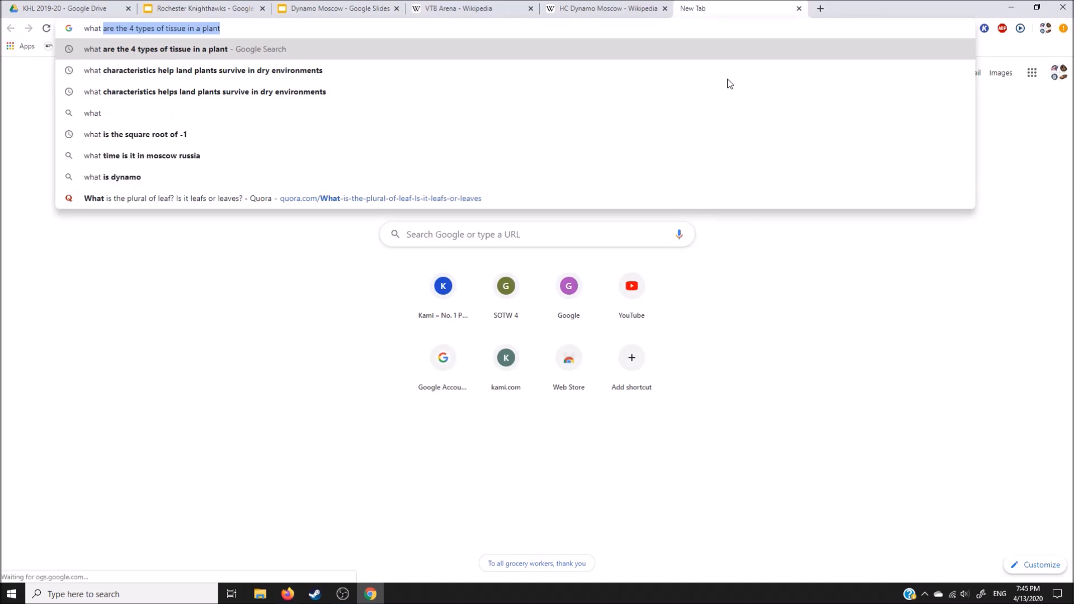
text( color)
click(688, 70)
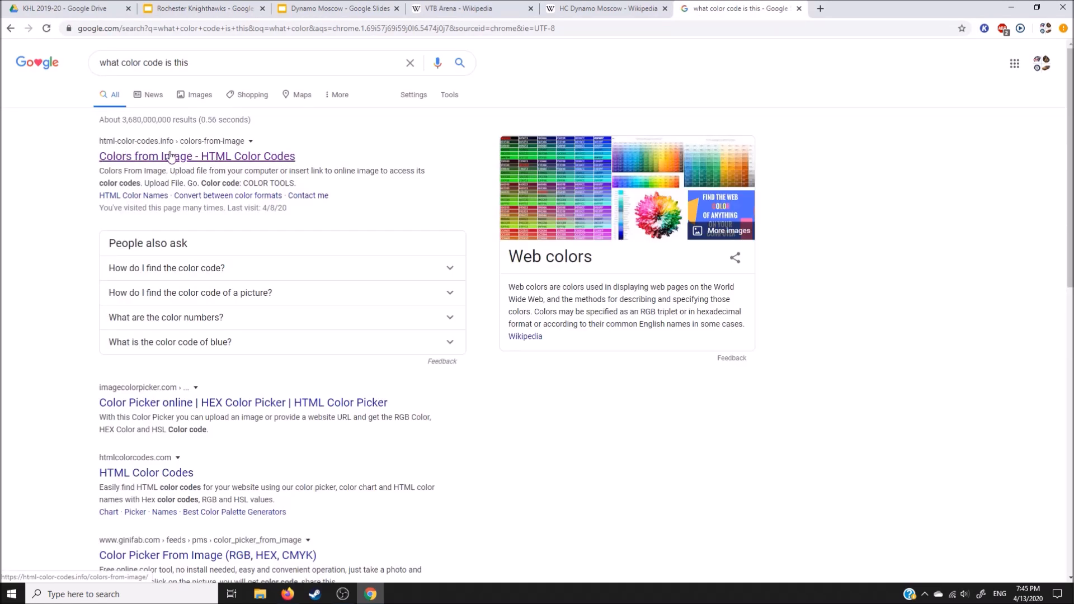
click(190, 158)
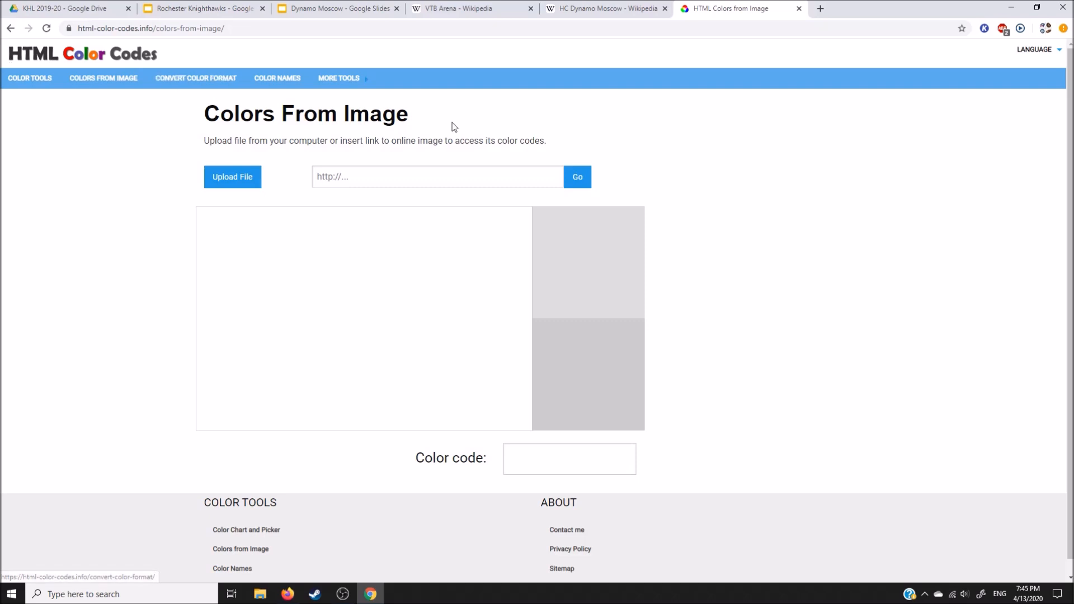
Step: Upload 800px-OHK_Dynamo_logo.svg from the Desktop to the image color tool and sample the blue of the logo
click(252, 177)
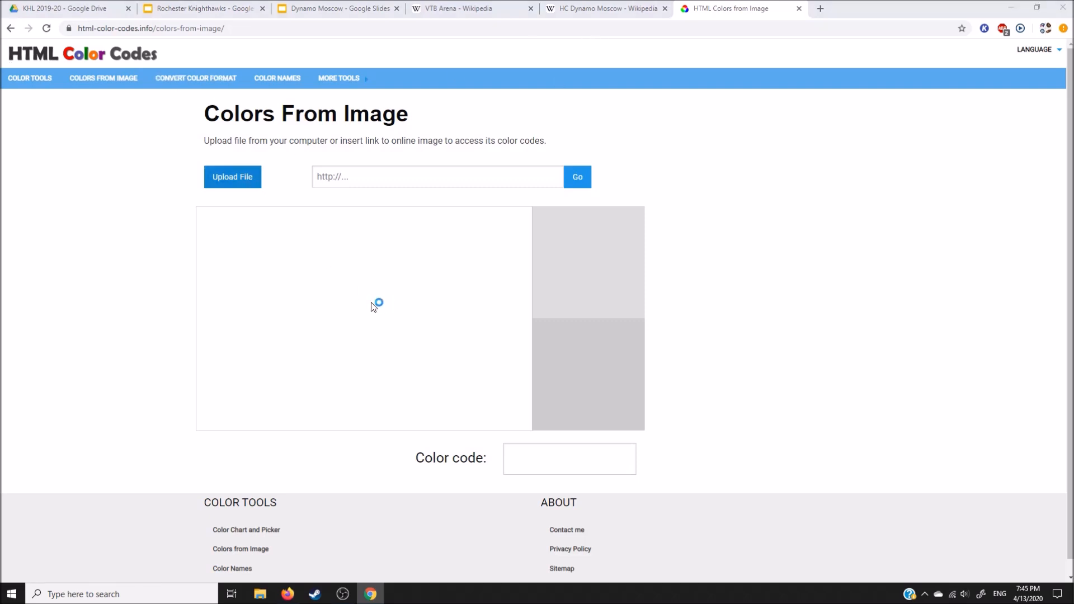
scroll(257, 160, down, 15)
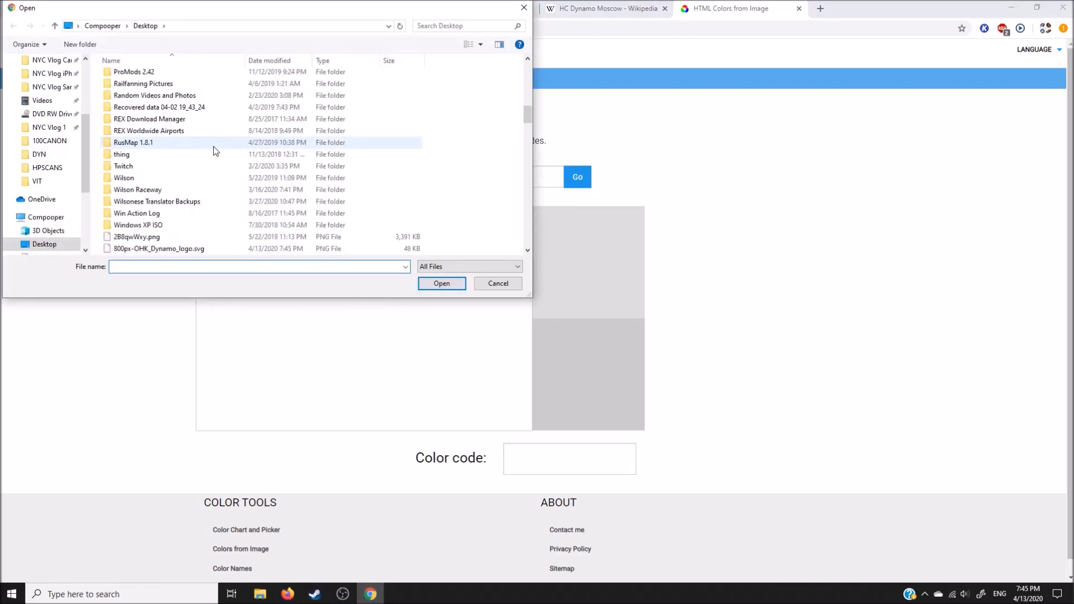
scroll(200, 167, up, 2)
click(203, 98)
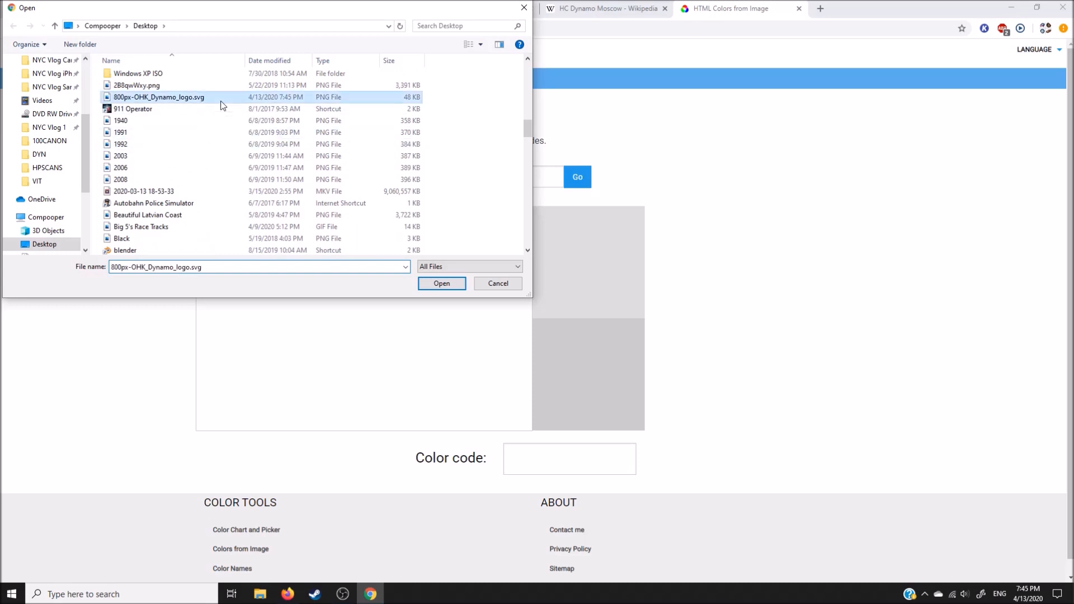
click(442, 284)
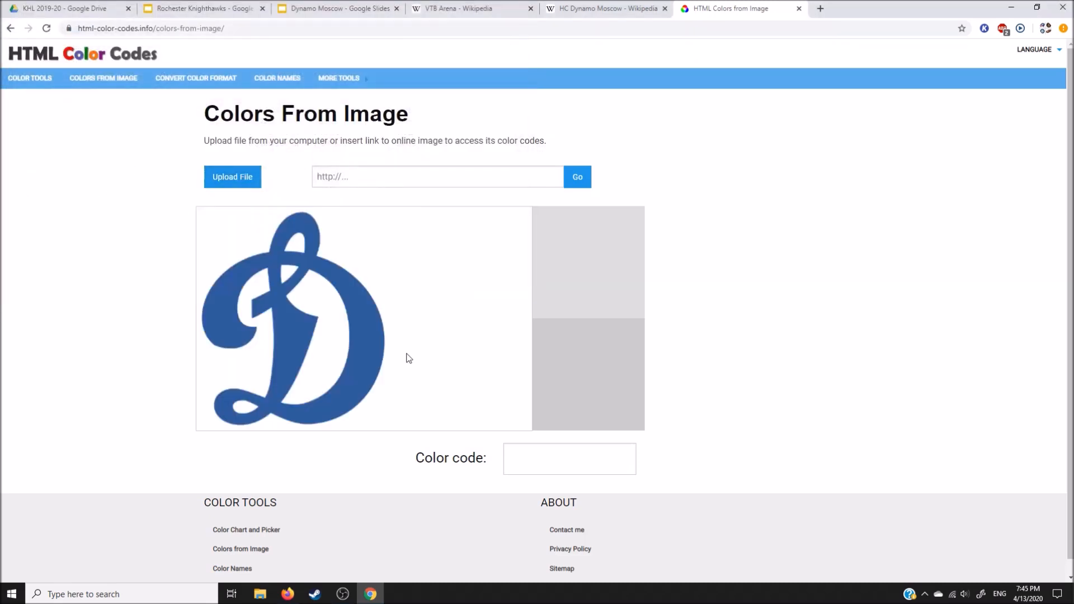
click(363, 334)
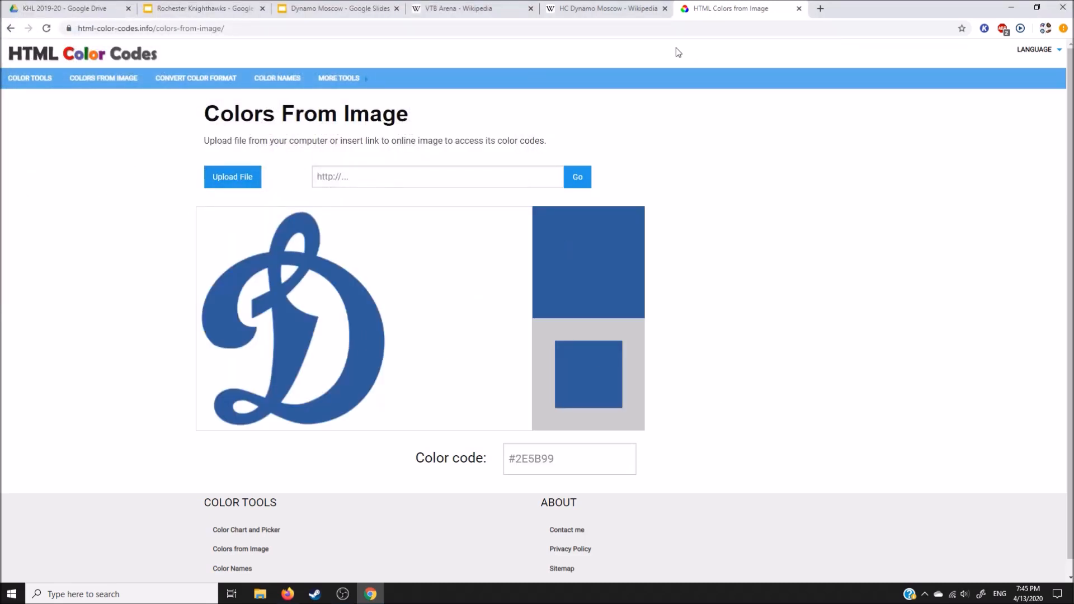
Step: Check the club colours listed on the HC Dynamo Moscow Wikipedia page against the overlay and corner triangles on the Dynamo Moscow slide
click(587, 8)
scroll(833, 312, down, 2)
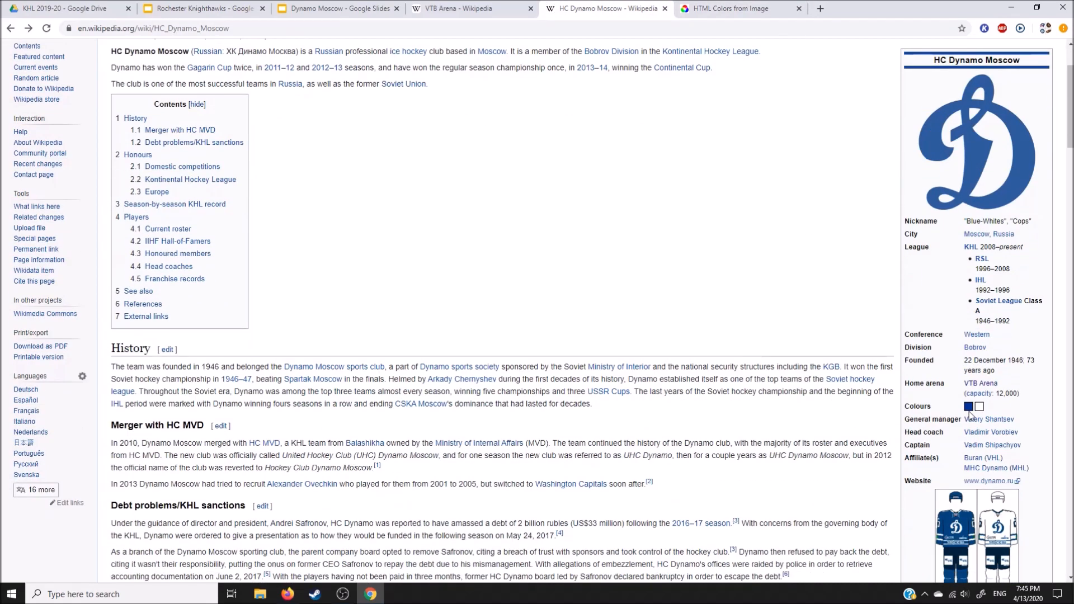
scroll(612, 313, up, 2)
click(314, 7)
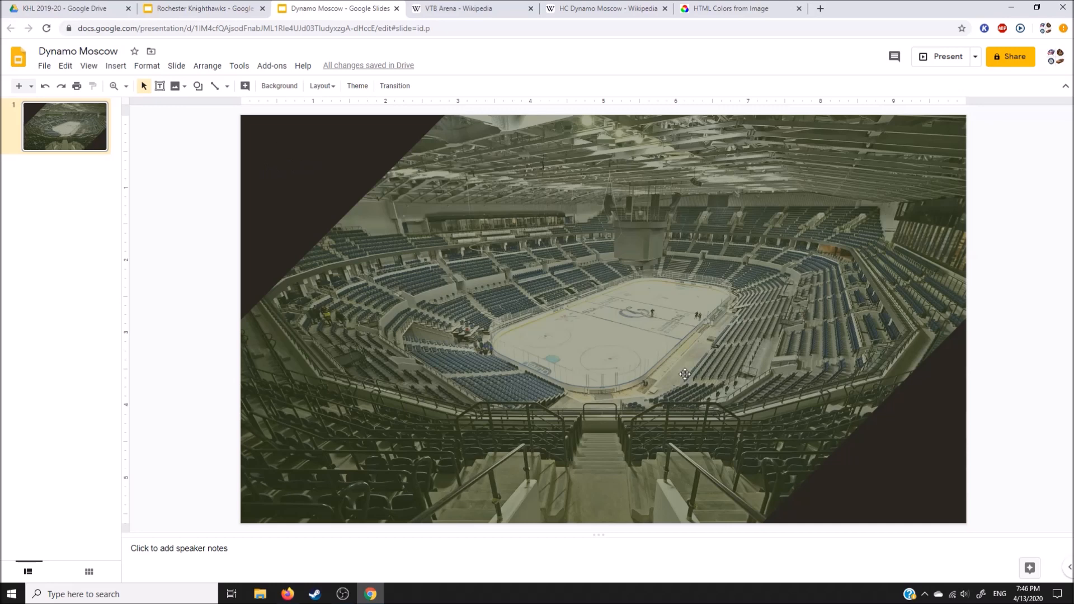
click(605, 8)
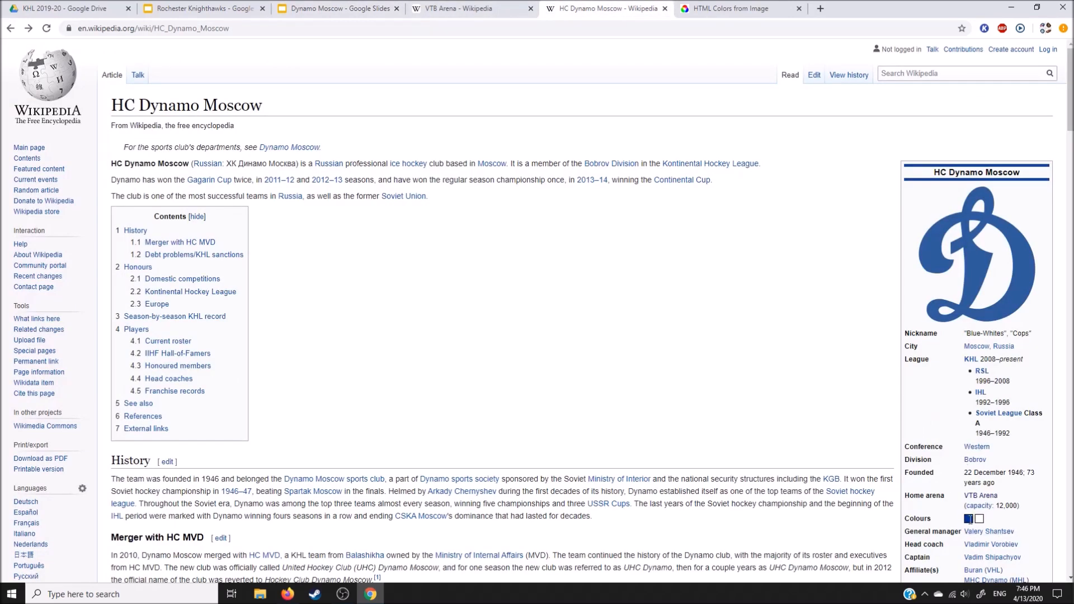
click(338, 5)
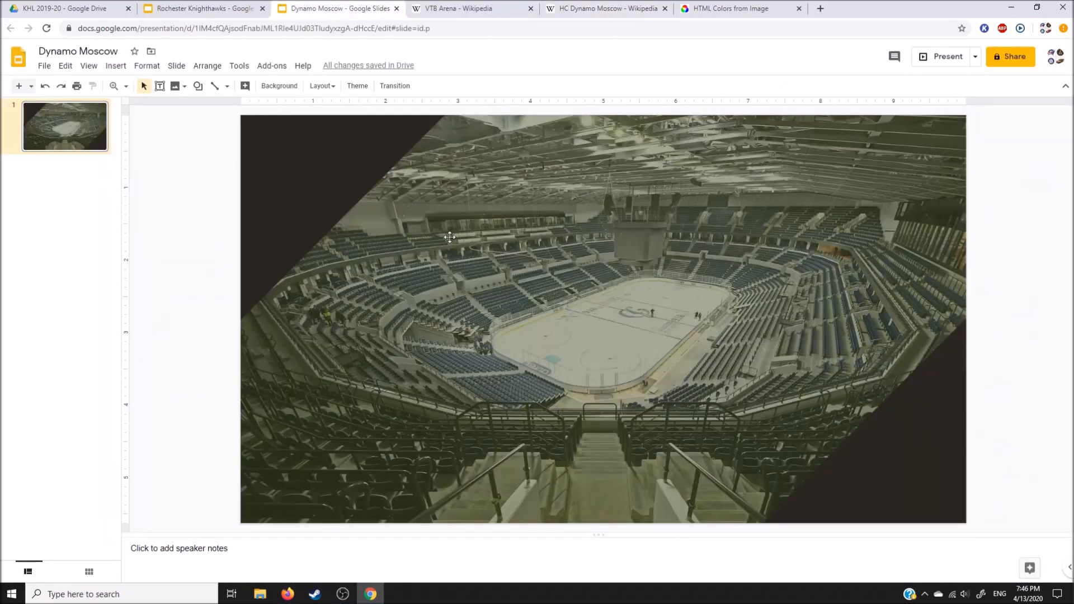
click(584, 7)
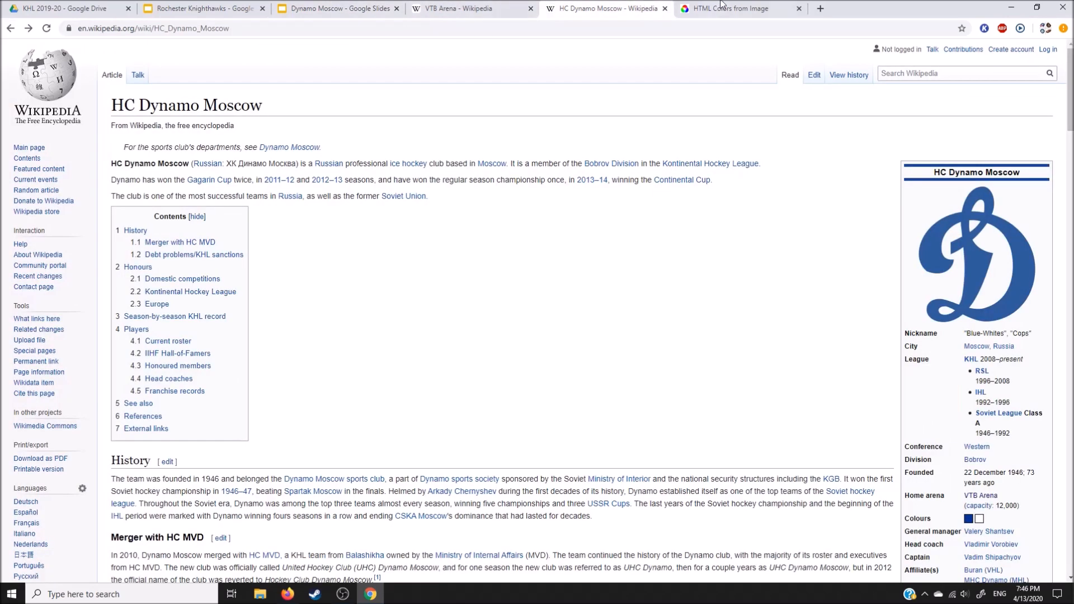
Step: Copy the sampled color code #2E5B99 and apply it as the semi-transparent fill of the Dynamo Moscow slide's overlay
click(764, 9)
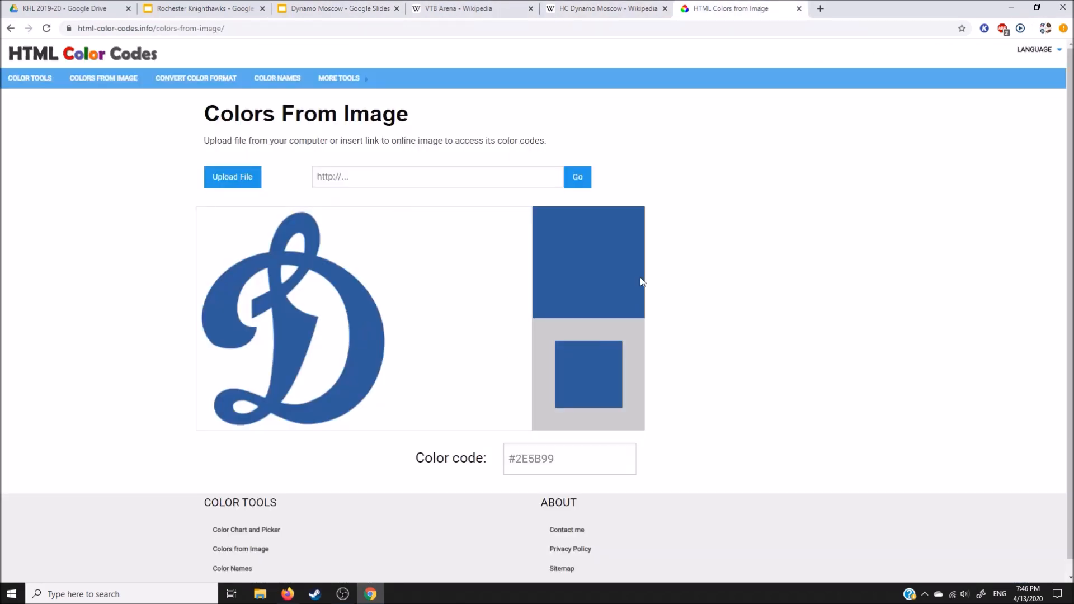
click(580, 473)
key(ctrl+c)
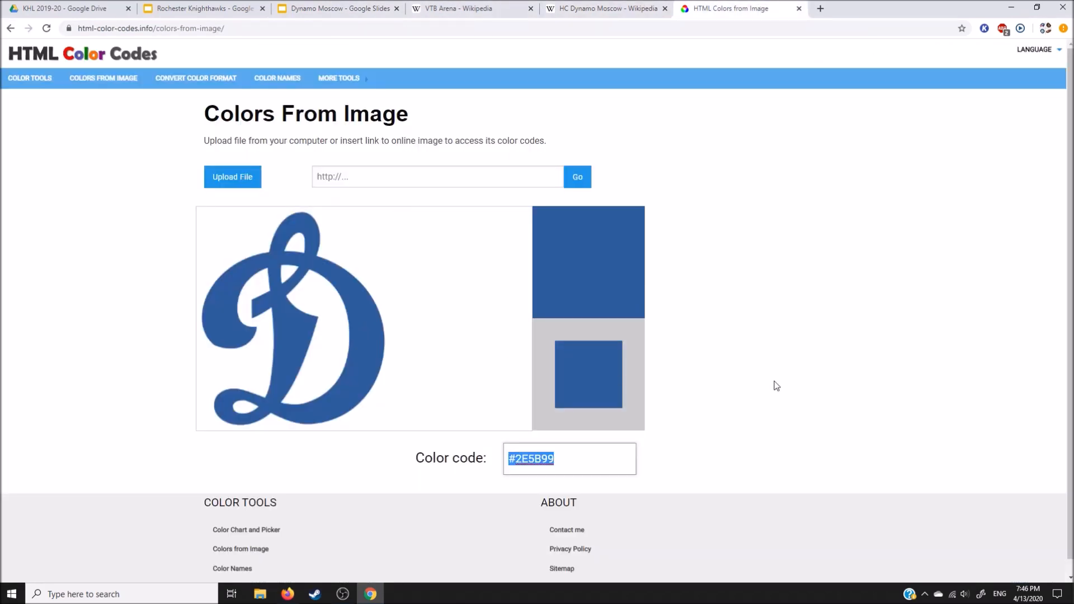
click(338, 6)
click(408, 316)
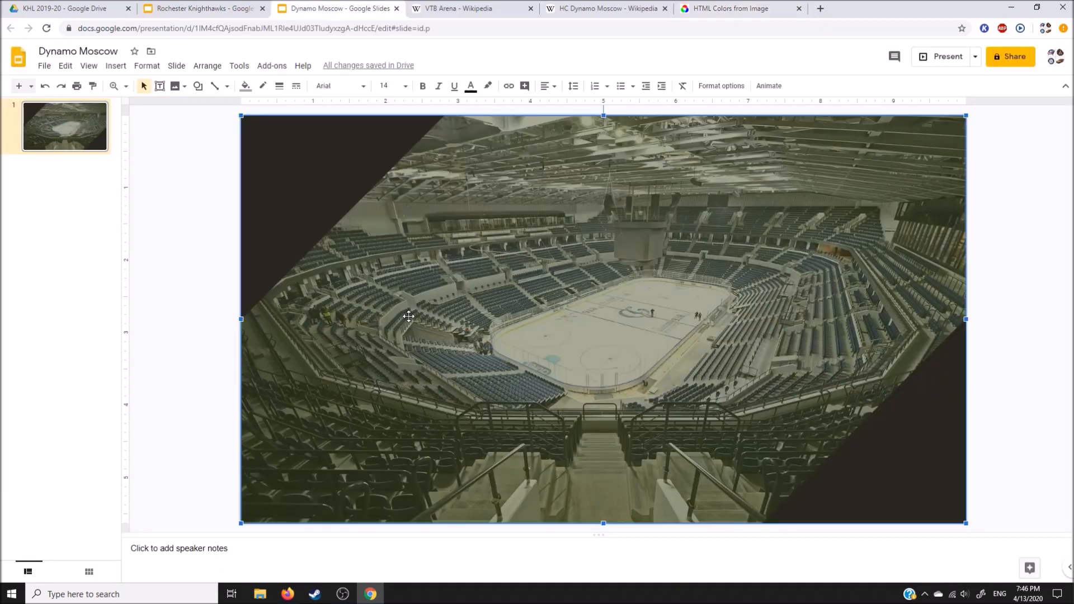
click(245, 85)
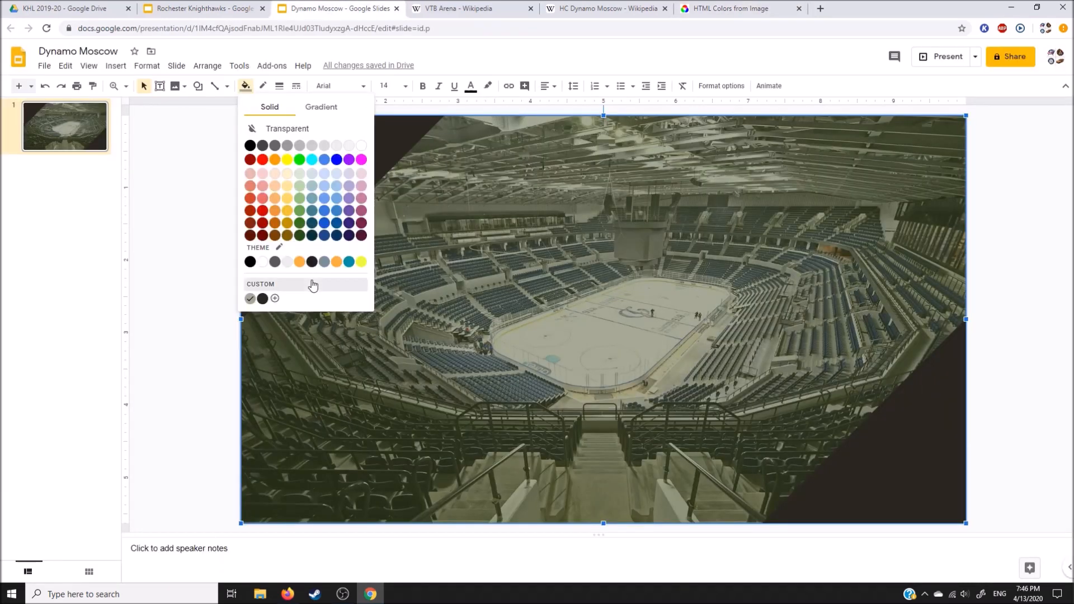
click(253, 295)
click(564, 223)
key(ctrl+v)
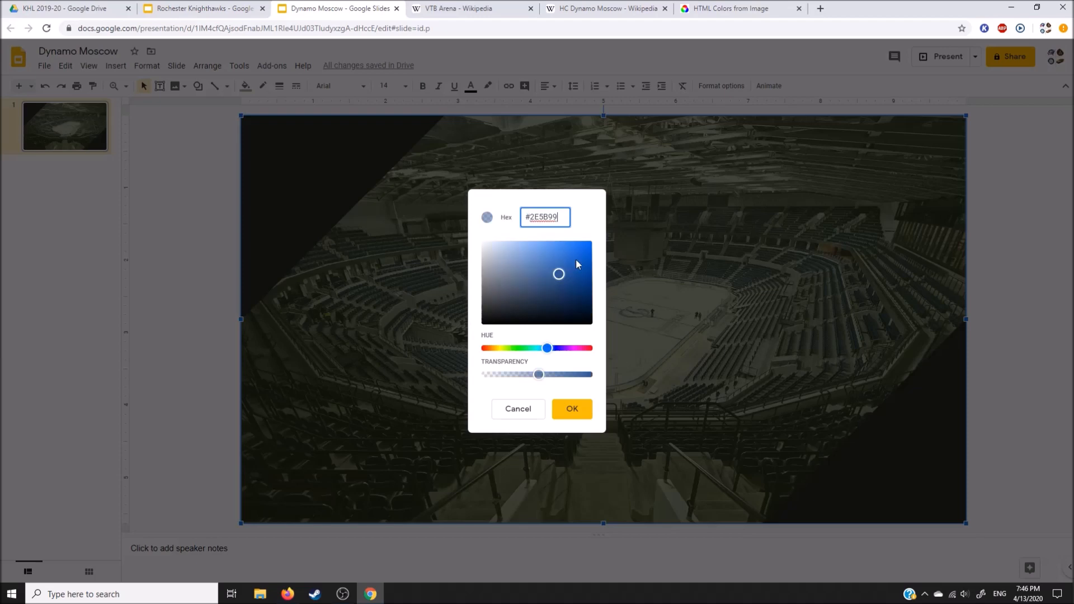
drag(541, 378, 544, 379)
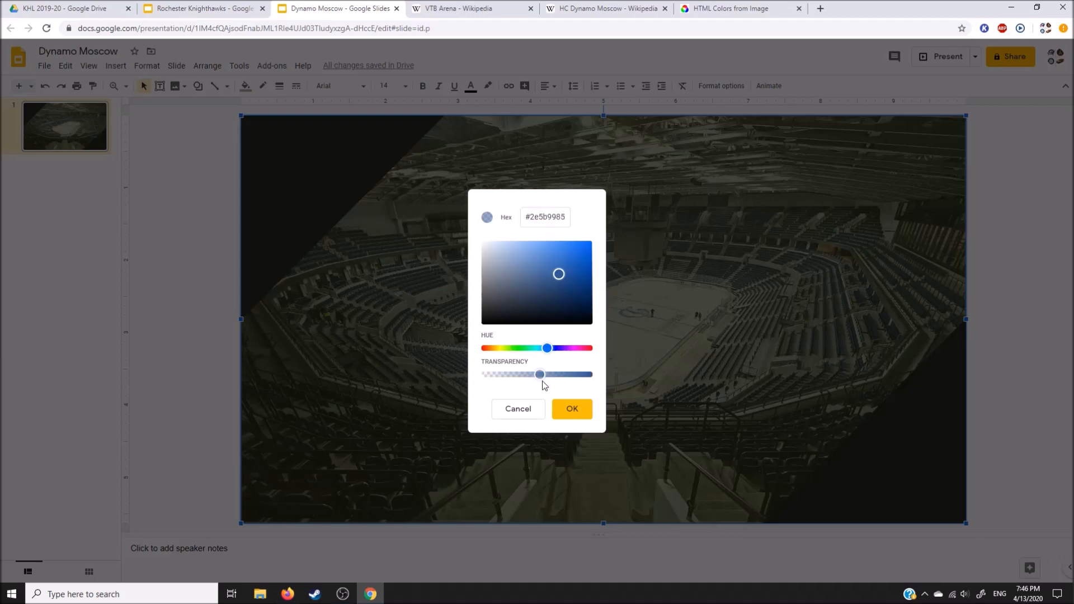
click(567, 413)
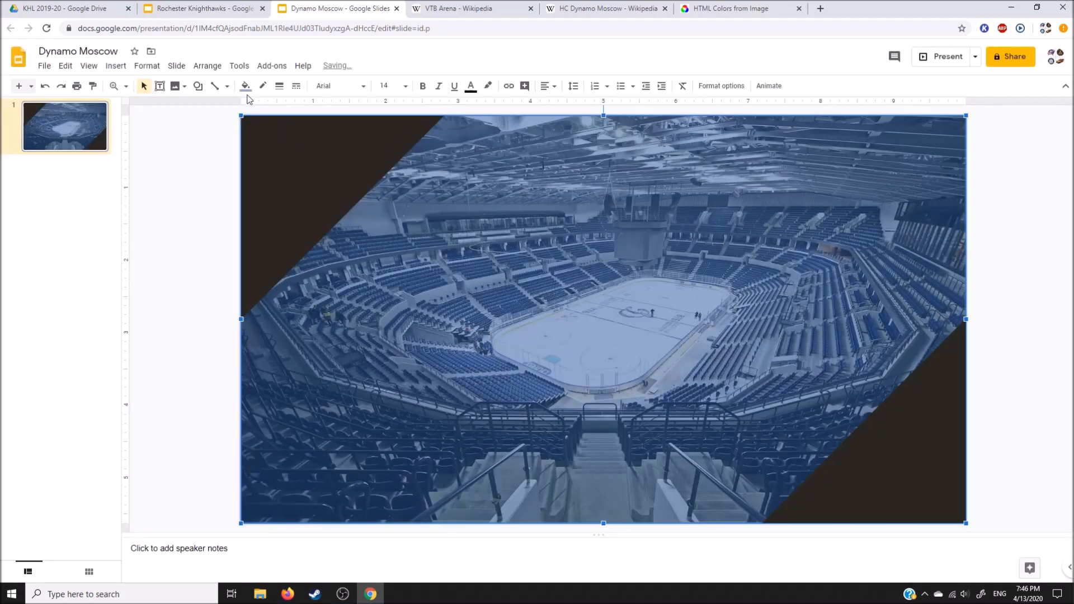
Step: Make the blue overlay's custom fill color slightly more transparent
click(245, 86)
click(341, 285)
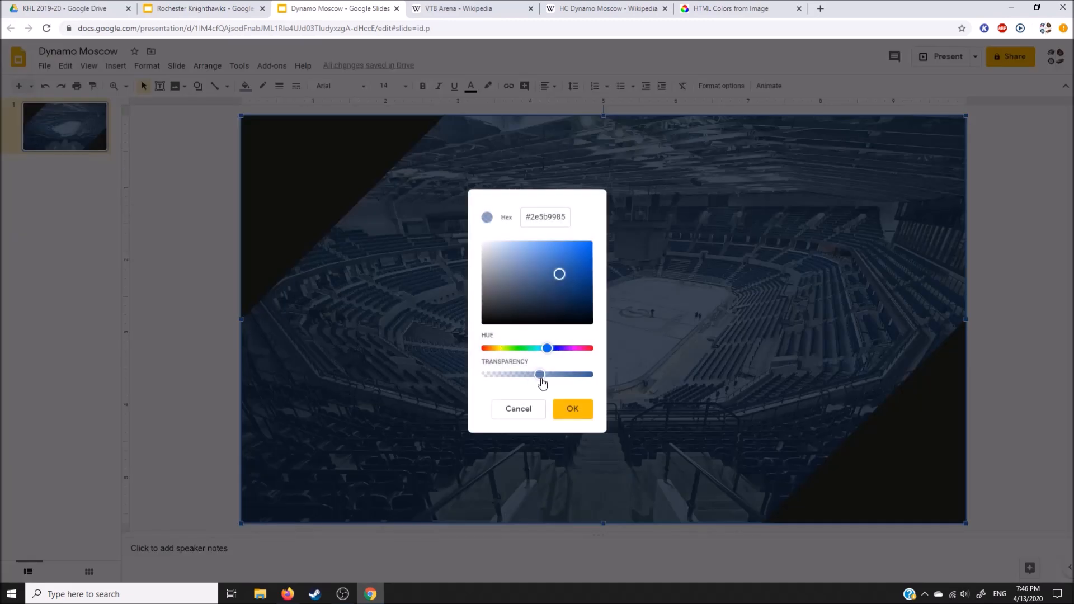
drag(541, 379, 536, 381)
click(574, 415)
click(1068, 289)
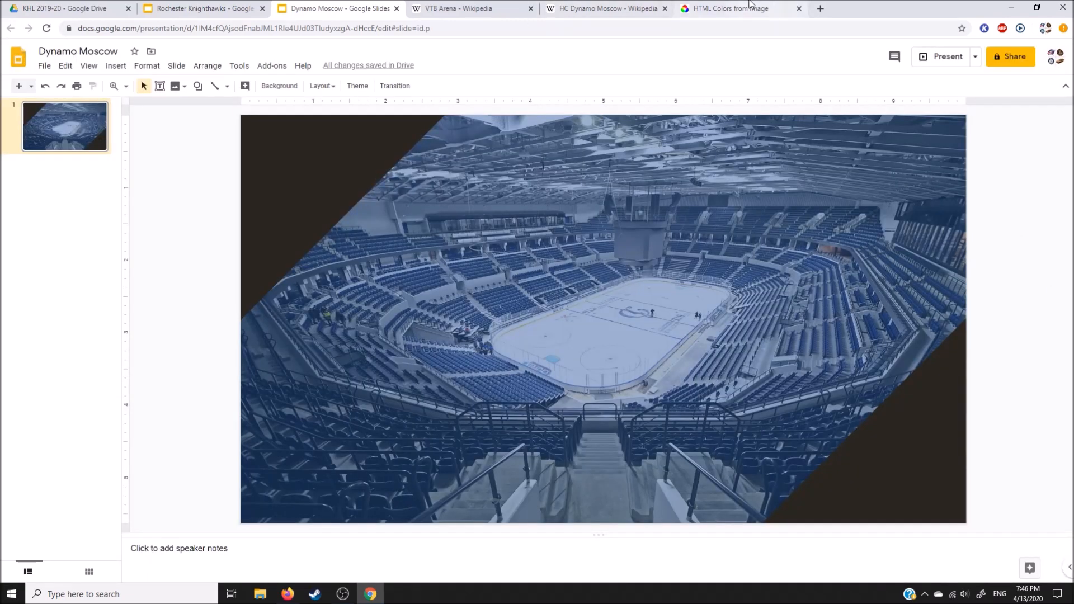
Step: Fill the upper-left and lower-right corner triangles of the Dynamo Moscow slide with white
click(334, 147)
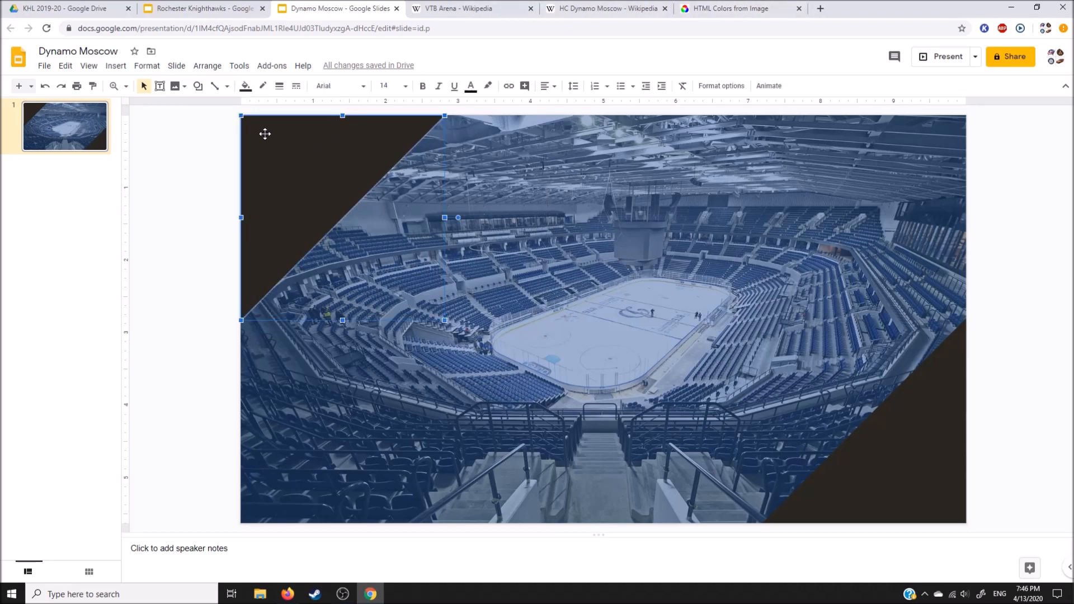
click(250, 93)
click(361, 144)
click(887, 421)
click(245, 87)
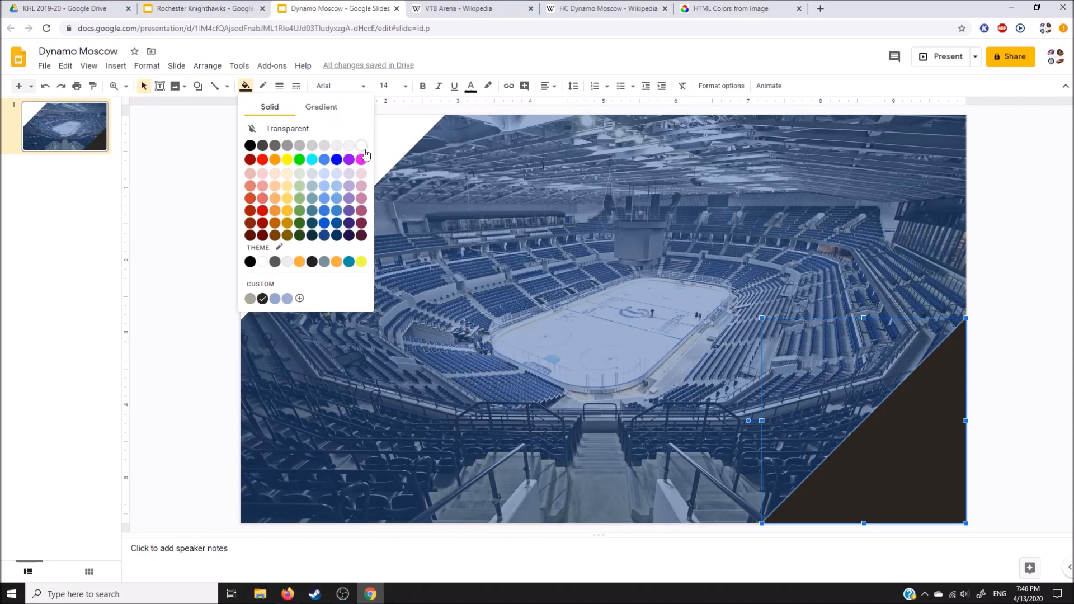
click(361, 146)
click(988, 298)
Step: Bring the blue HC Dynamo Moscow logo from Wikipedia onto the Dynamo Moscow slide and adjust its placement
click(534, 5)
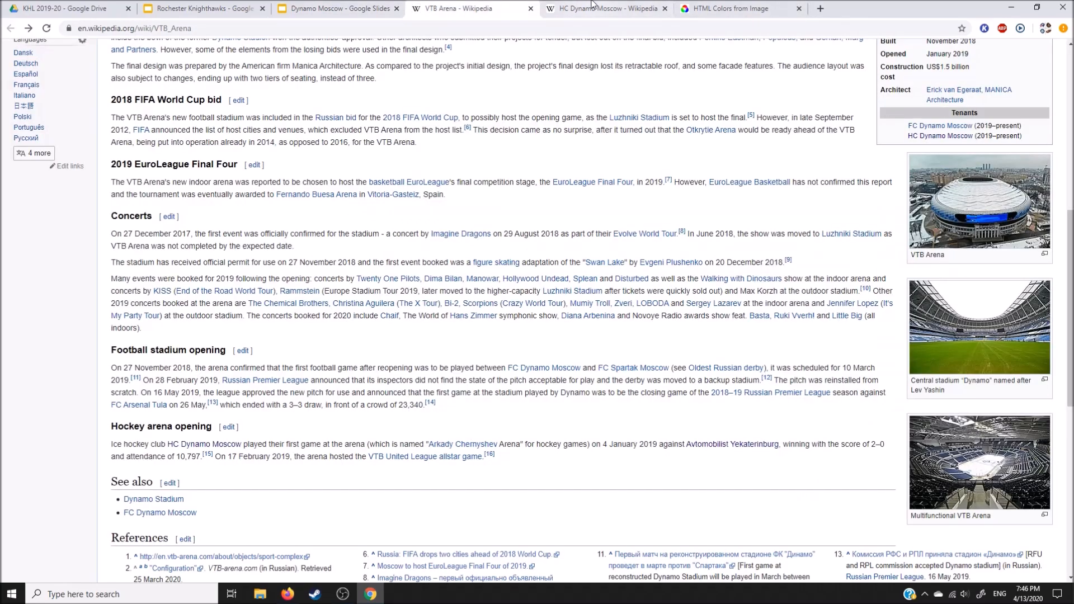
click(592, 7)
click(929, 275)
drag(616, 288, 454, 263)
click(582, 3)
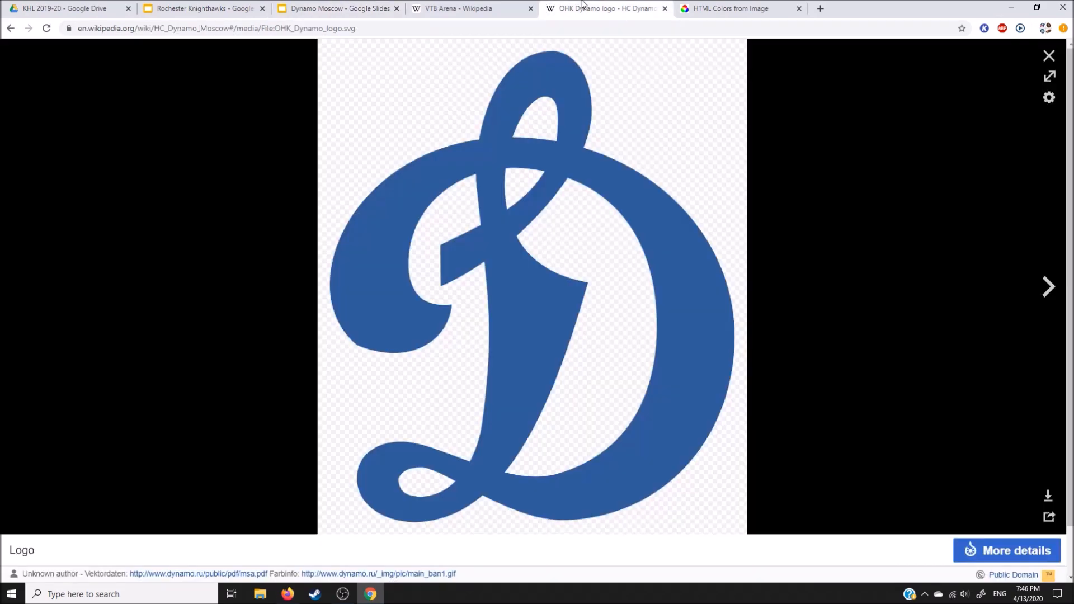
click(1049, 56)
click(336, 7)
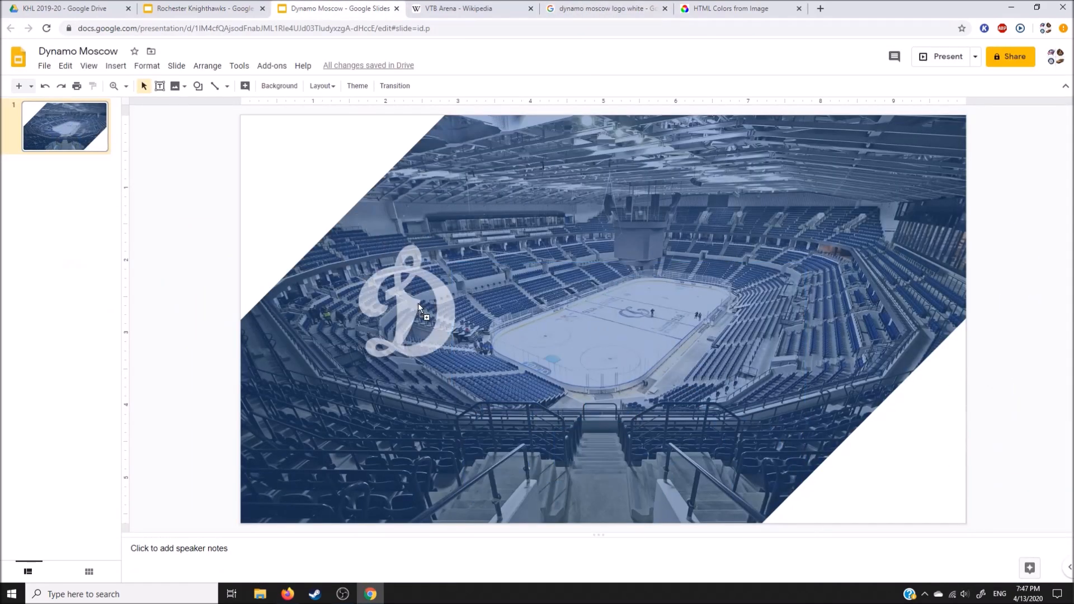
drag(420, 302, 419, 303)
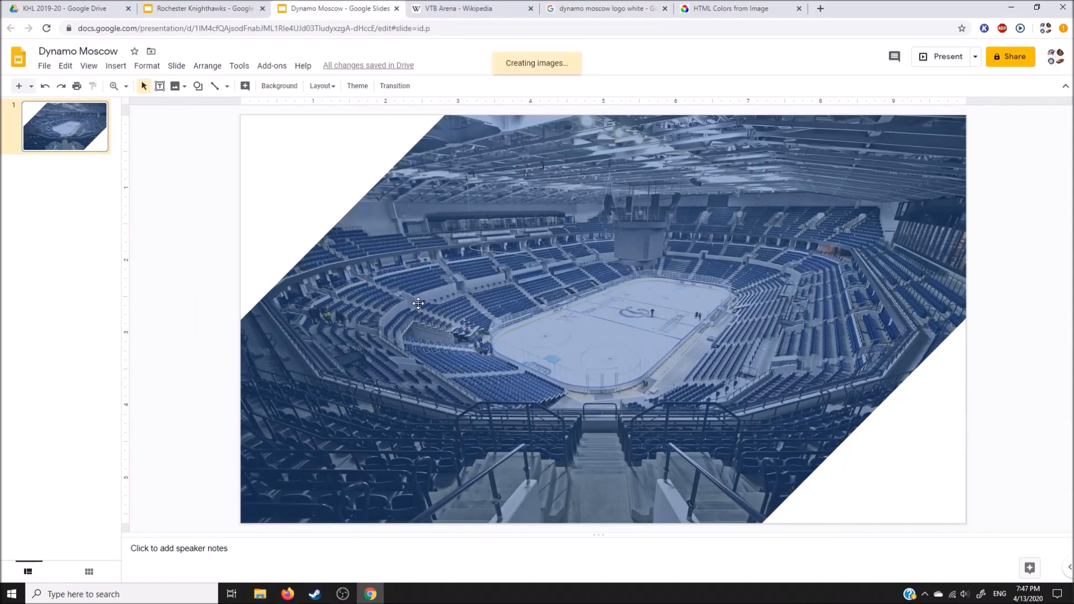
drag(552, 386, 722, 201)
click(1042, 296)
Step: Copy the Rochester Knighthawks logo onto the Dynamo Moscow slide as a size reference and move it to the slide's left edge
click(201, 9)
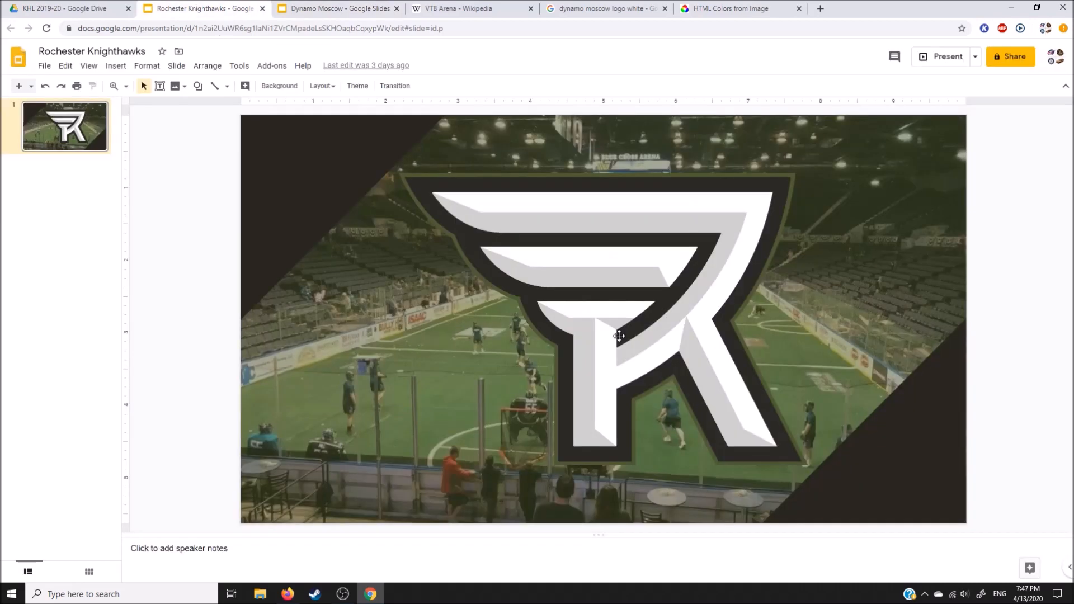
click(627, 344)
key(ctrl+c)
click(338, 8)
key(ctrl+v)
drag(473, 302, 315, 302)
Step: Scale the white Dynamo logo against the Knighthawks logo to about 4.5 in wide, with their top edges level
click(848, 325)
drag(847, 325, 852, 333)
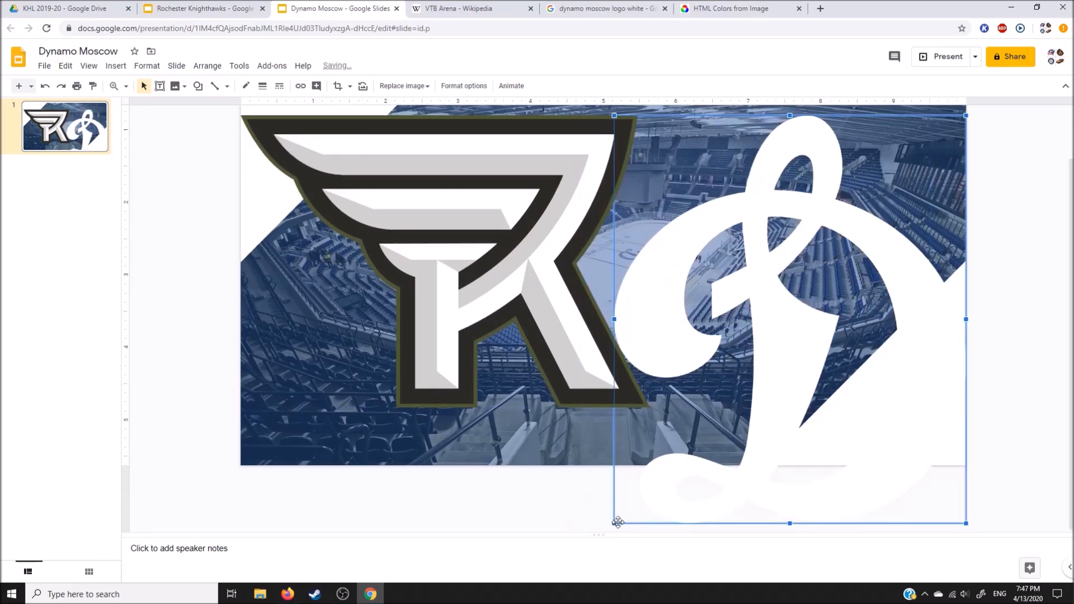
drag(614, 523, 720, 408)
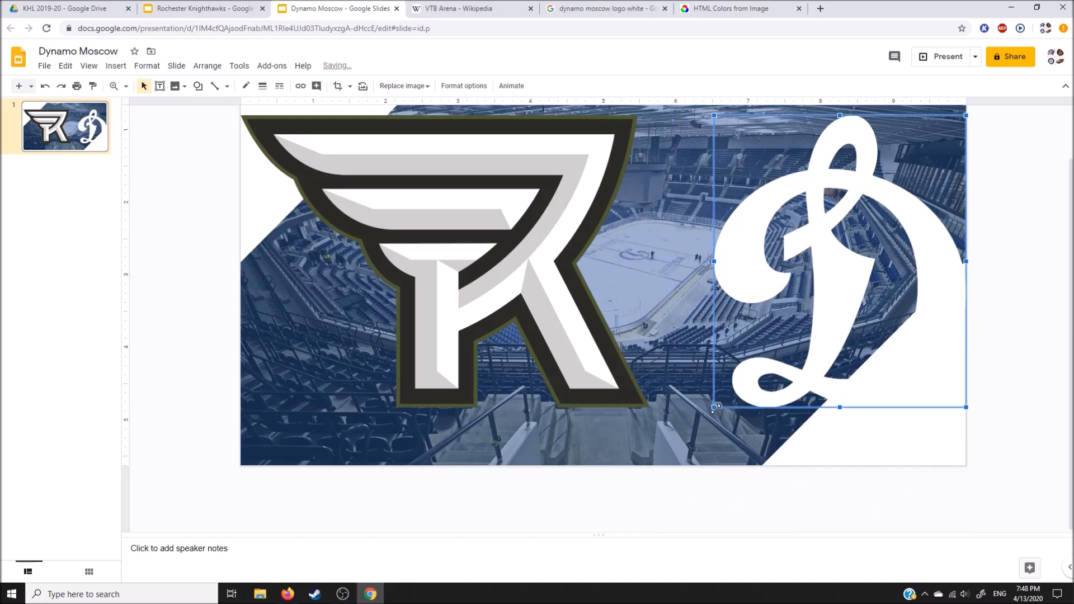
drag(714, 407, 556, 446)
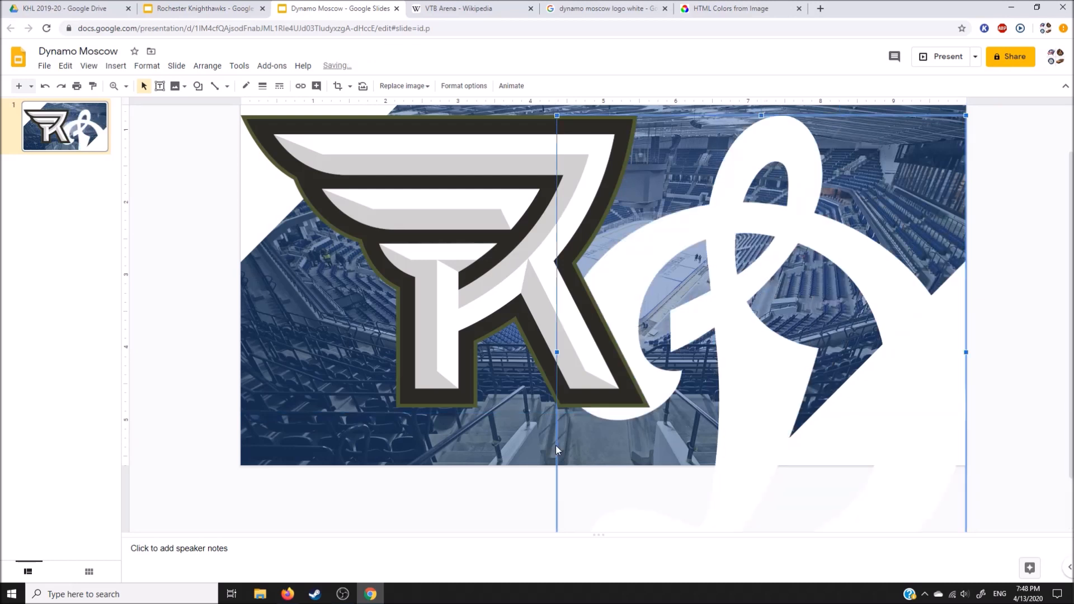
scroll(556, 445, down, 1)
drag(557, 523, 731, 340)
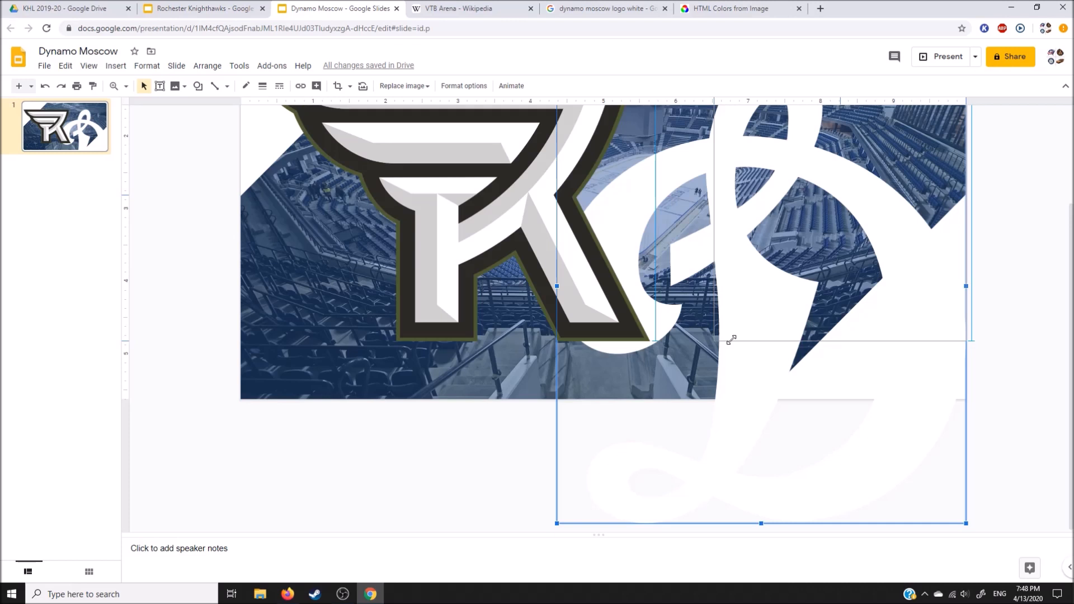
drag(732, 341, 728, 340)
drag(730, 339, 639, 409)
scroll(639, 409, up, 2)
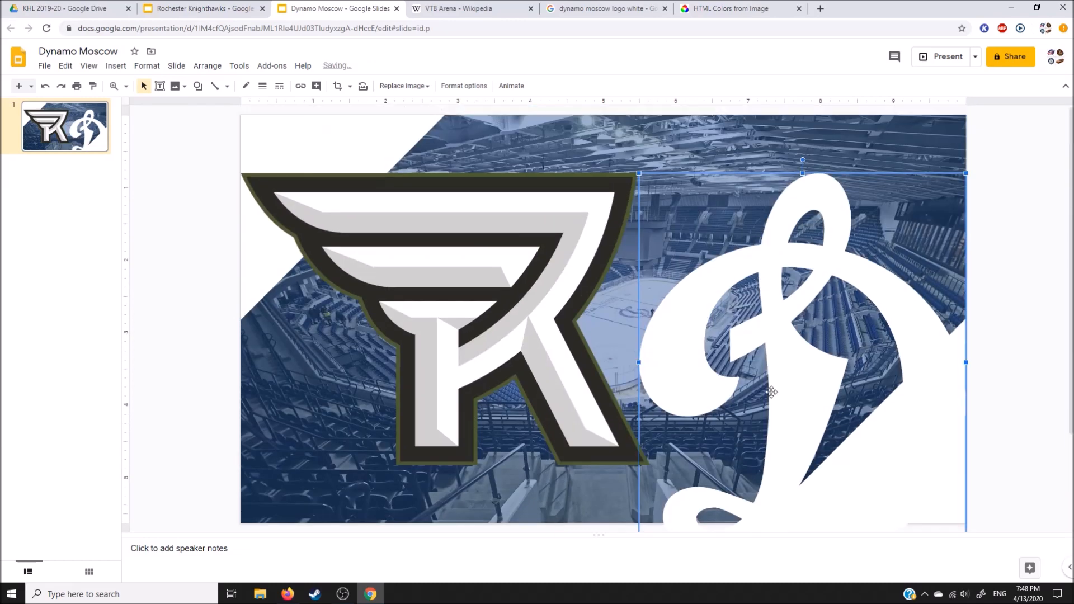
Step: Center the white Dynamo logo on the slide and delete the Rochester Knighthawks reference logo
drag(793, 377, 596, 335)
click(388, 302)
key(Delete)
click(677, 291)
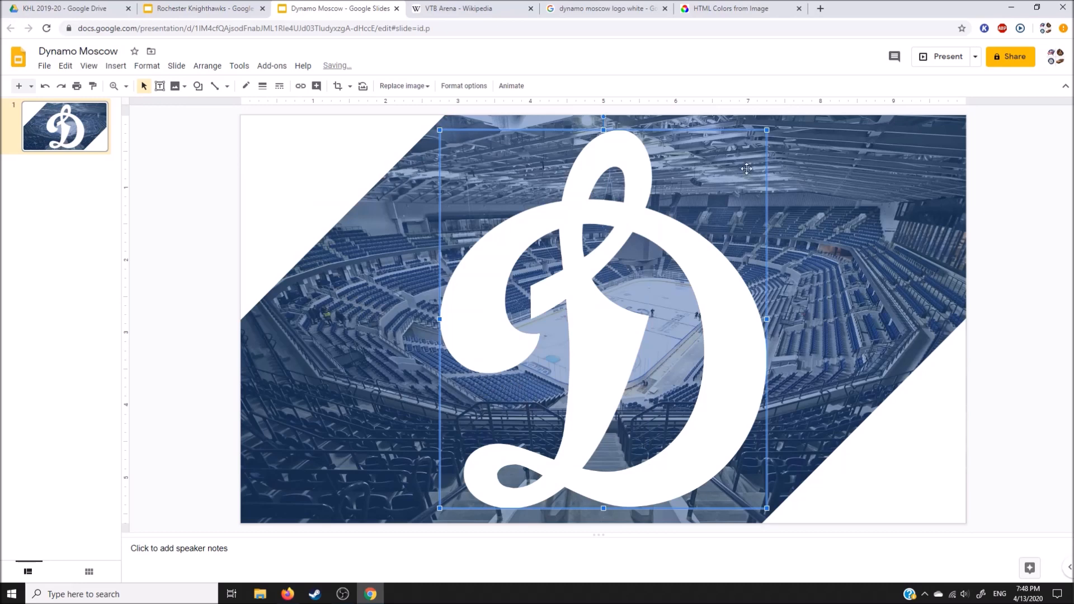
Step: Shrink the white Dynamo logo to about 3.9 in wide and recenter it on the slide
drag(767, 130, 736, 166)
mouse_move(623, 321)
mouse_down()
mouse_move(631, 303)
mouse_move(640, 317)
mouse_up()
click(1012, 281)
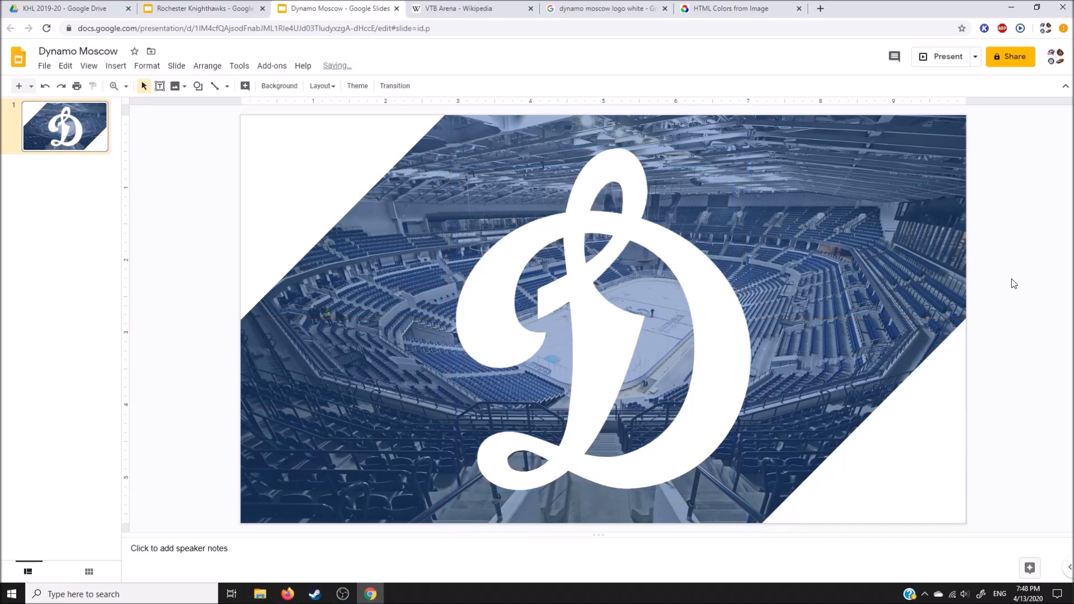
click(541, 291)
drag(752, 147, 740, 161)
drag(636, 306, 648, 295)
click(1003, 302)
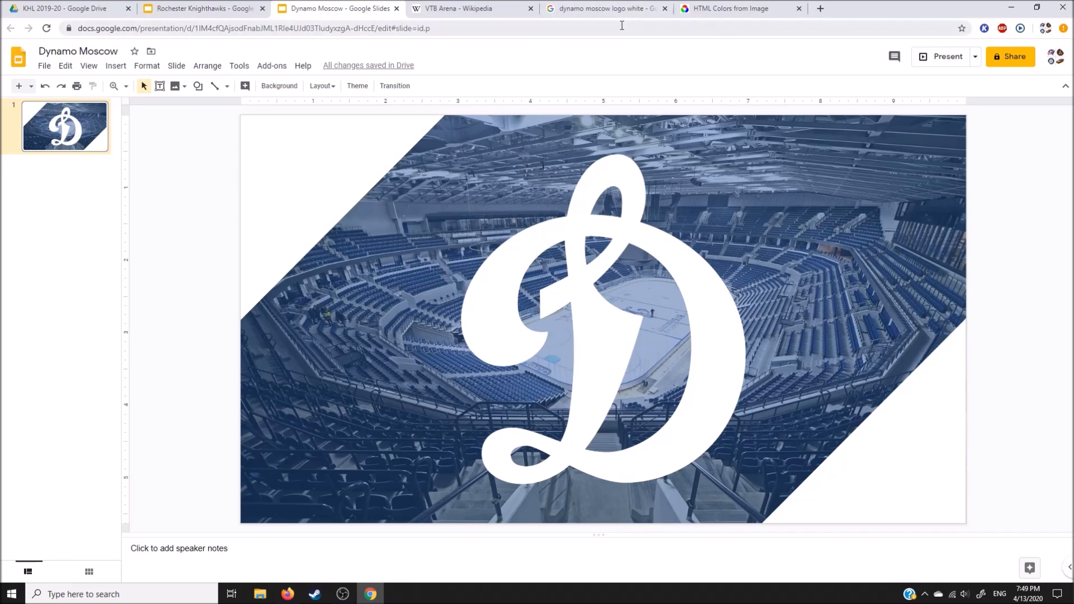
Step: Close the VTB Arena, logo search, HTML colors and Rochester Knighthawks pages, keeping the Dynamo Moscow presentation open
click(532, 9)
click(533, 9)
click(534, 10)
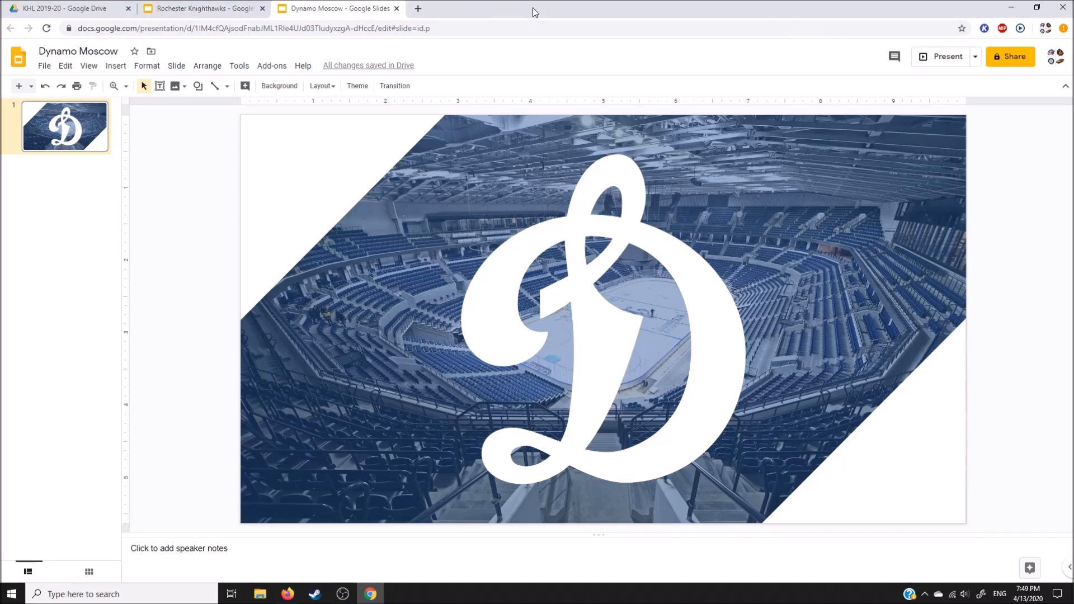
click(263, 8)
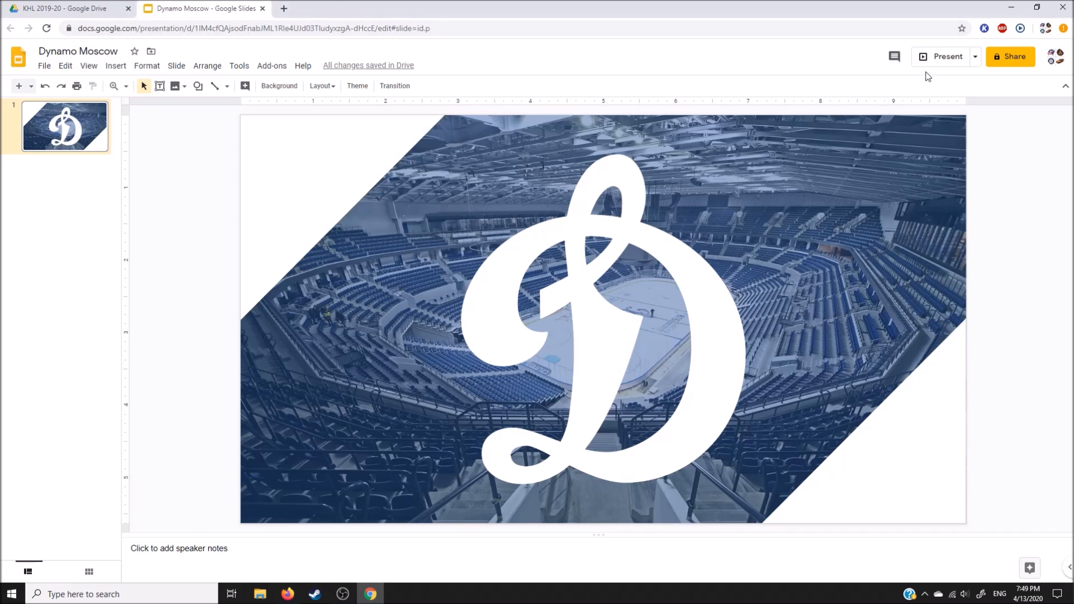
Step: Capture the Dynamo Moscow slide in full-screen presentation and paste the capture into a new Paint image
click(945, 57)
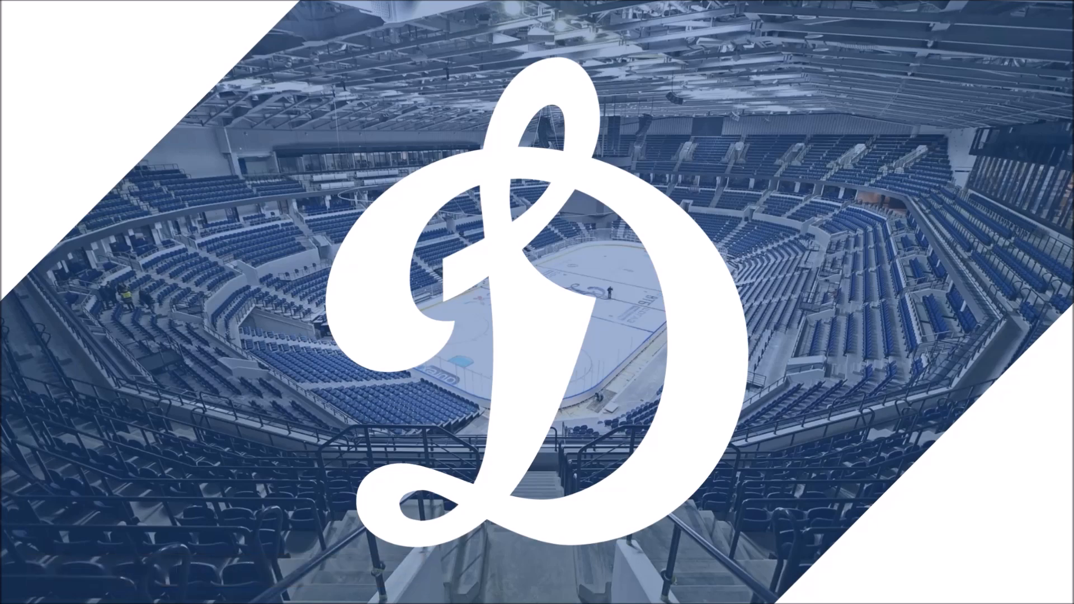
key(Escape)
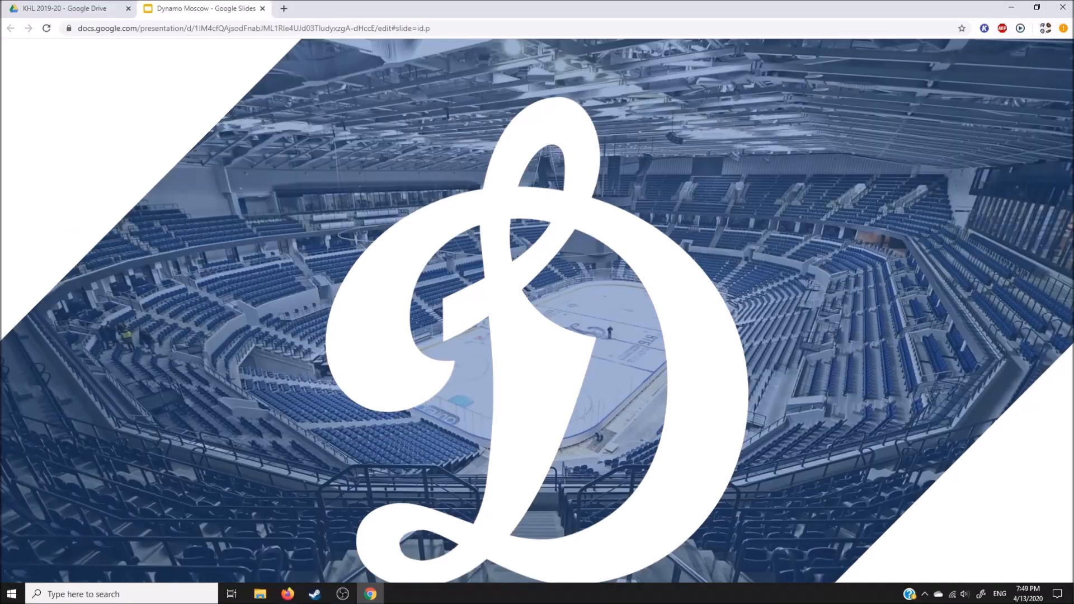
key(super)
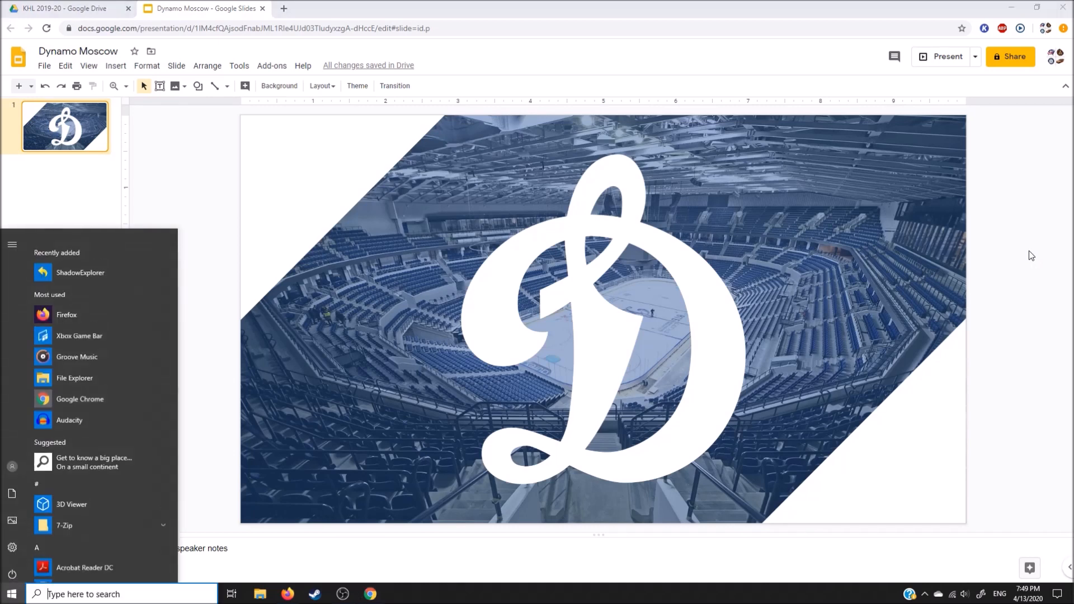
text(p)
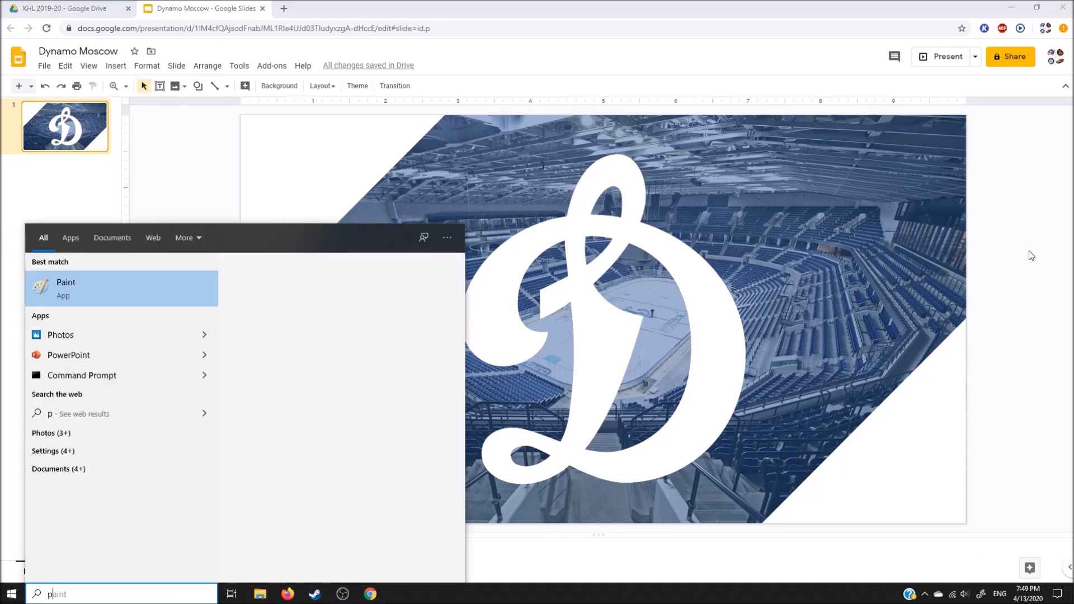
key(Return)
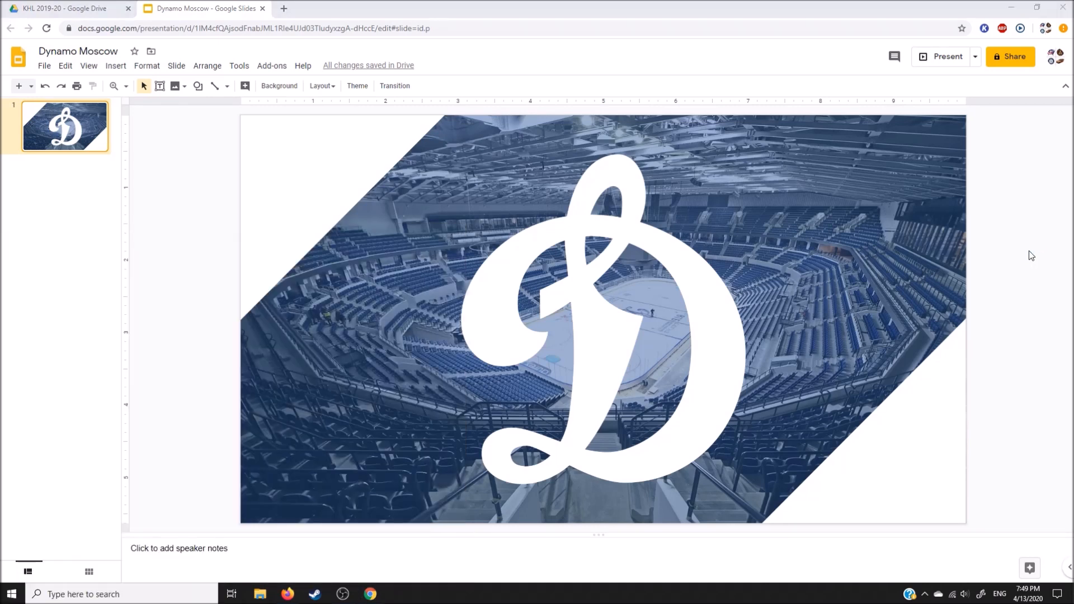
key(ctrl+v)
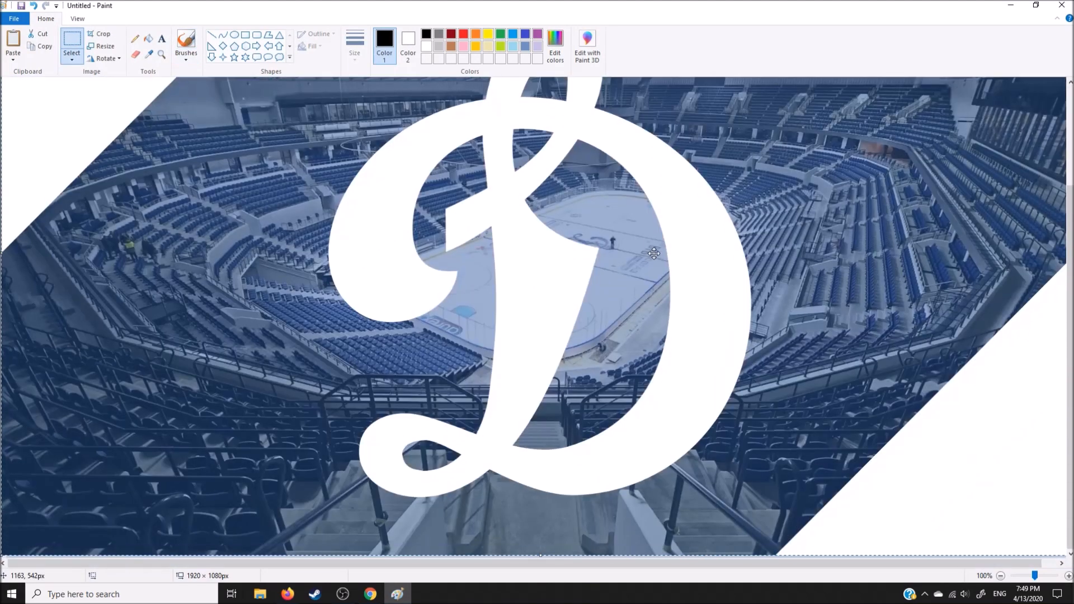
Step: Save the pasted image as a PNG named DYN in the Videos folder, then close Paint and the presentation
scroll(654, 247, up, 3)
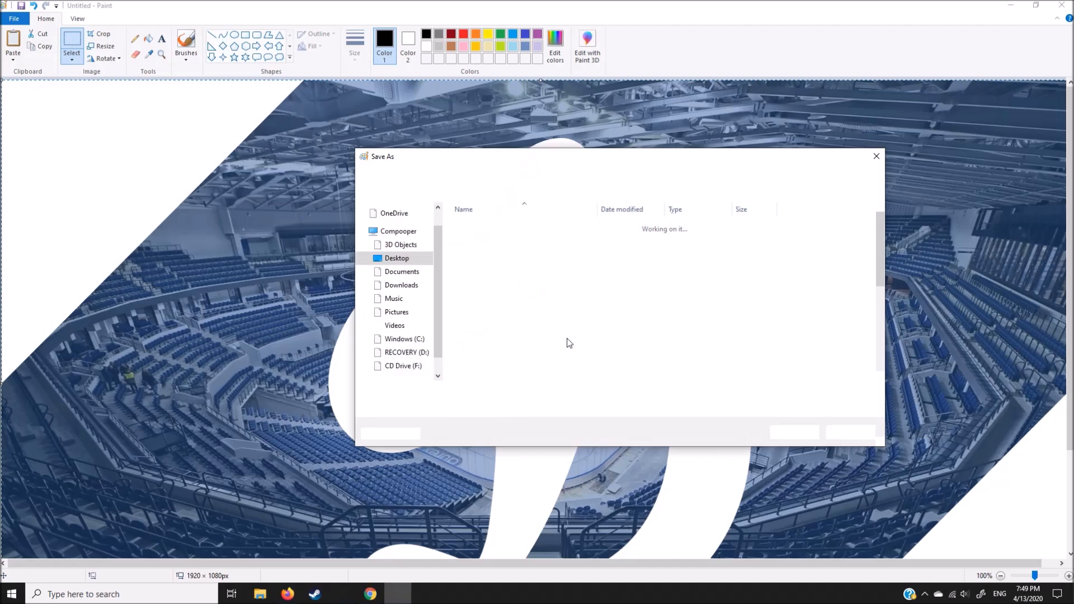
text(DYN)
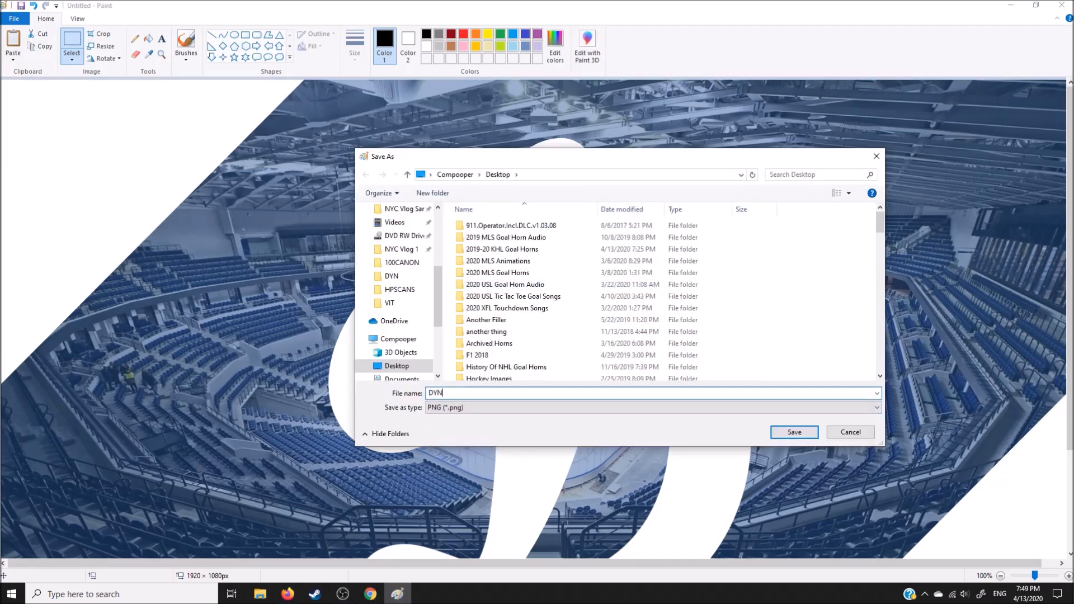
click(394, 223)
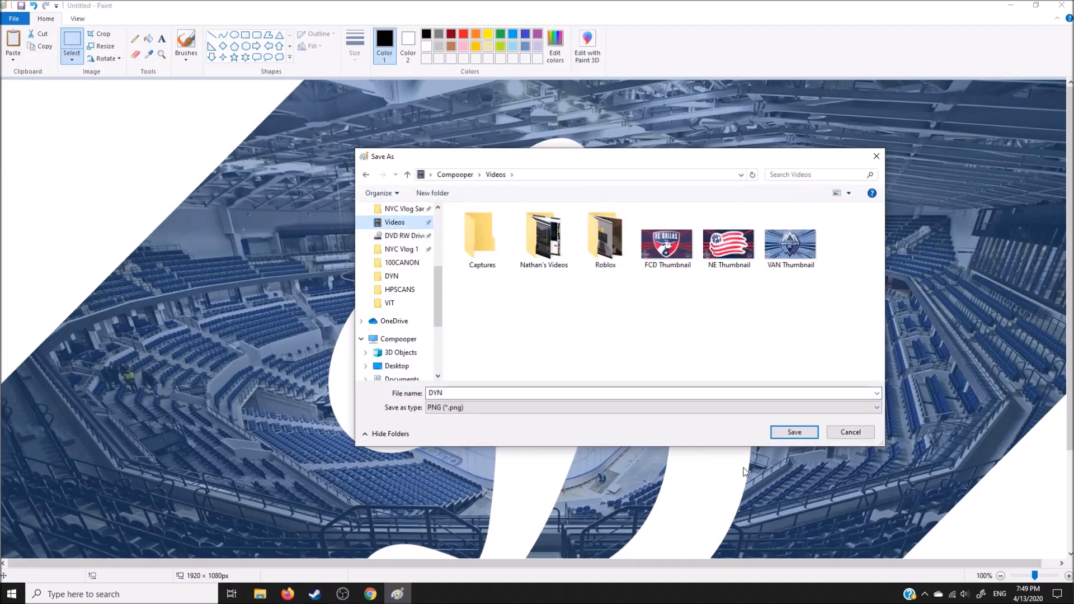
click(788, 440)
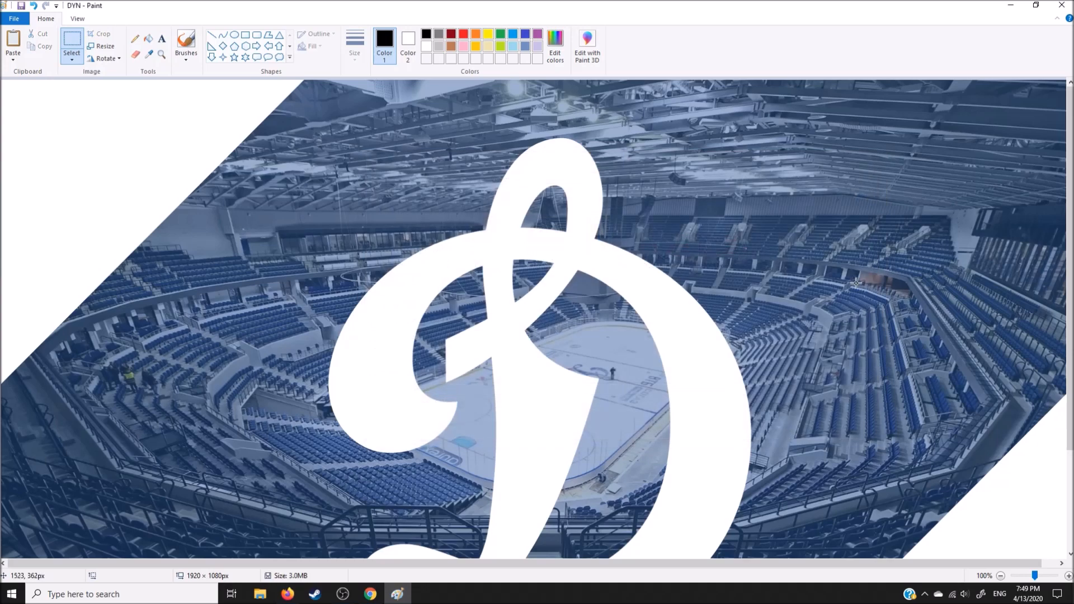
click(1061, 5)
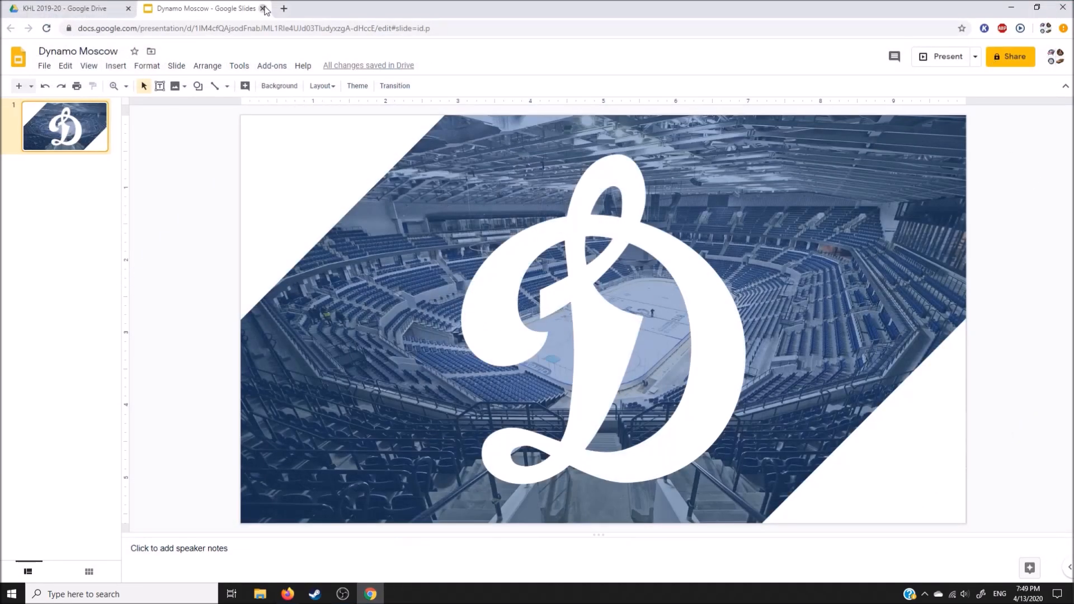
click(263, 9)
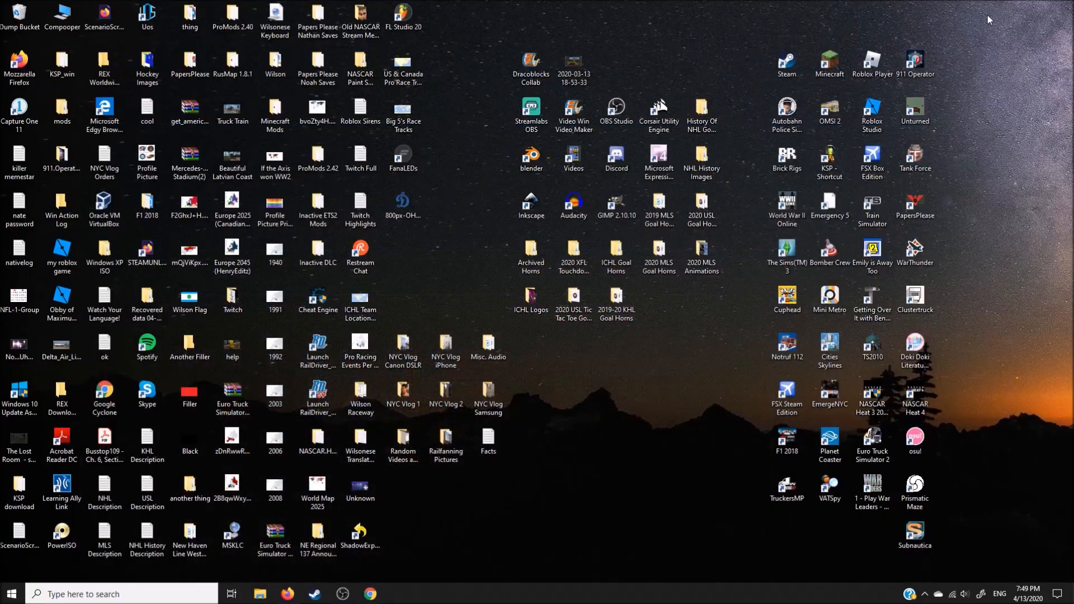
click(1011, 7)
Step: Delete the Dinamo Riga 2019-20 Goal Horn video from the Videos folder and close the folder
double_click(586, 159)
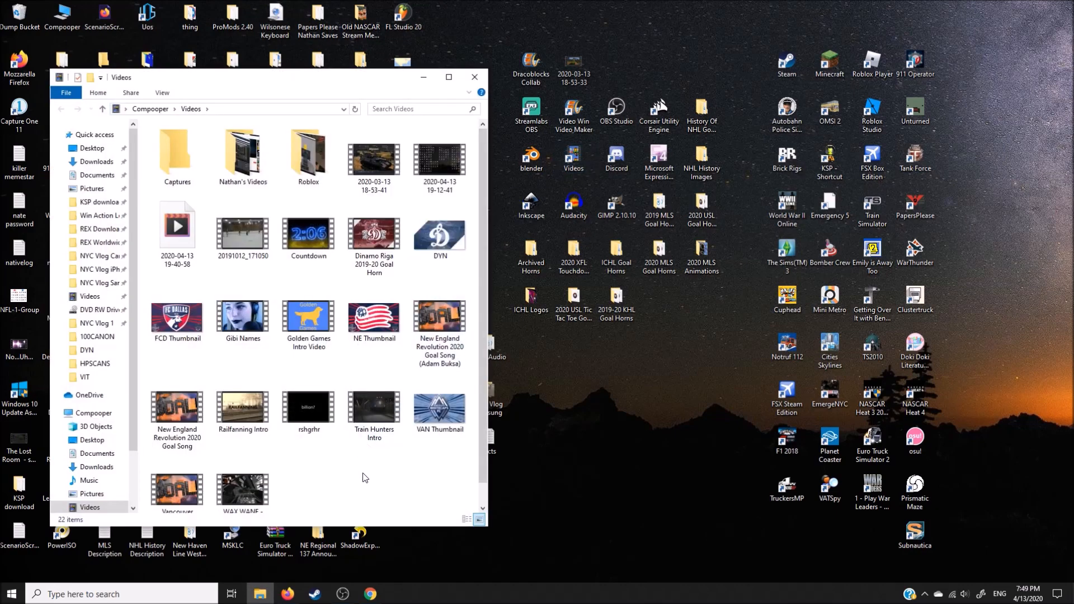
click(374, 235)
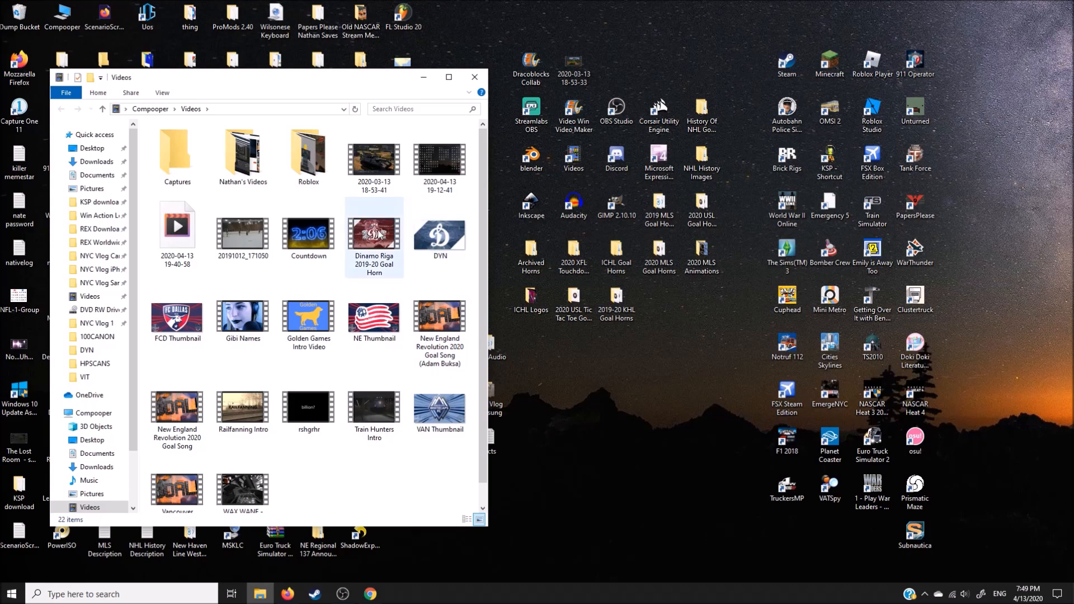
key(Delete)
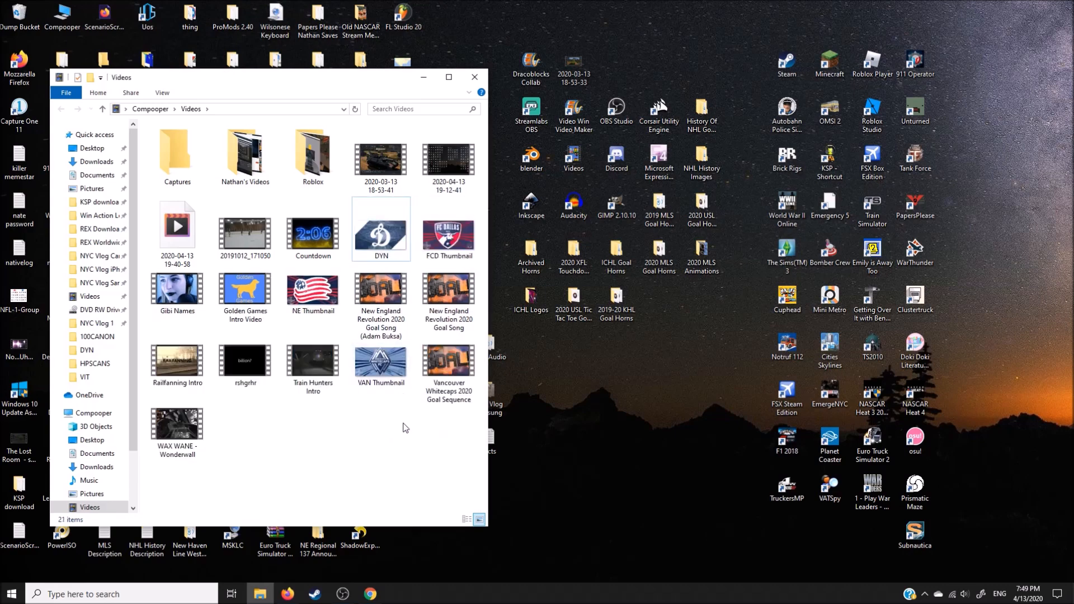
click(475, 77)
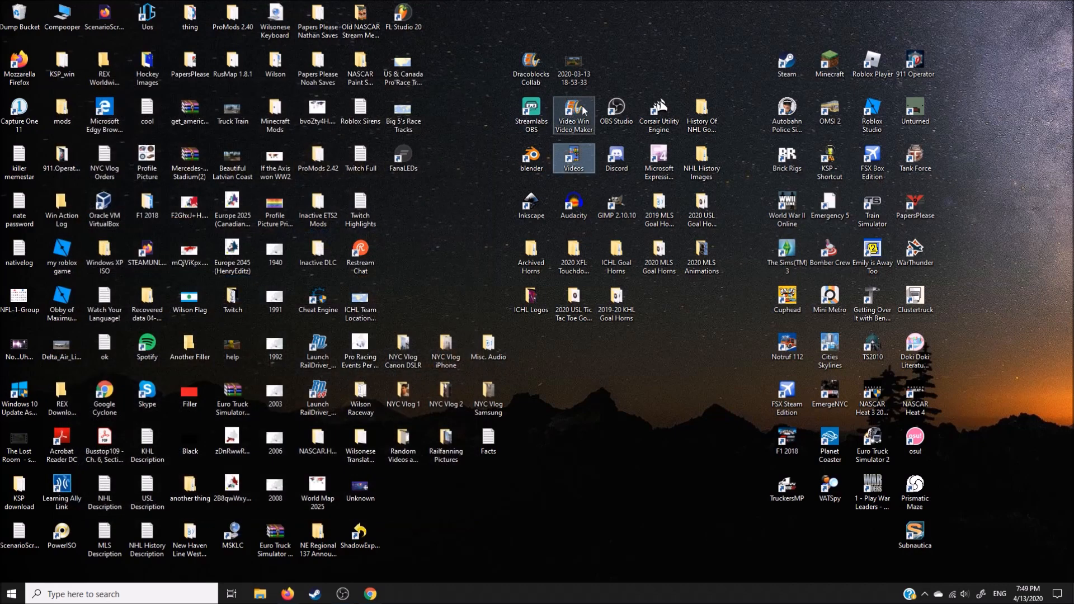
Step: Open Movie Maker with an empty project and close the Chrome browser
double_click(583, 110)
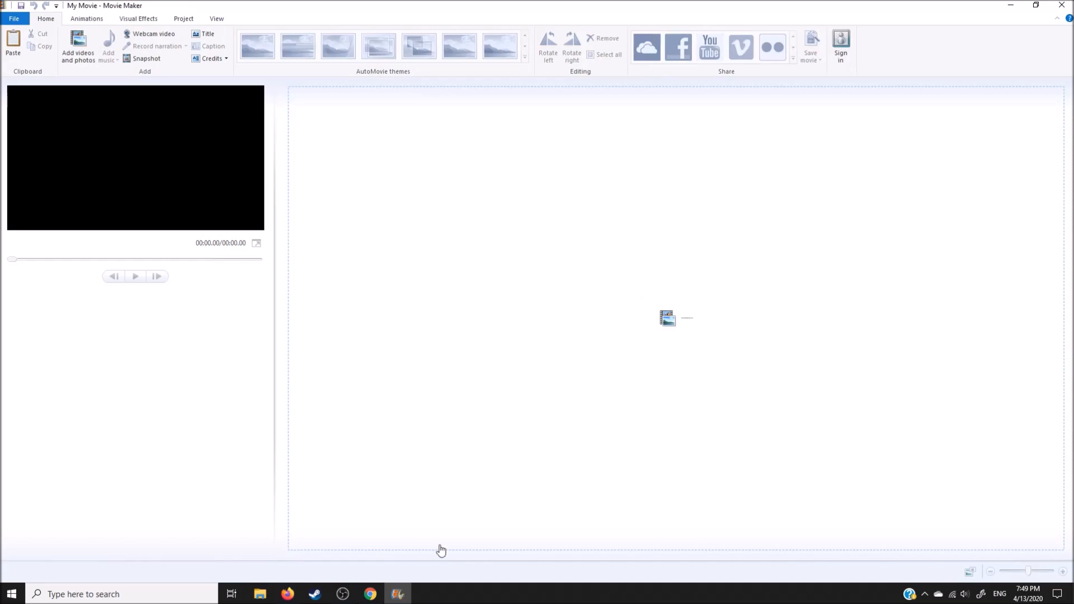
click(371, 595)
click(1068, 5)
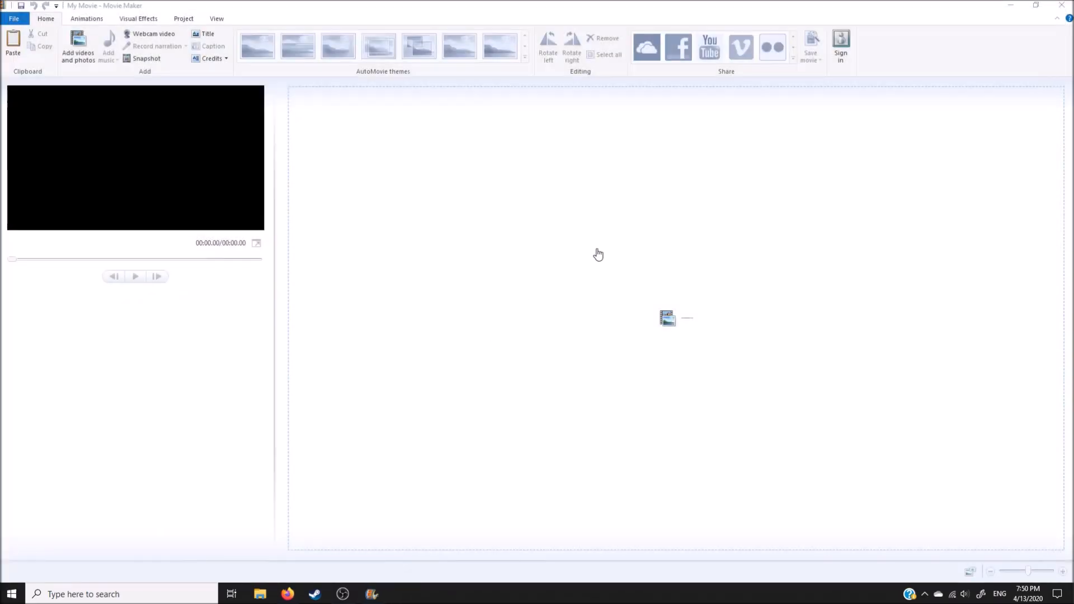
Step: Check the length of the Full audio track in the DYN folder of 2019-20 KHL Goal Horns
click(1011, 5)
double_click(616, 302)
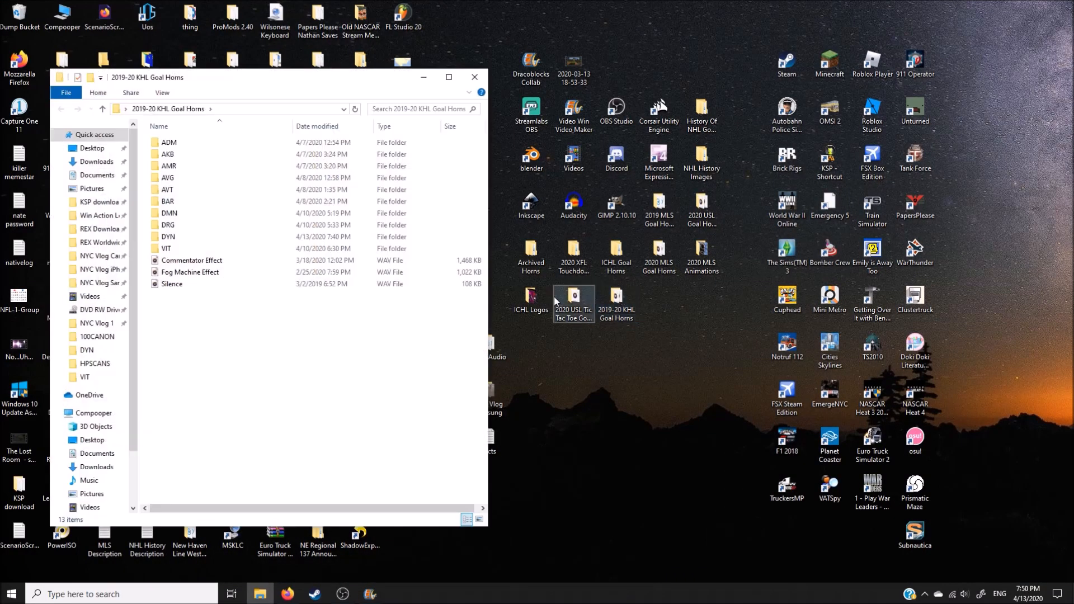
double_click(200, 236)
double_click(200, 155)
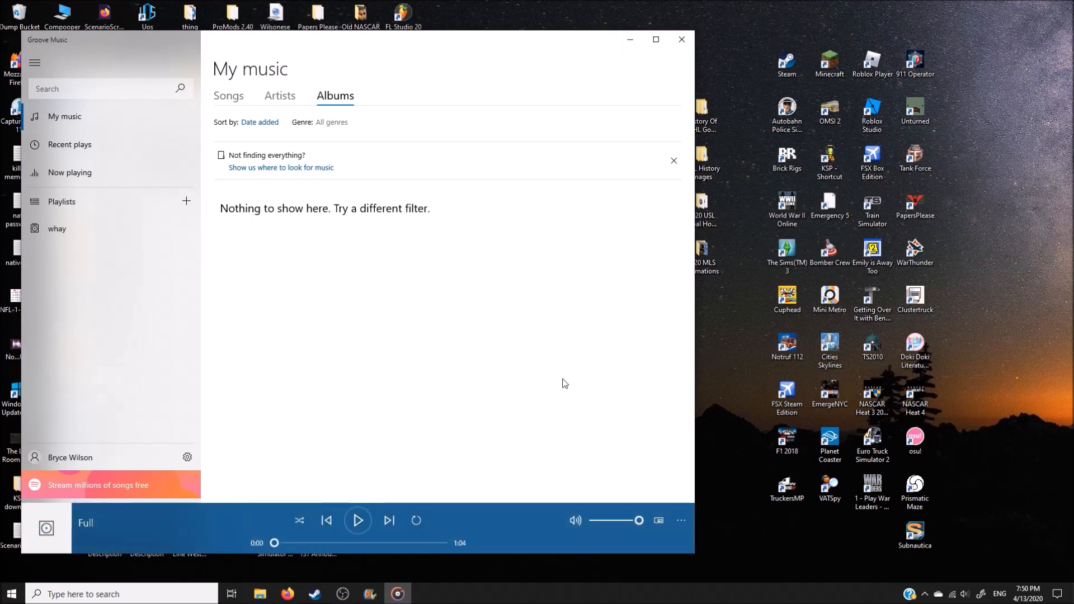
click(682, 39)
click(475, 78)
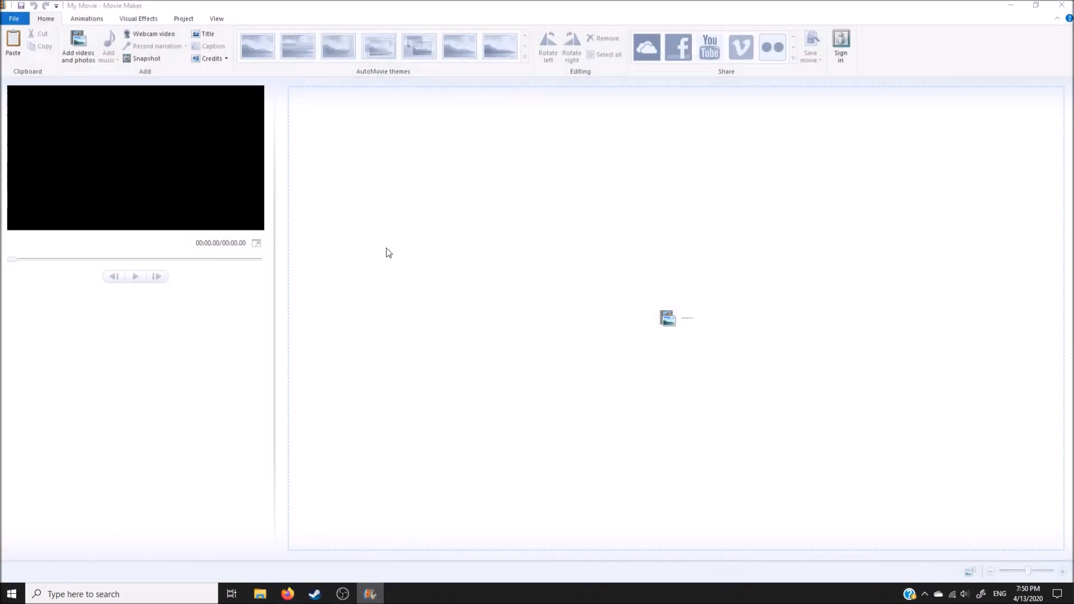
Step: Add the DYN image from the Videos folder to the Movie Maker project
click(363, 197)
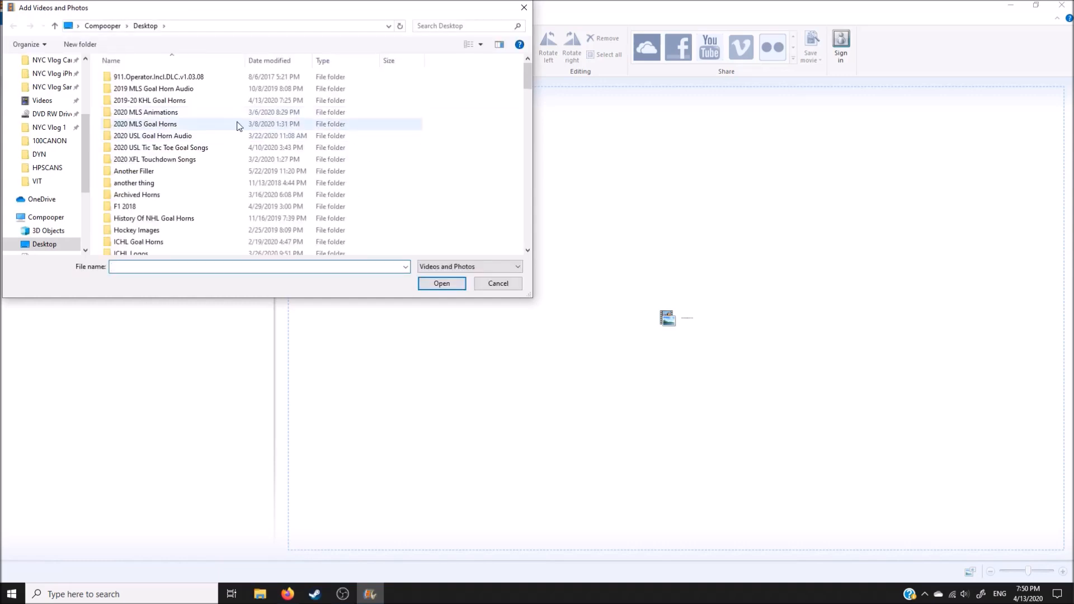
click(42, 101)
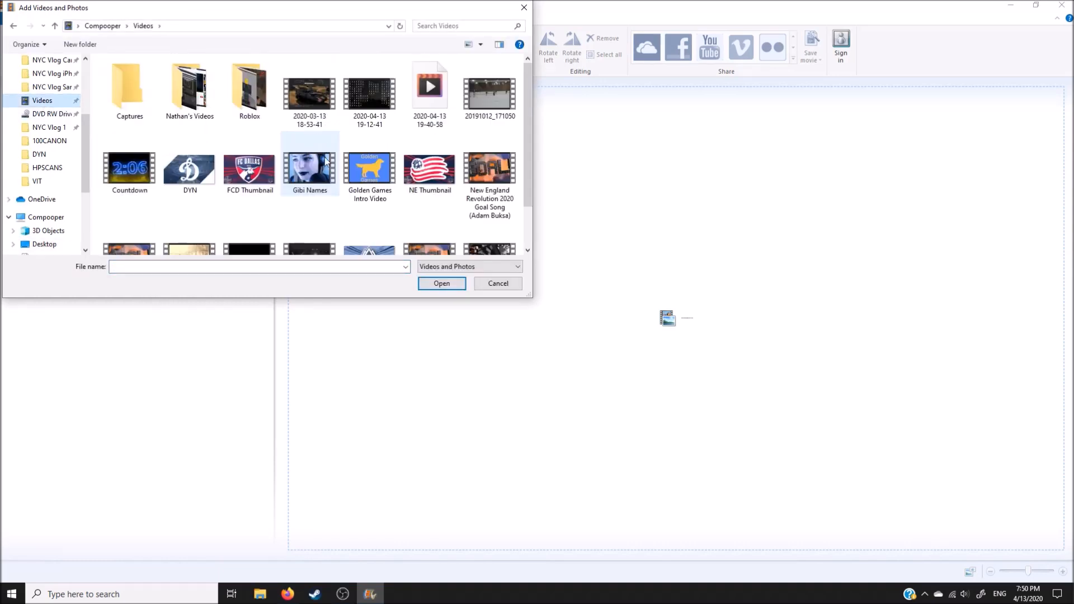
click(200, 172)
click(444, 288)
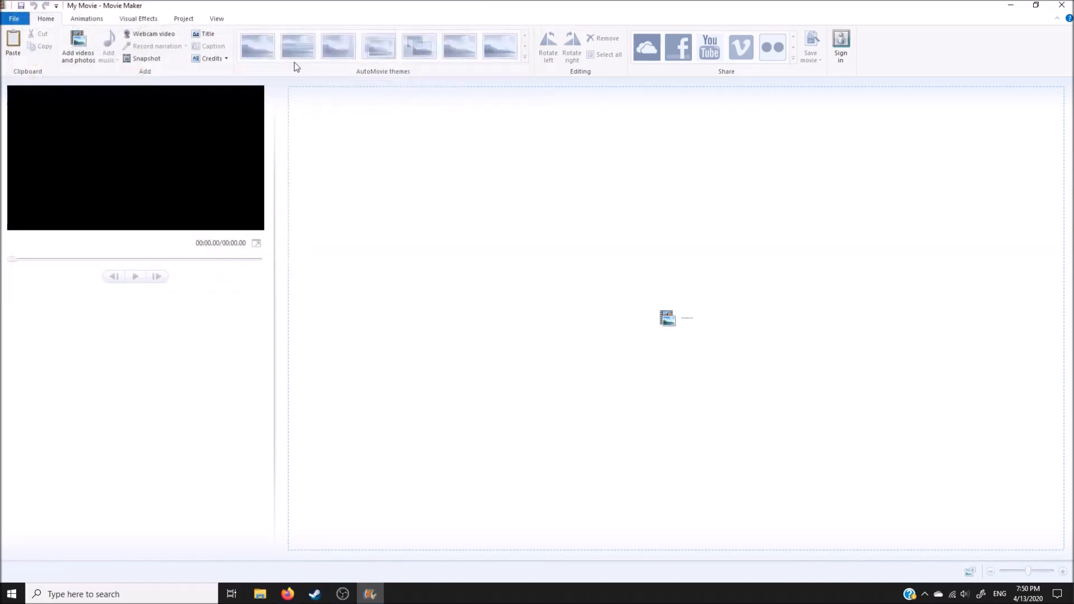
Step: Set the DYN image's duration to 65.00 seconds
click(254, 18)
click(223, 54)
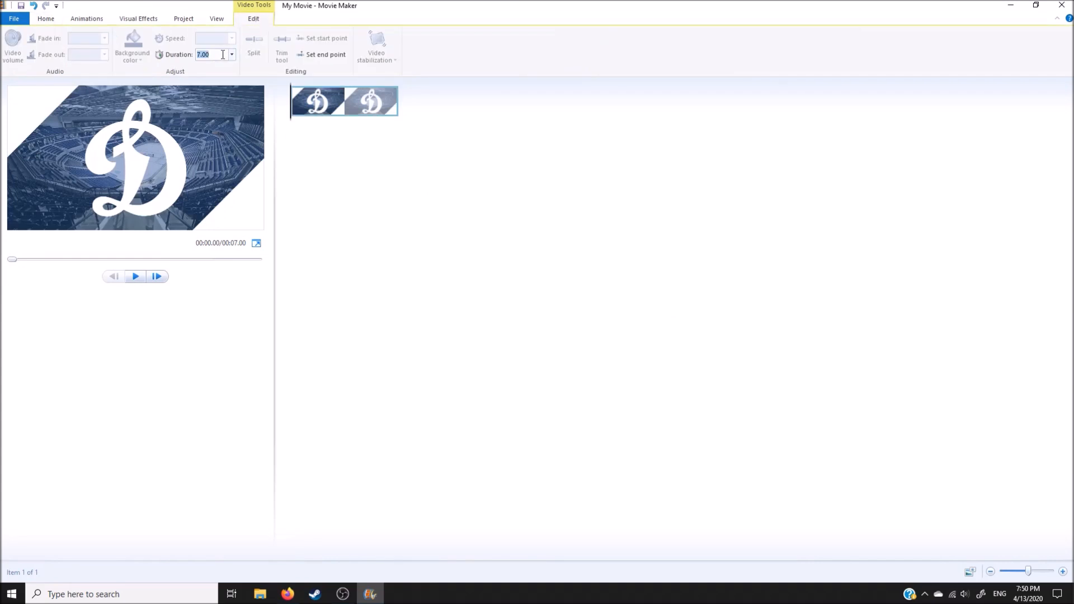
key(Return)
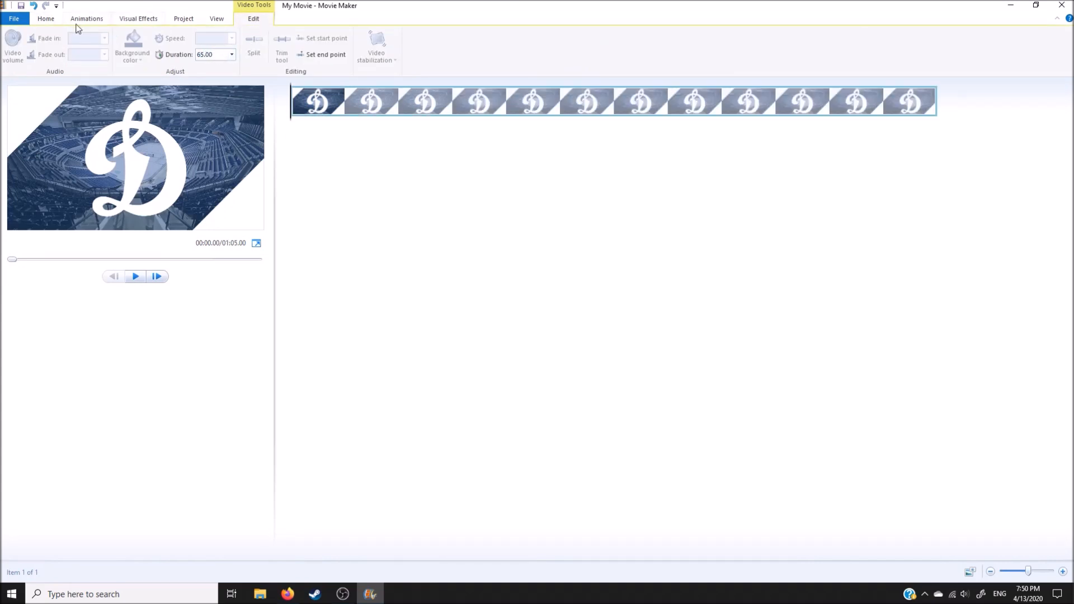
Step: Add the Full audio track from the DYN folder of 2019-20 KHL Goal Horns to the project as music
click(46, 19)
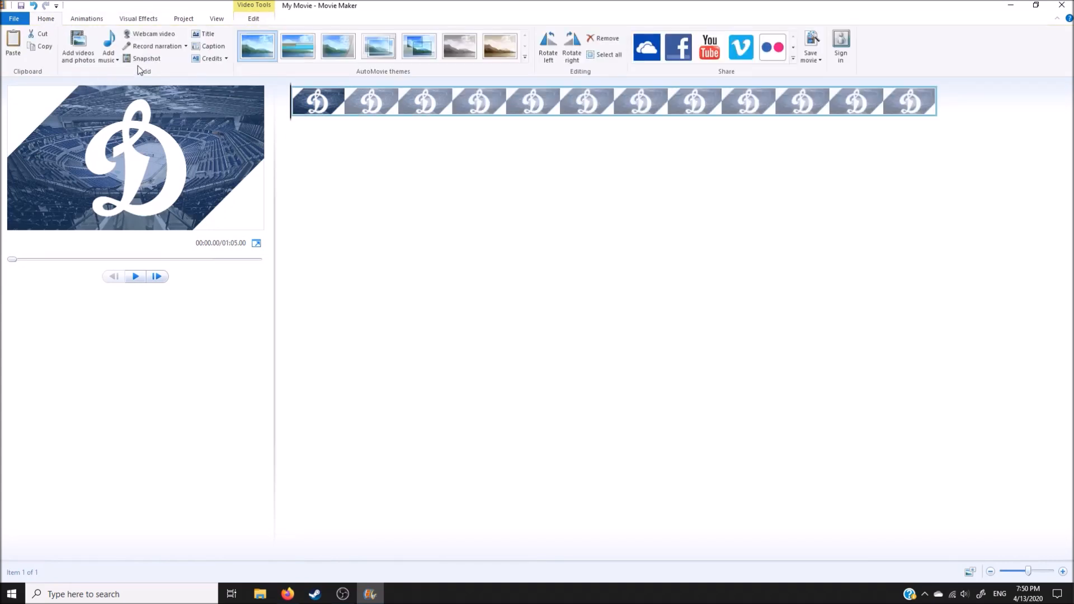
click(108, 56)
click(178, 148)
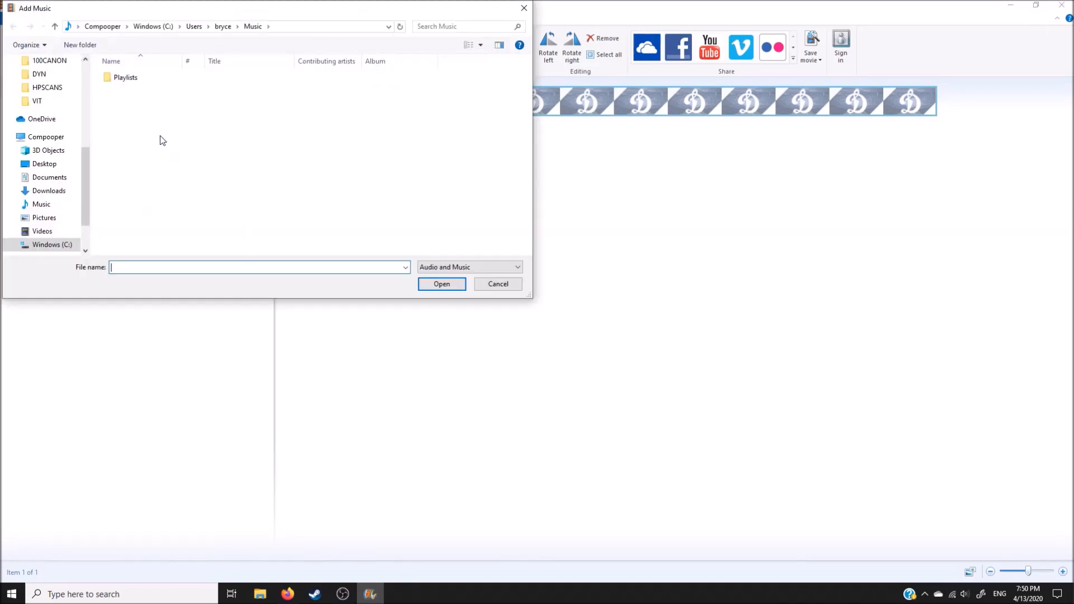
click(44, 164)
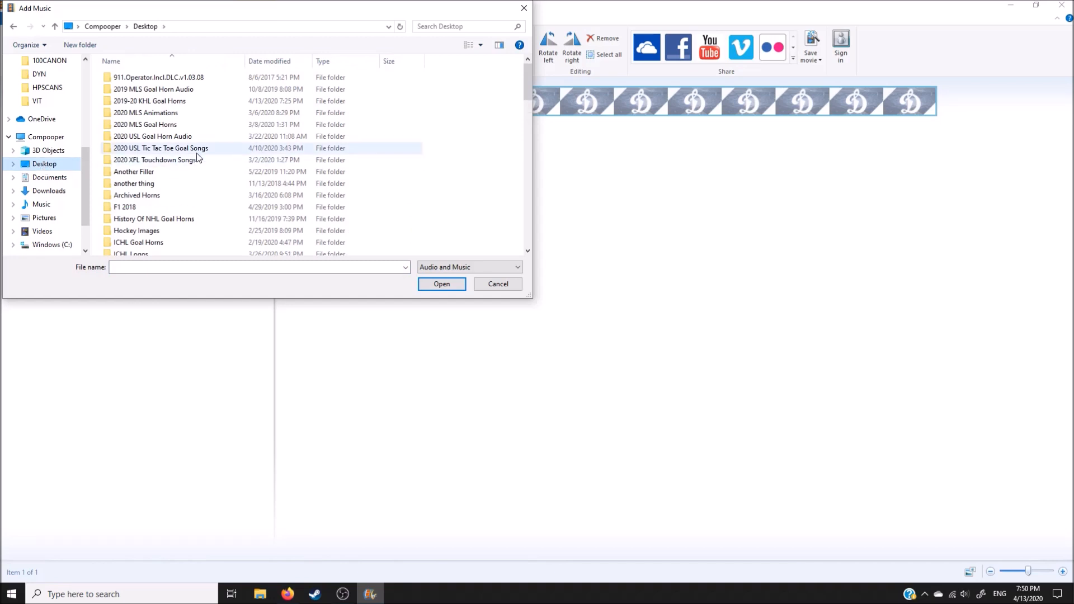
double_click(203, 100)
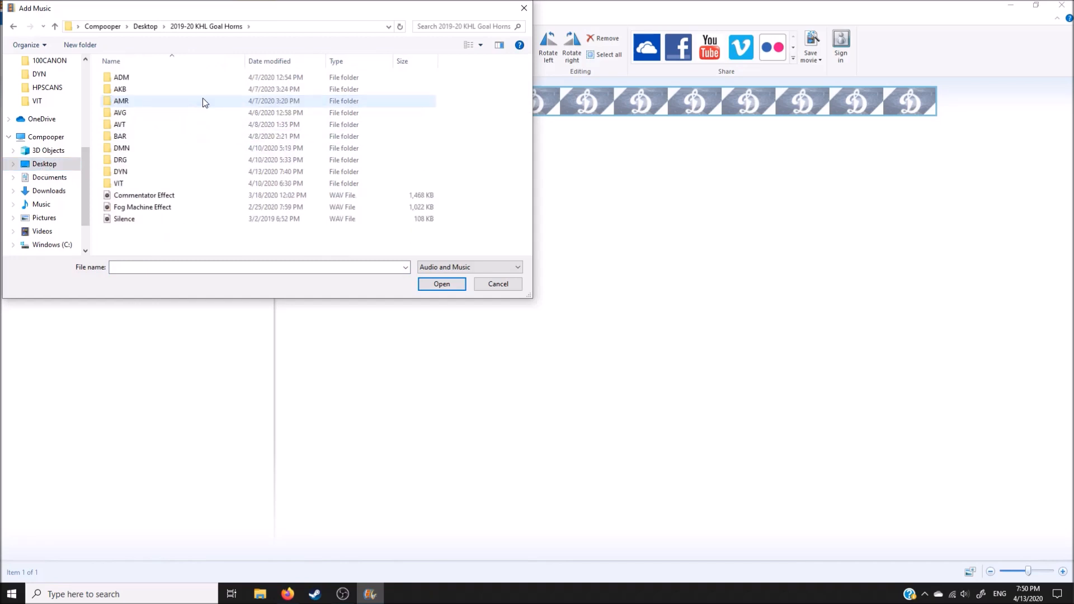
double_click(158, 171)
click(157, 91)
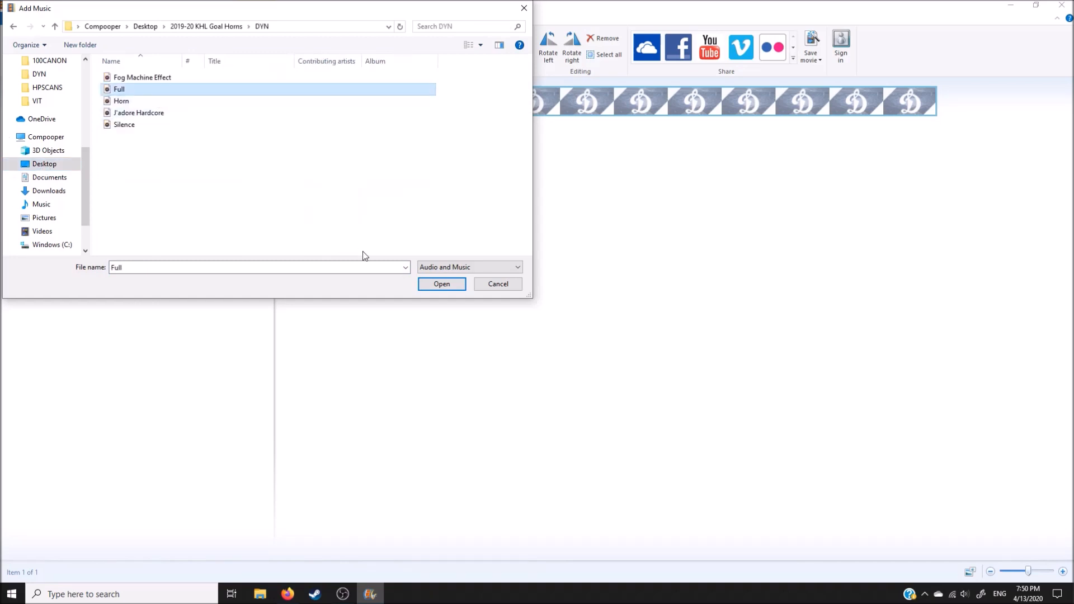
click(442, 284)
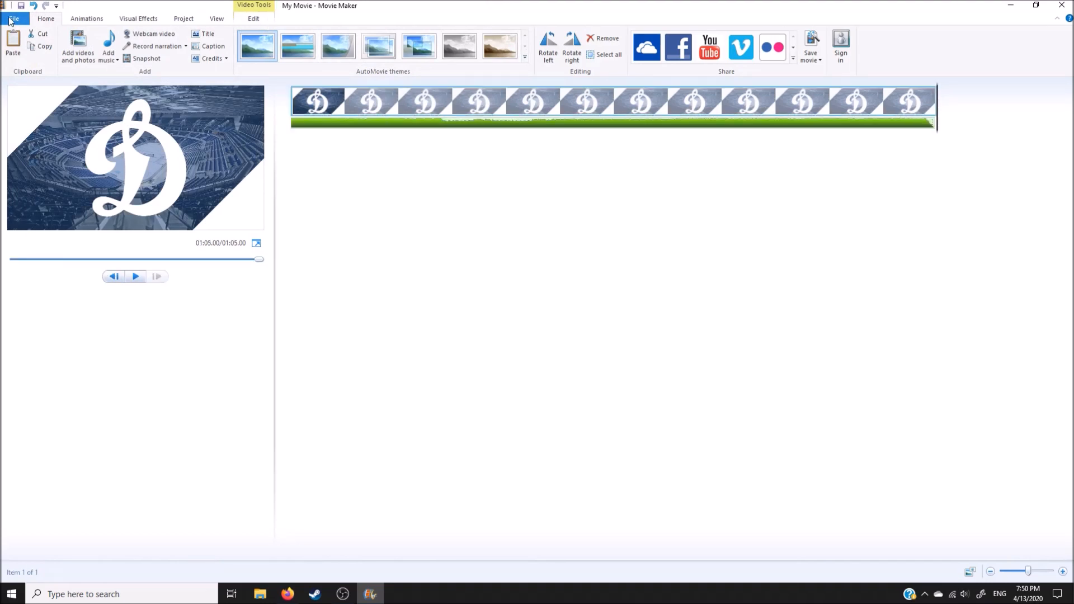
Step: Export the movie for high-definition display to the Videos folder as Dynamo Moscow 2019-20 Goal Horn
click(14, 19)
mouse_move(77, 167)
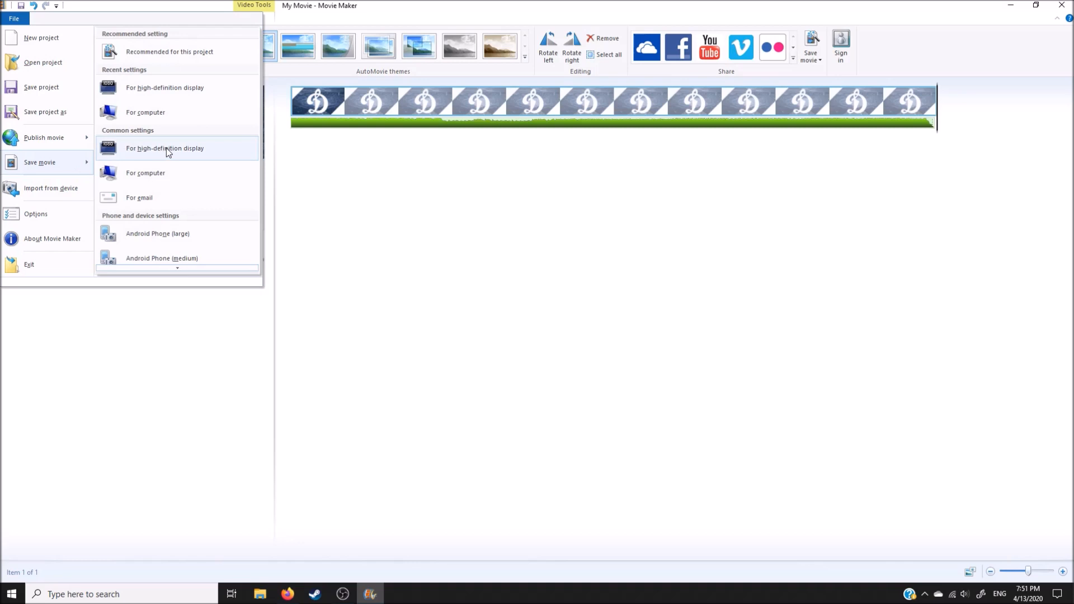
click(166, 148)
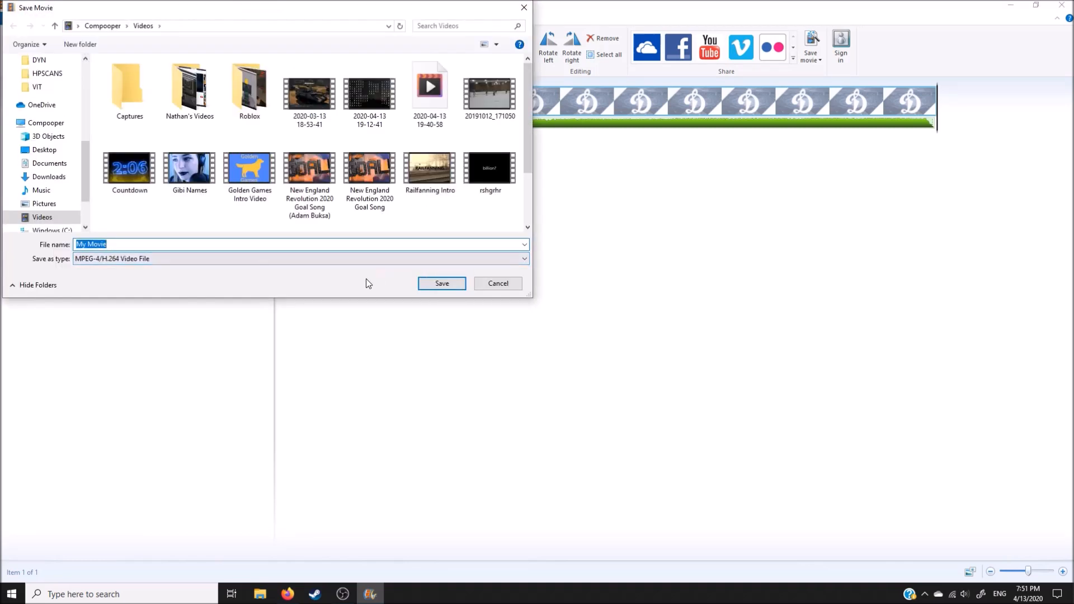
text(Dynamo)
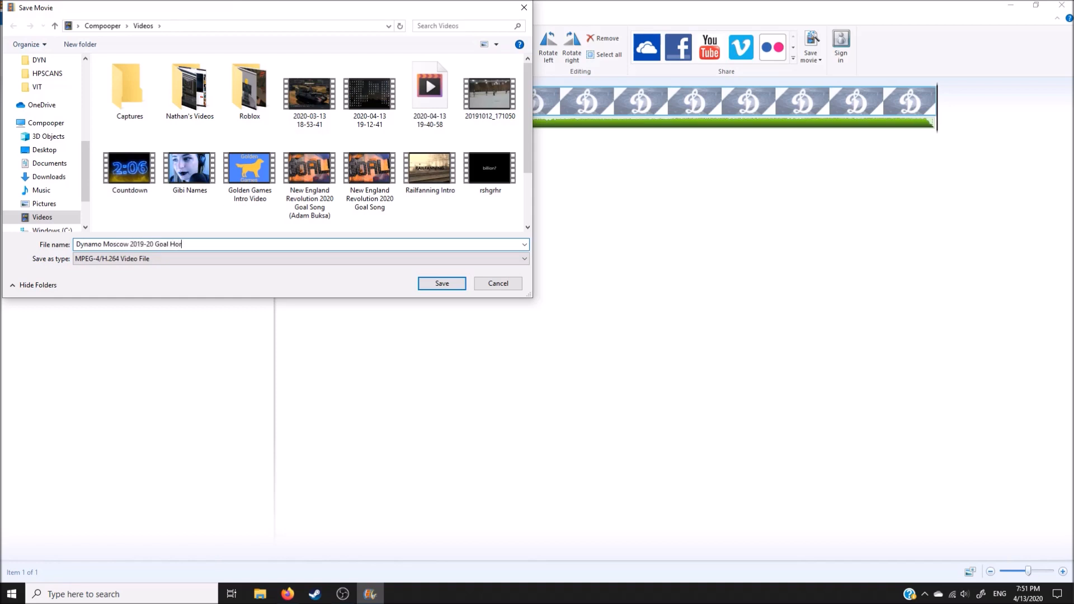
key(Return)
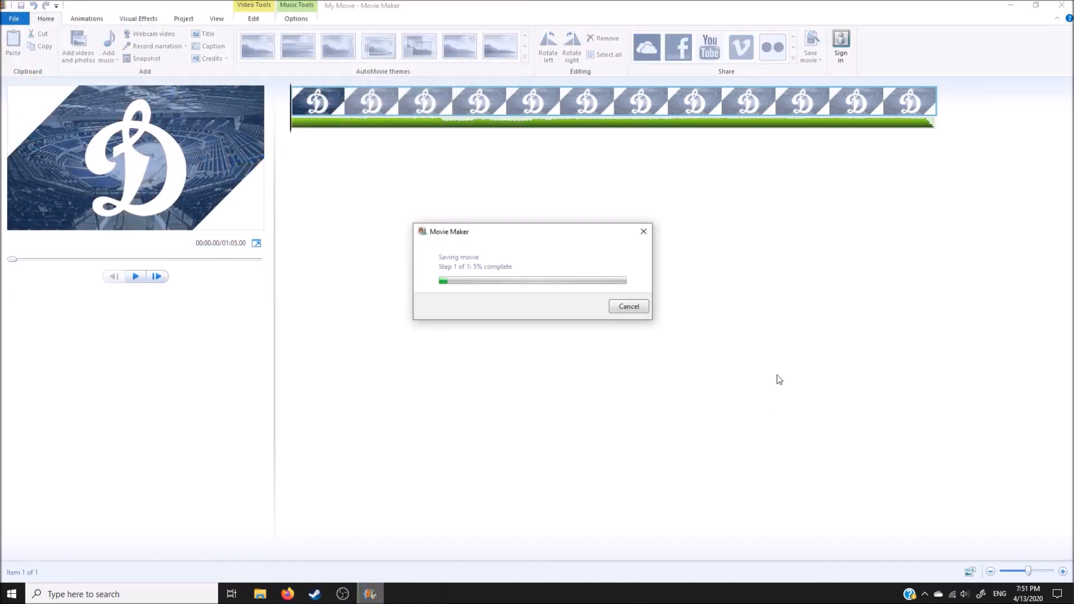
click(672, 235)
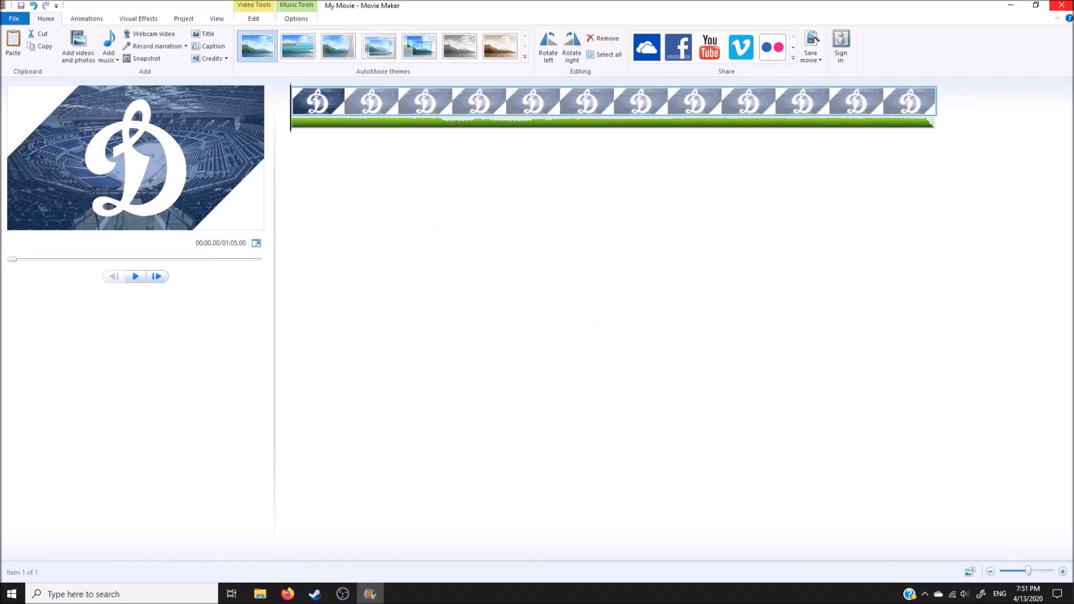
Step: Close Movie Maker without saving the project and delete the DYN image from the Videos folder
click(1062, 5)
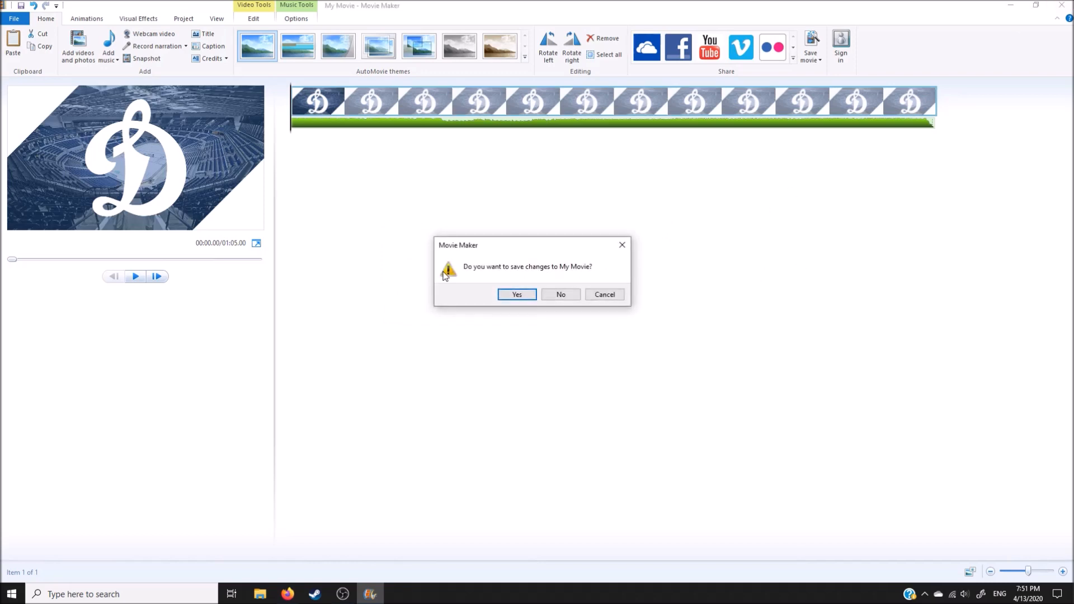
click(561, 295)
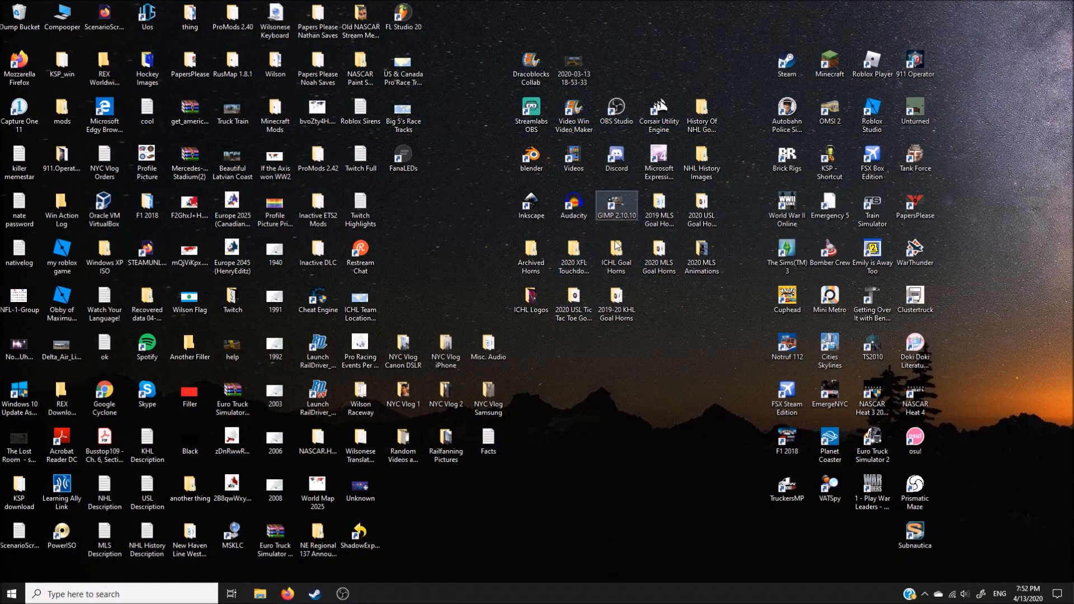
double_click(587, 154)
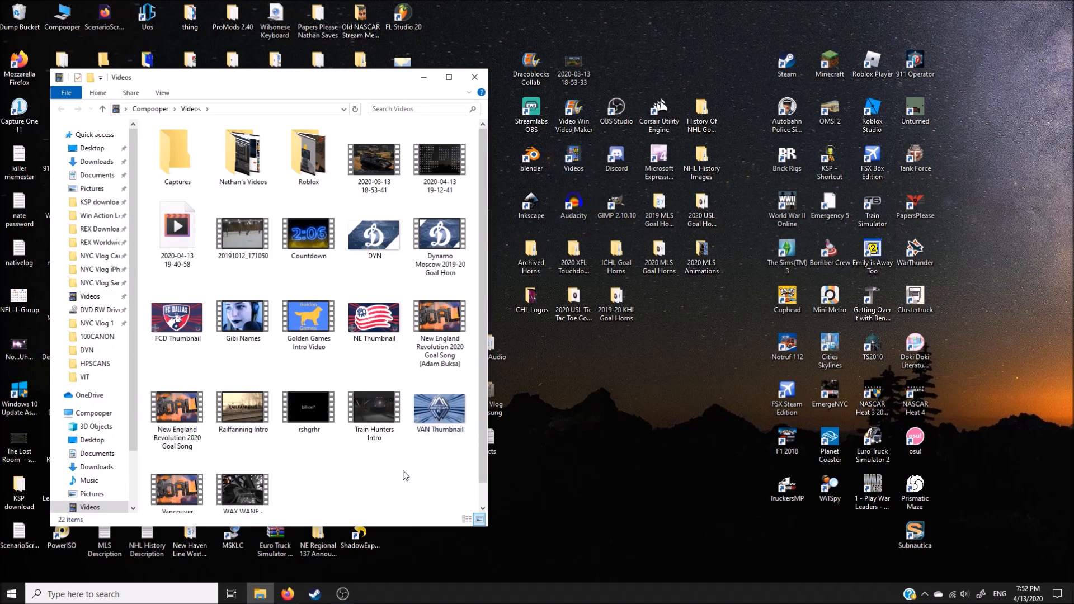
click(380, 242)
key(Delete)
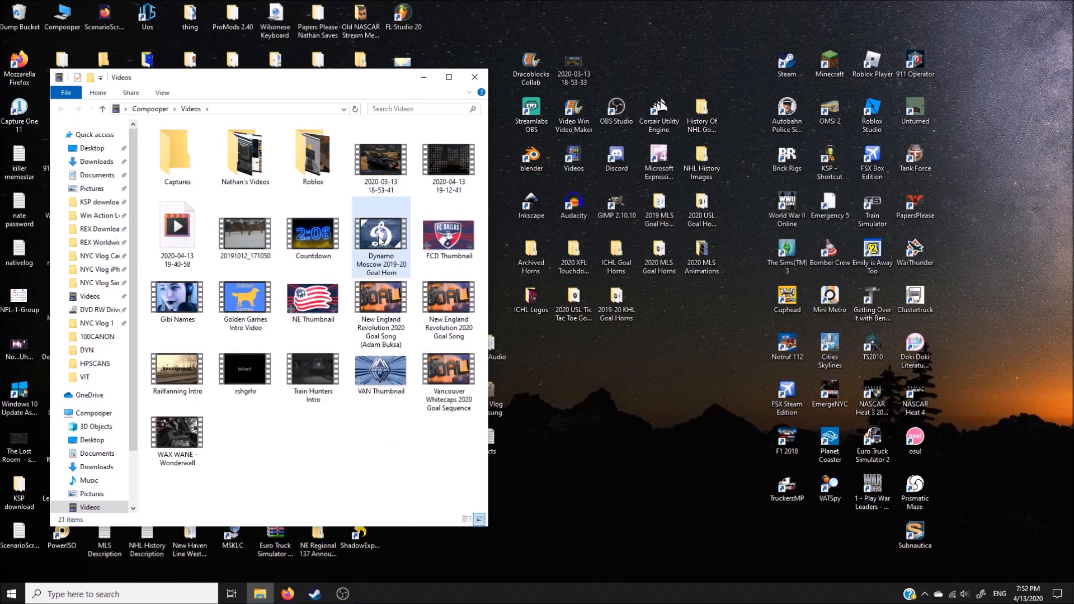
Step: Switch to Firefox and close the J'adore Hardcore, Igumnov goal and KHL YouTube pages
click(283, 597)
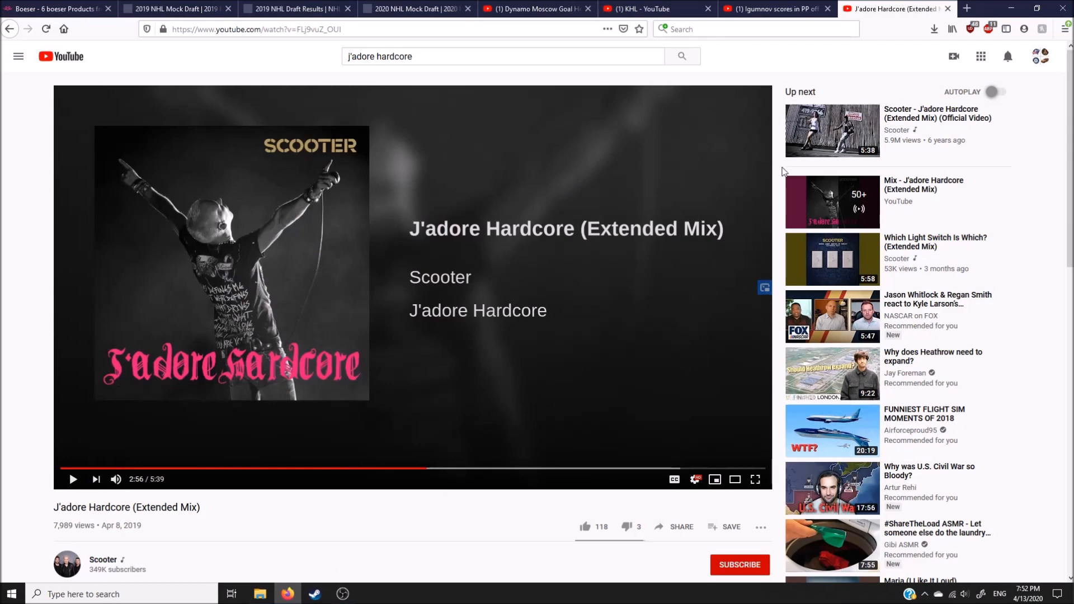
click(948, 8)
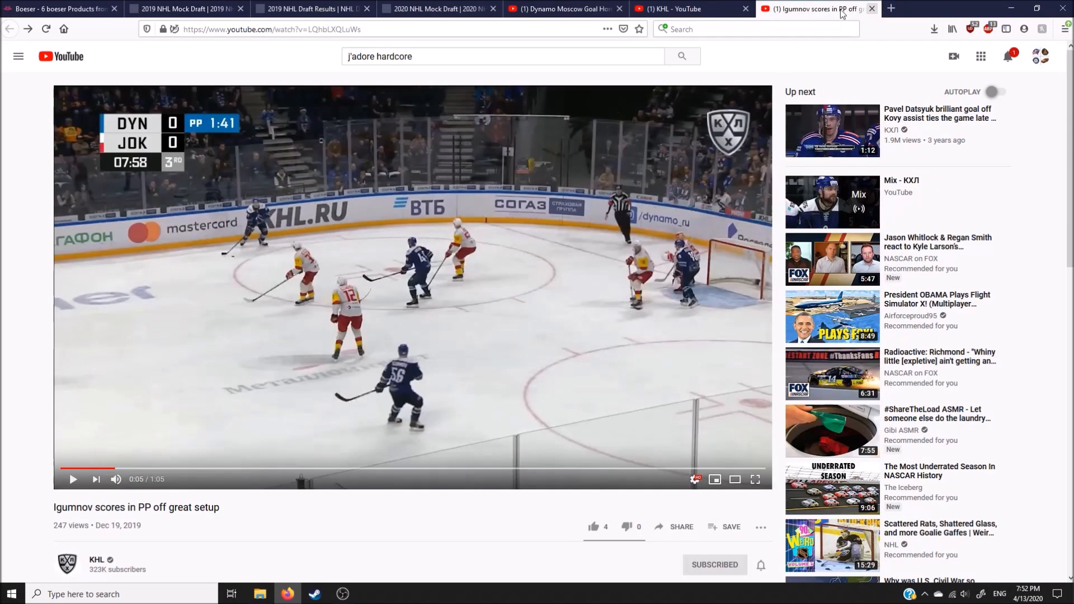
click(872, 8)
click(745, 8)
Step: Open YouTube's video upload page from the Dynamo Moscow Goal Horn page, and load translate.google.com in a new tab
click(963, 58)
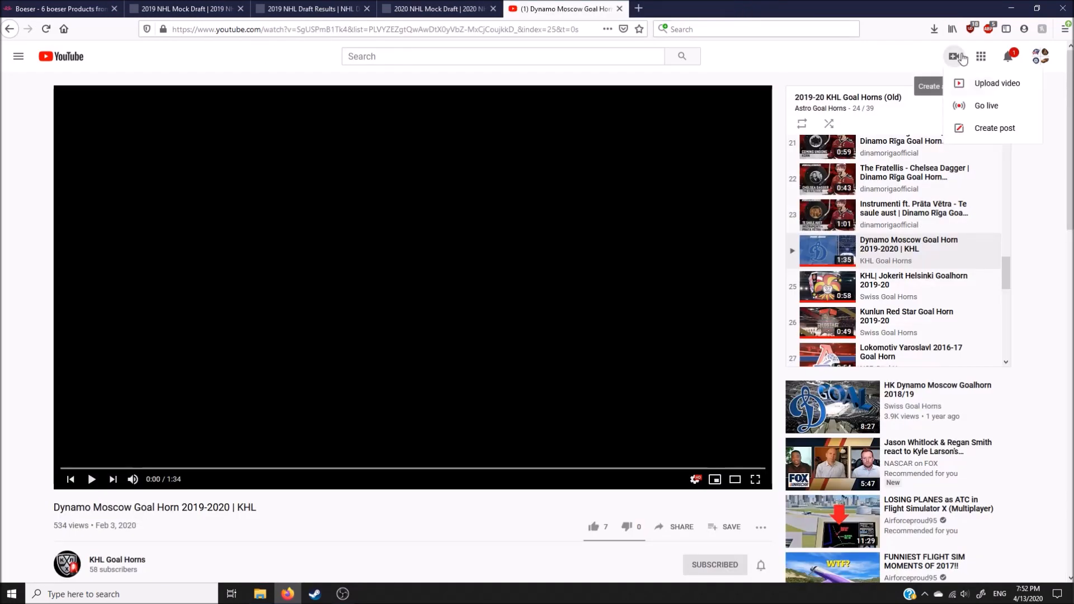
click(972, 88)
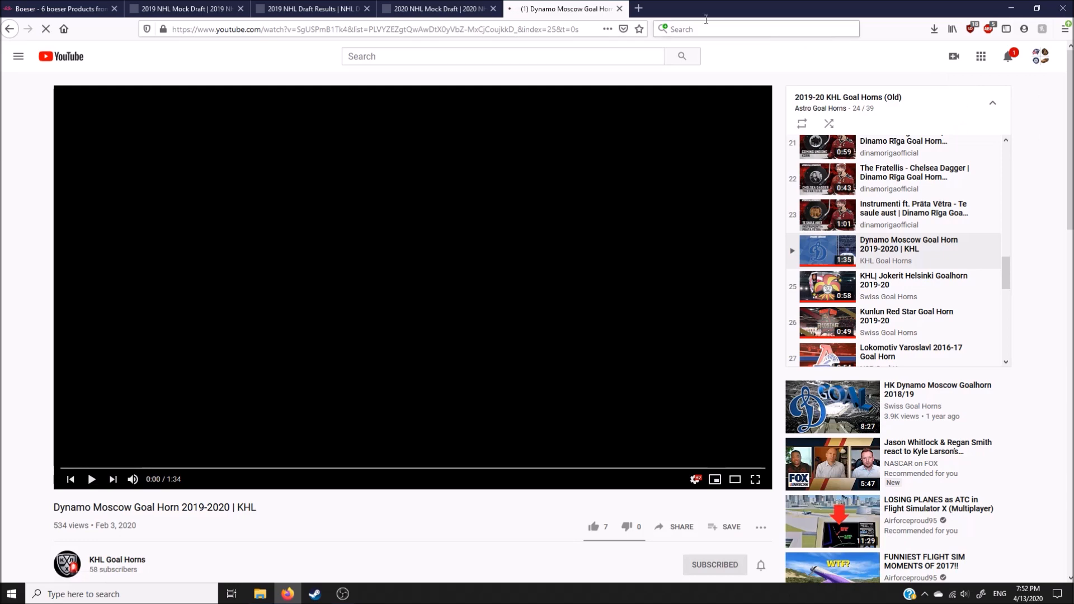
click(642, 9)
text(translate.google.com)
key(Return)
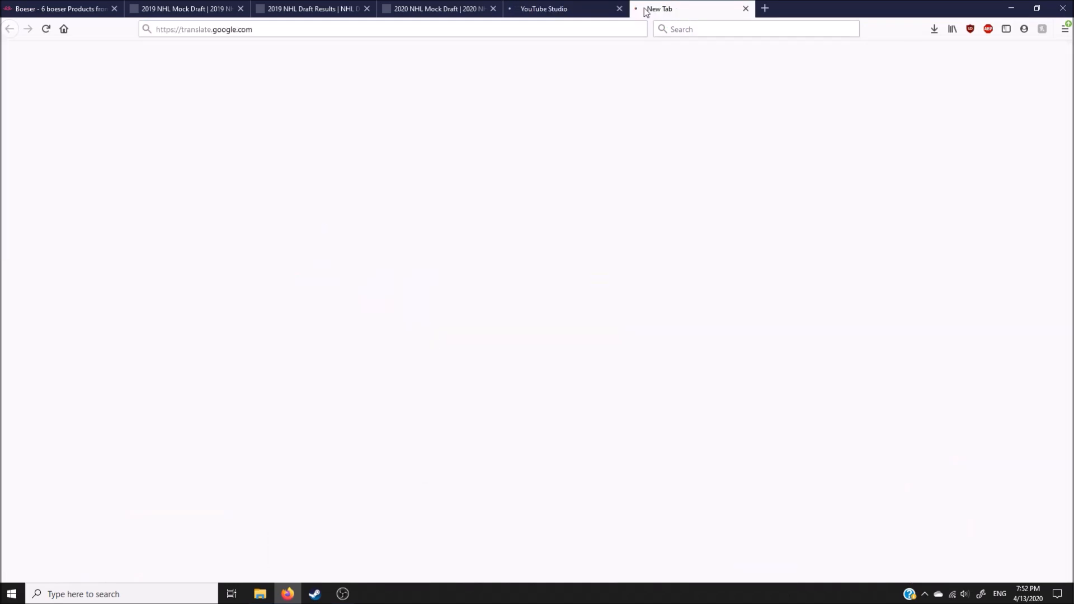
Step: Upload the Dynamo Moscow 2019-20 Goal Horn video from the Videos folder to YouTube Studio and close the folder window
click(555, 7)
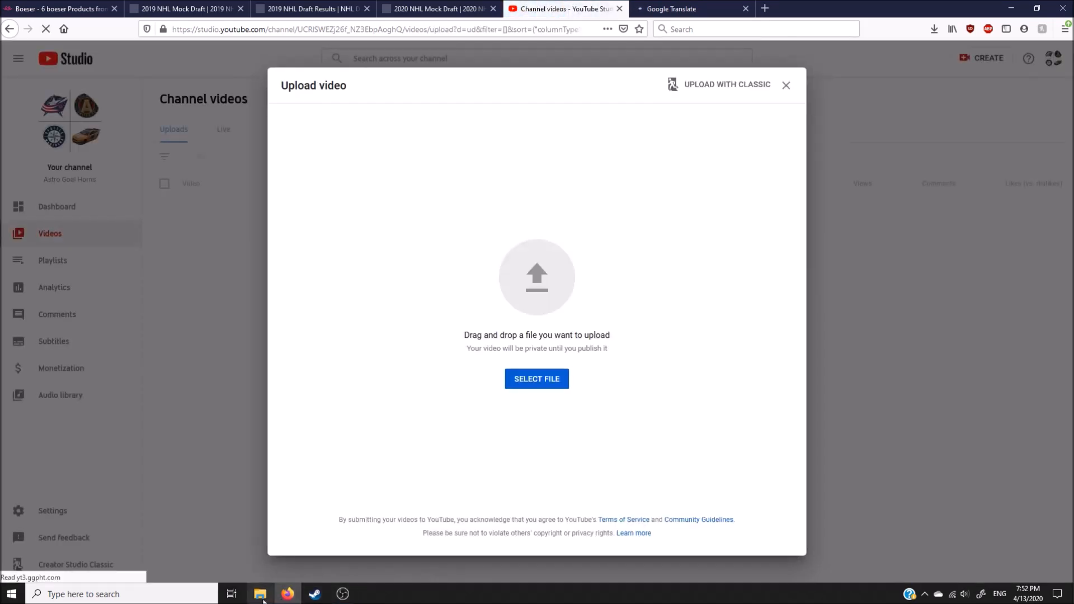
click(263, 600)
drag(385, 235, 547, 265)
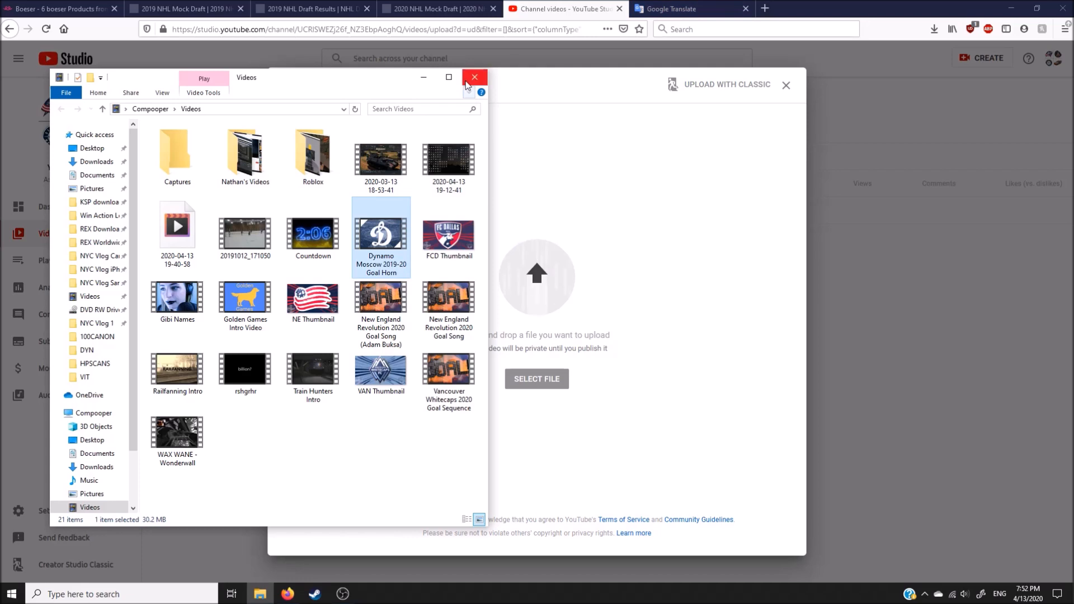
click(474, 78)
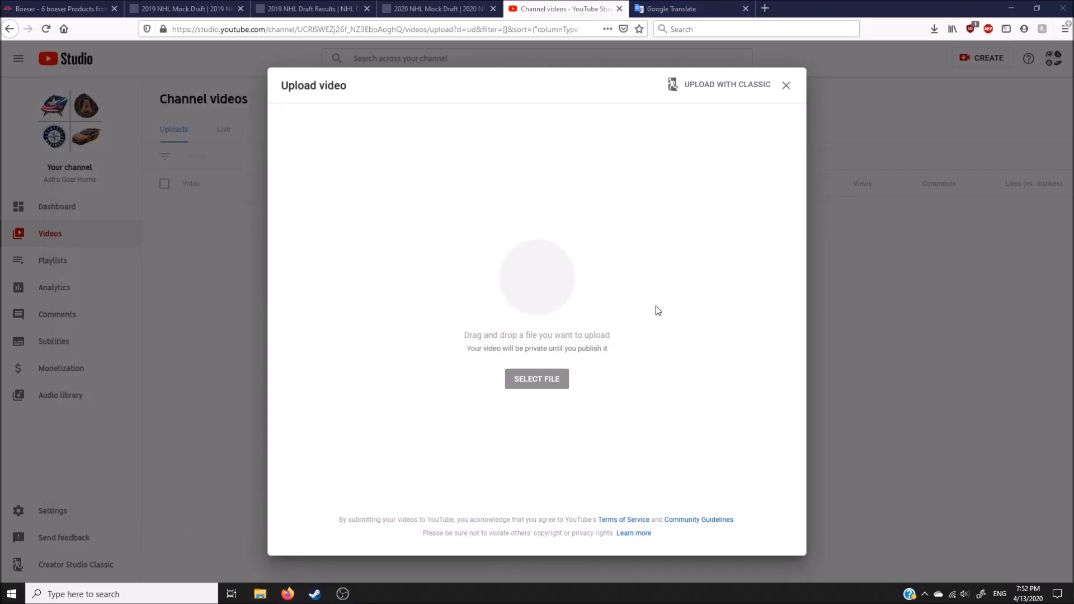
Step: Copy the entire text of the KHL Description file on the desktop and close the file
click(1011, 8)
double_click(147, 445)
key(ctrl+a)
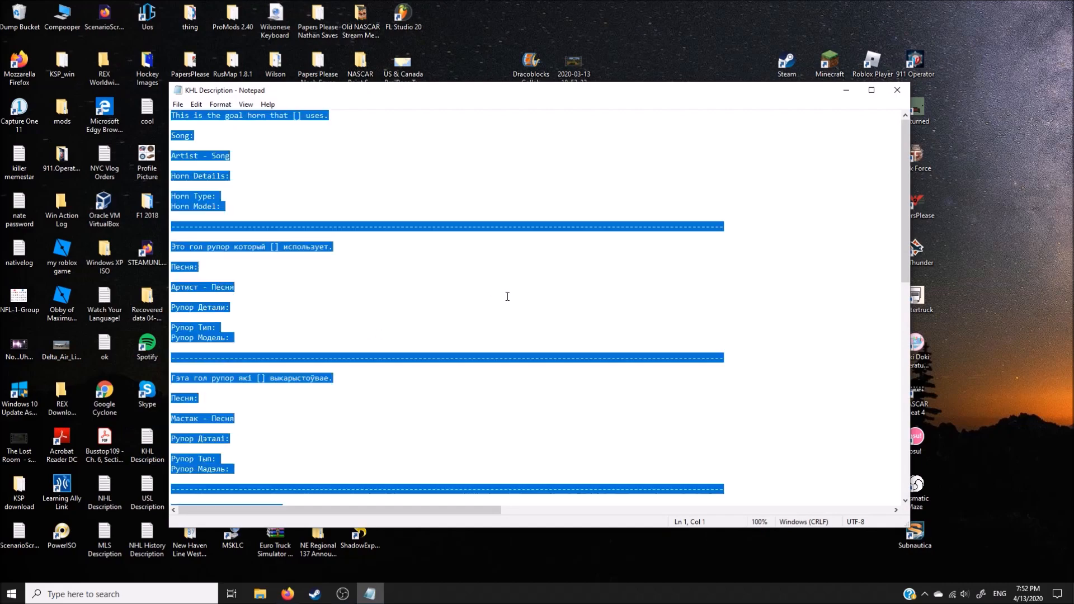
key(ctrl+c)
click(898, 90)
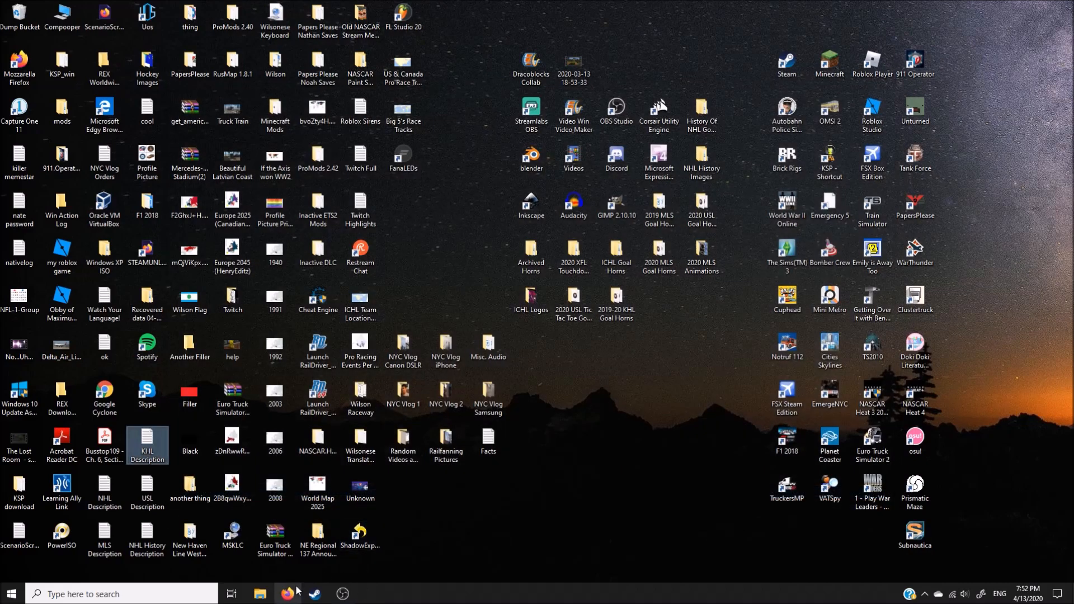
Step: Back in Firefox, correct the uploaded video's title to "Dynamo Moscow 2019-20 Goal Horn |"
click(288, 594)
click(390, 192)
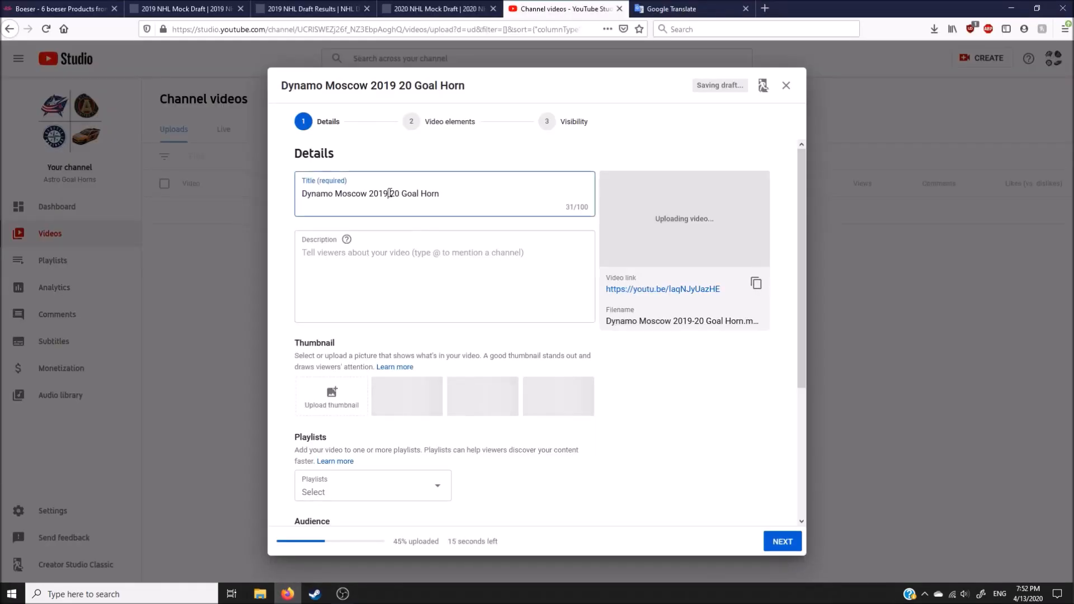
key(BackSpace)
text(-)
key(BackSpace)
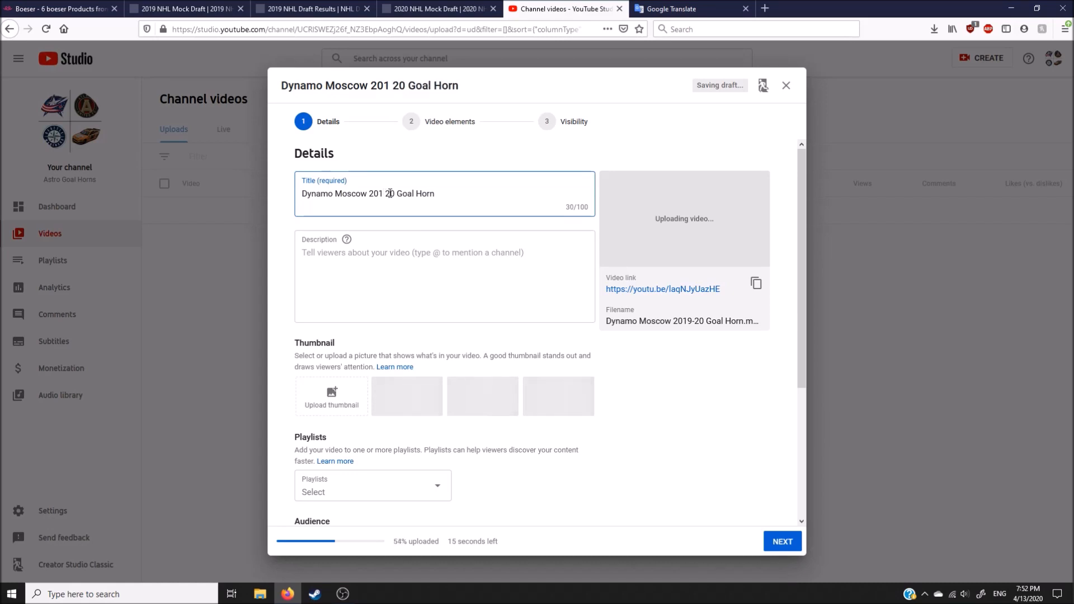
text(9)
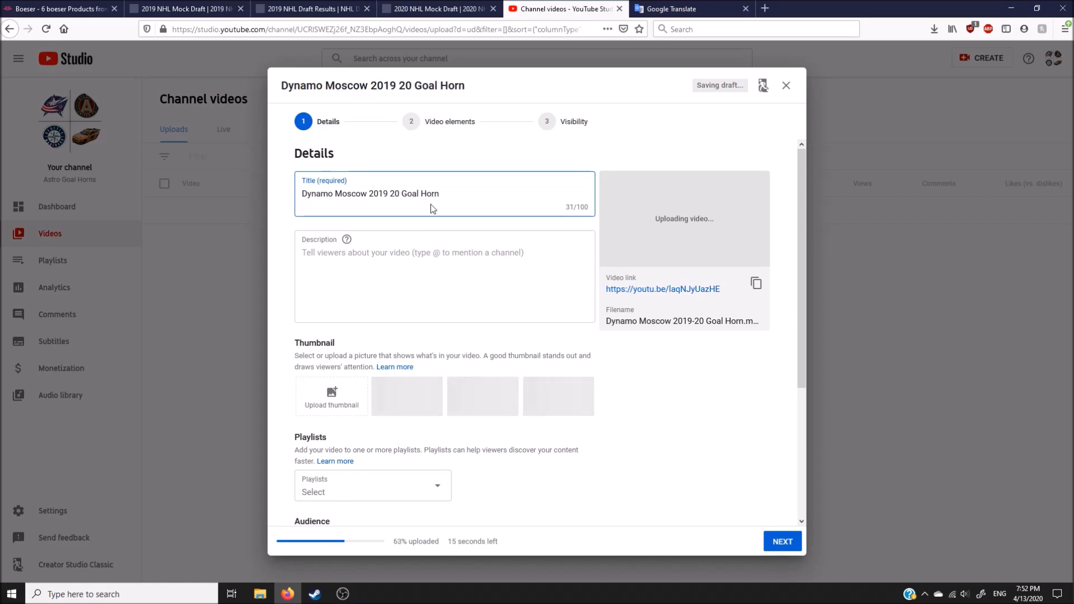
key(Delete)
text(-)
click(485, 199)
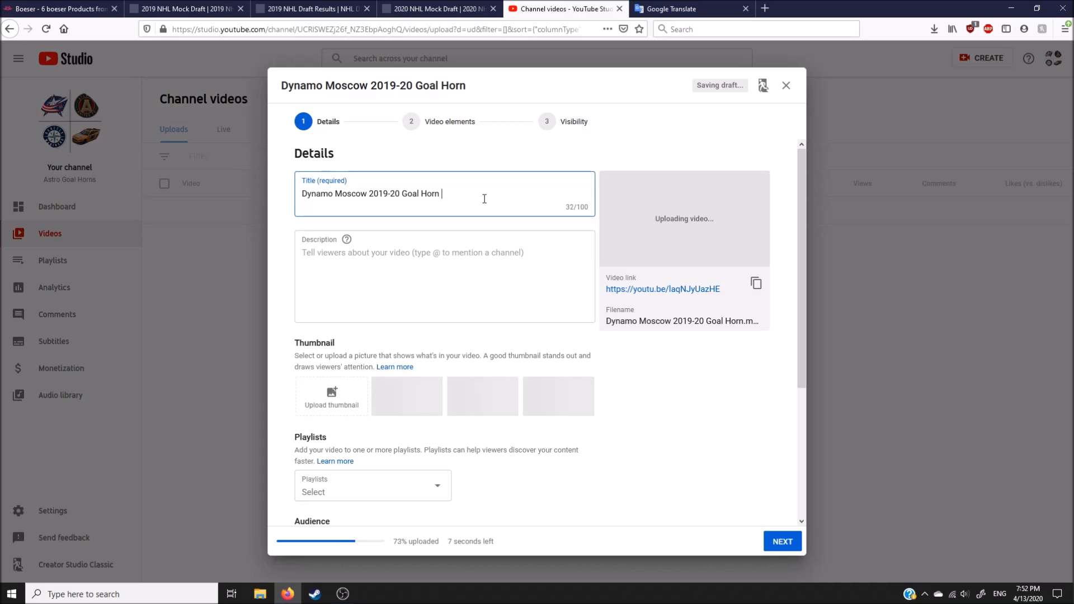
Step: Paste the KHL template into the video description and delete the sections between the Russian text and the copyright disclaimer
click(484, 273)
key(ctrl+v)
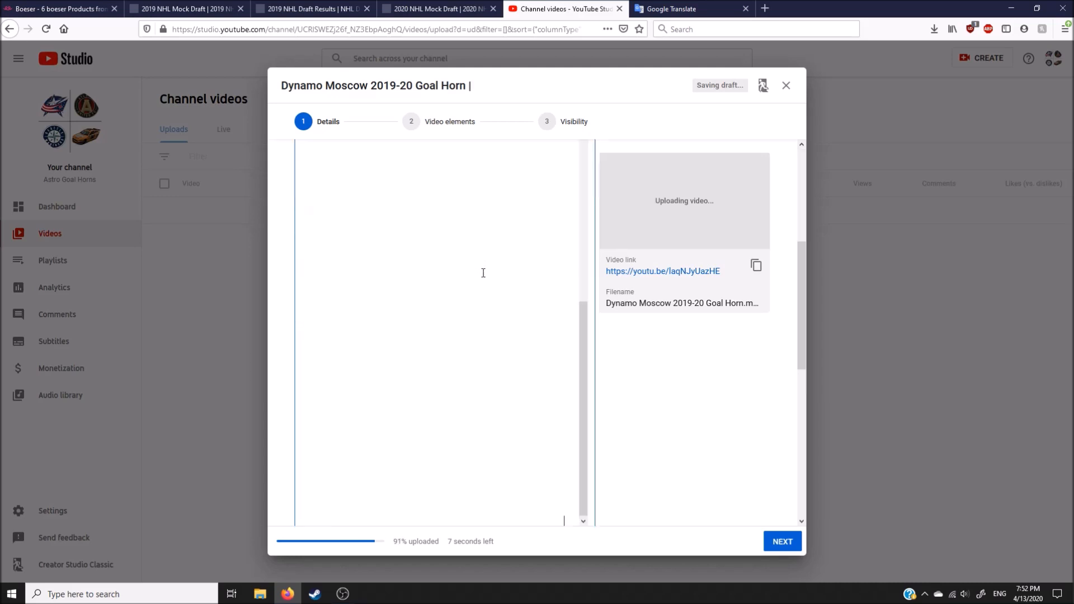
drag(306, 443, 301, 386)
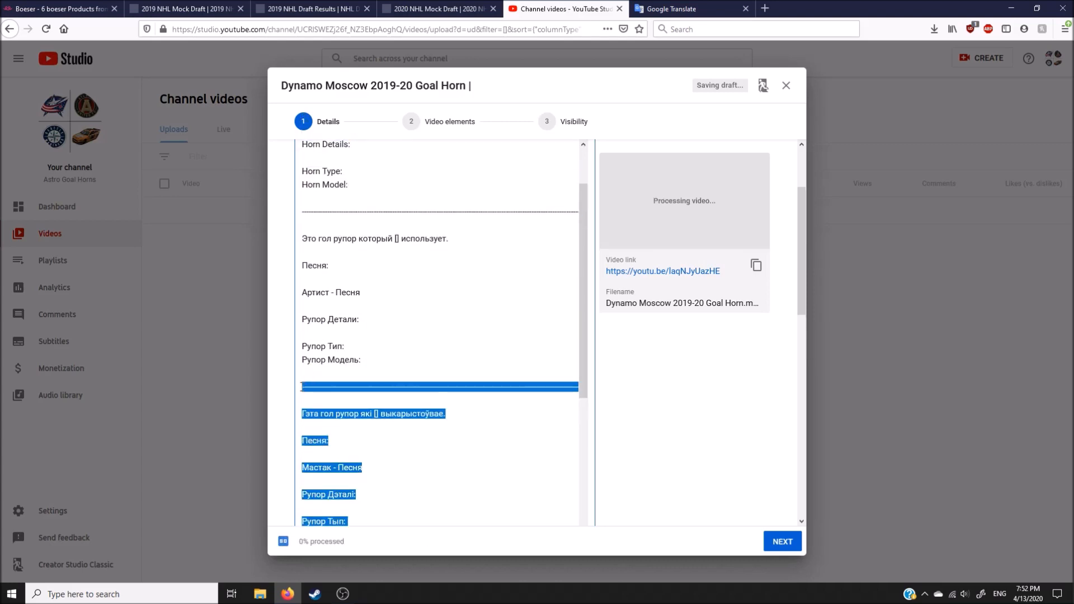
key(BackSpace)
key(BackSpace)
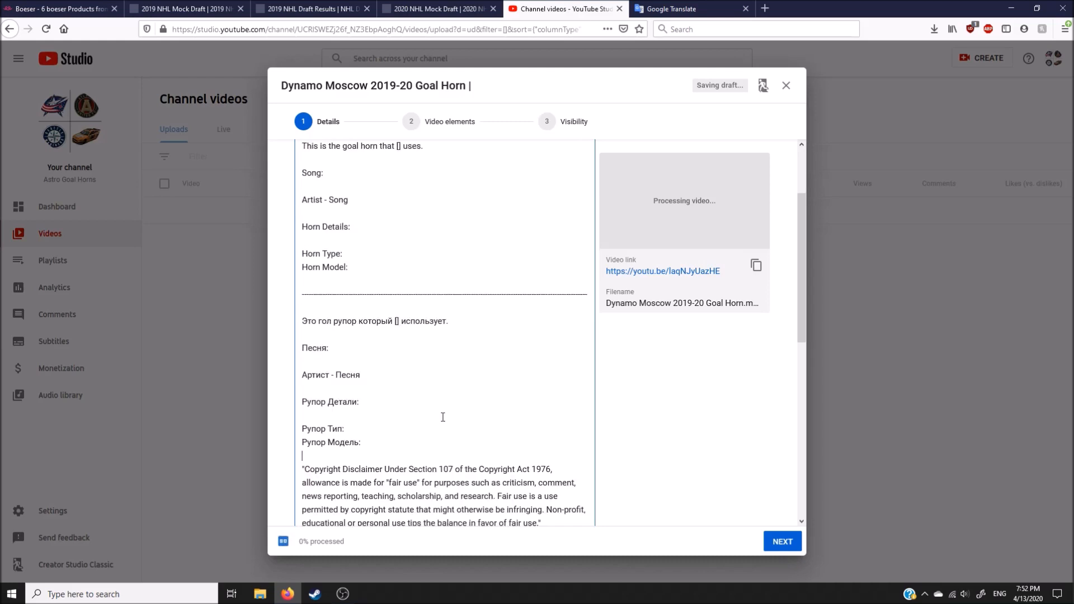
click(690, 434)
scroll(577, 400, down, 3)
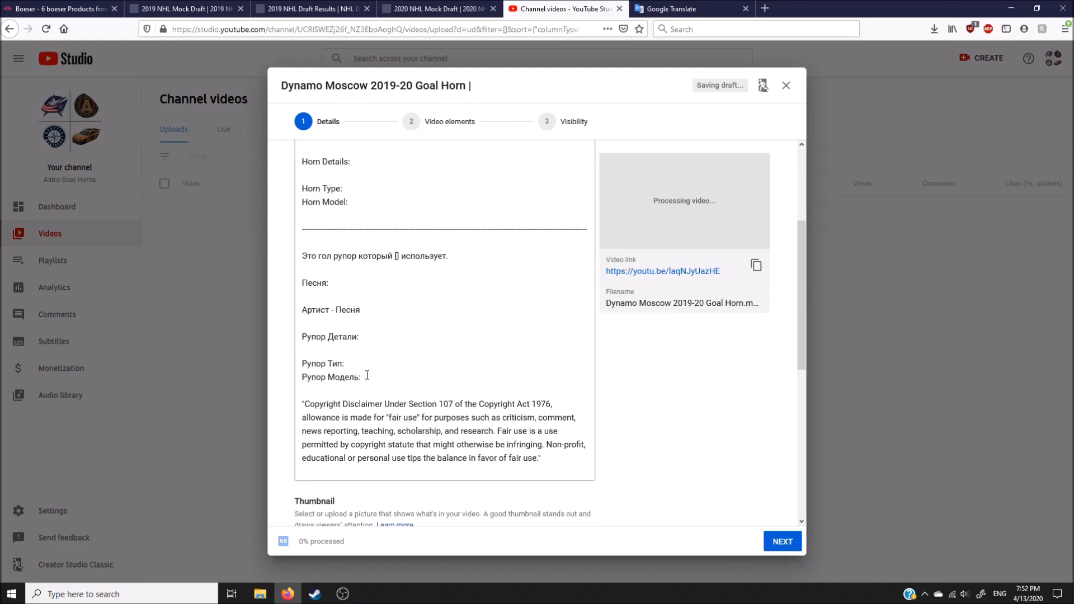
scroll(576, 400, up, 3)
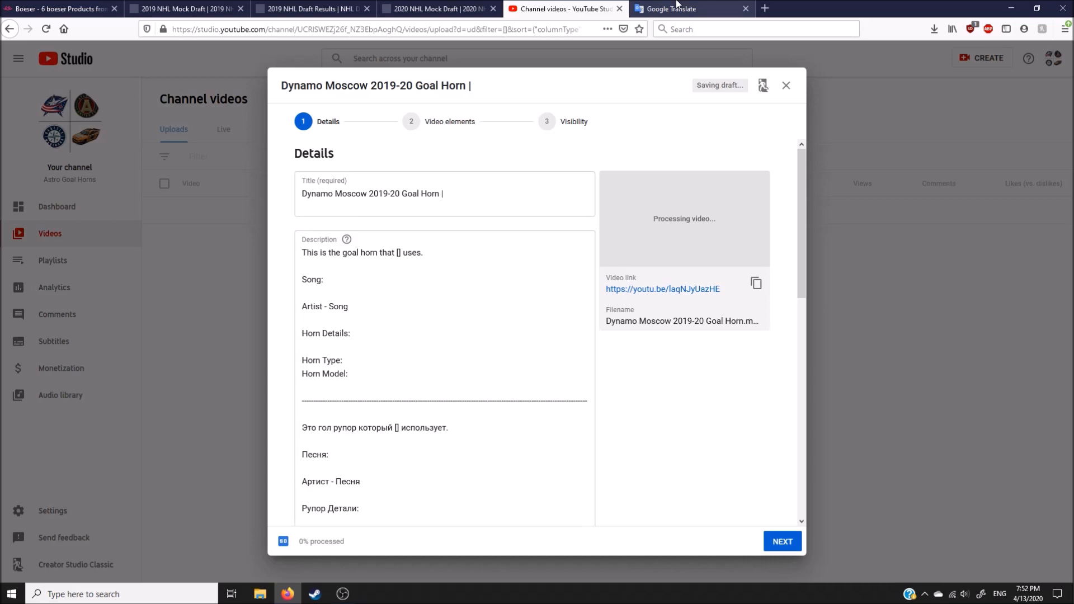
Step: In Google Translate, choose Russian as the source language and swap the translation direction, then return to the YouTube Studio upload
click(488, 193)
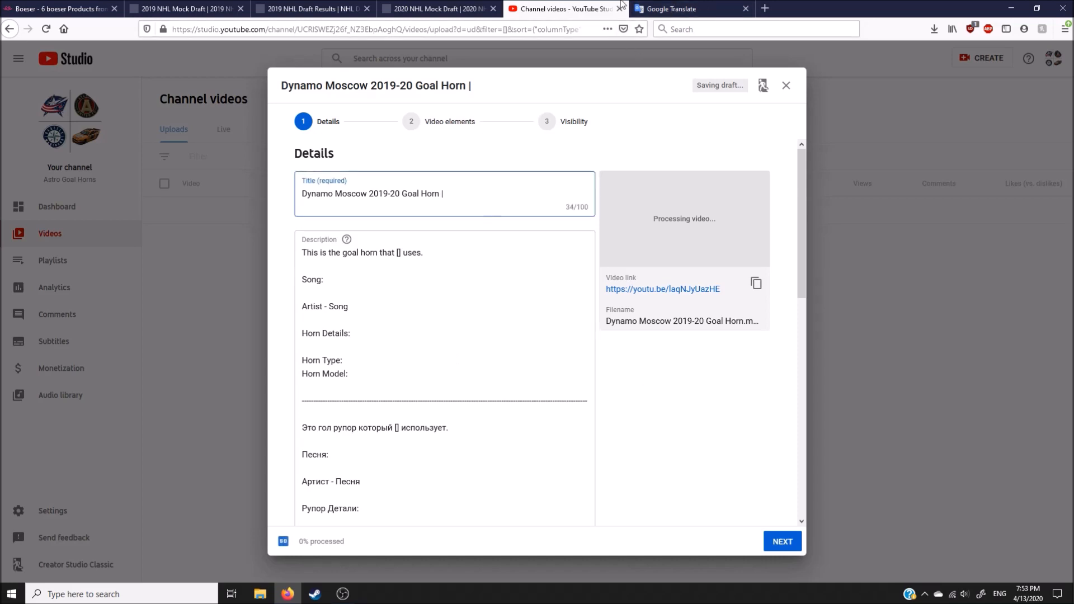
click(655, 4)
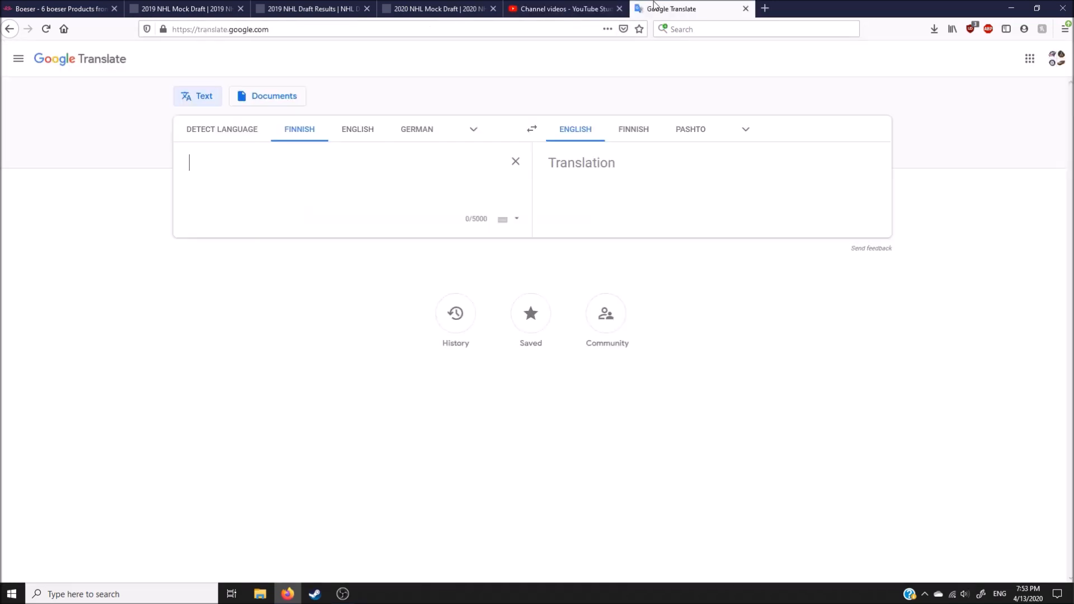
click(473, 129)
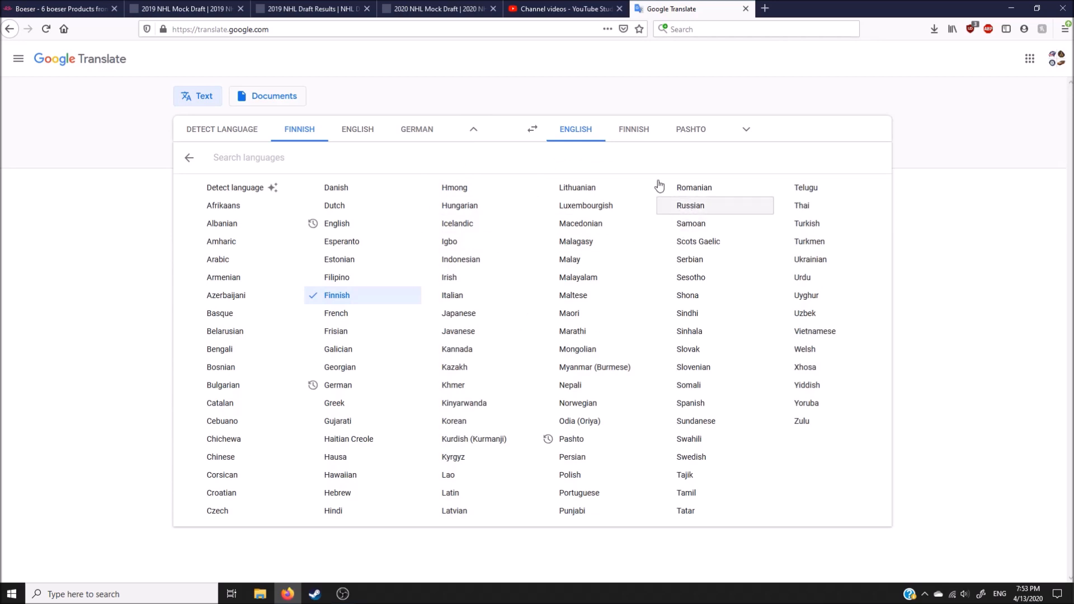
click(691, 205)
click(533, 130)
click(561, 8)
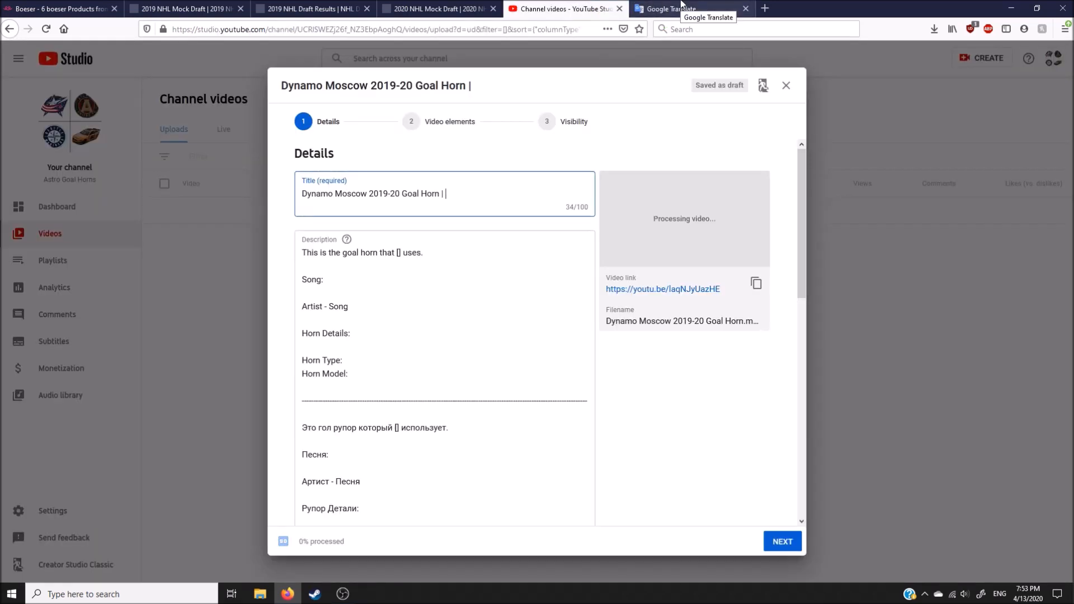
Step: With English keyboard input, search Google for "dynamo moscow" in a new browser tab and open the HC Dynamo Moscow Wikipedia article
click(1000, 593)
click(991, 327)
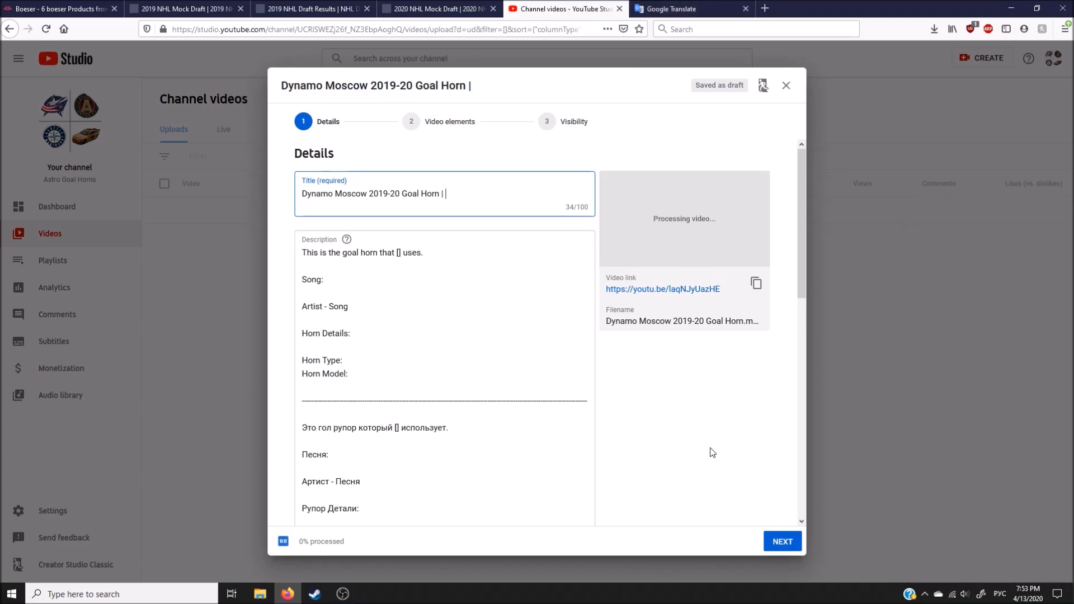
click(765, 8)
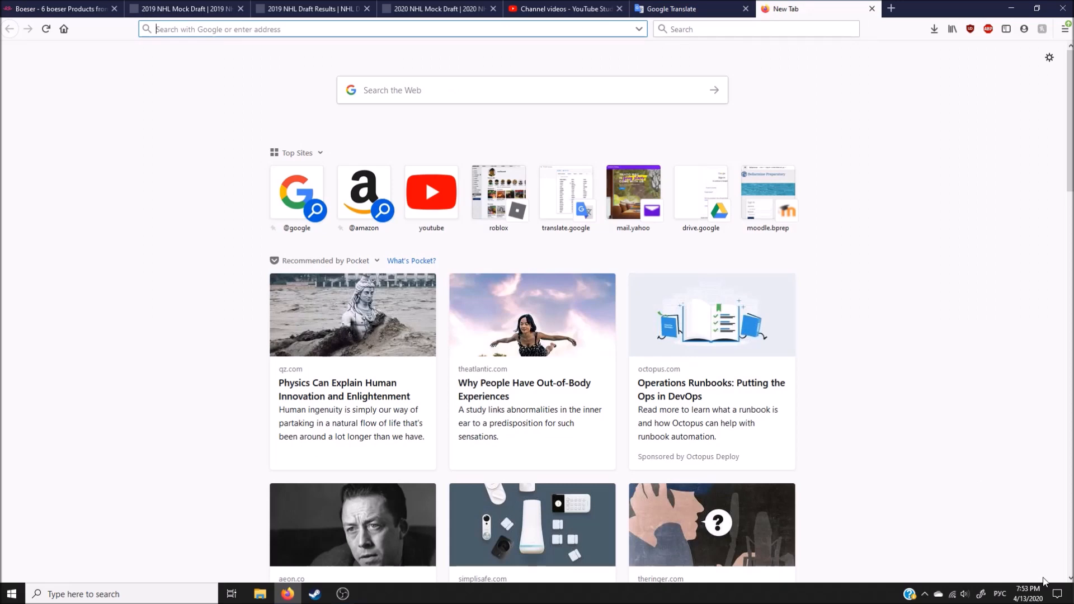
click(1000, 594)
click(998, 220)
text(google.com/)
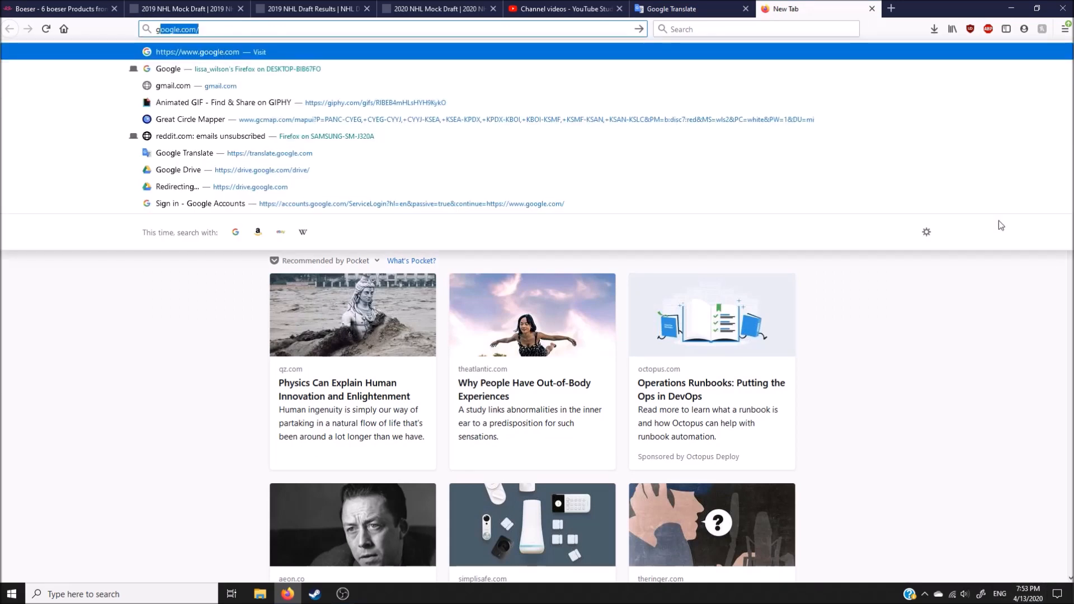
key(Return)
text(dyna)
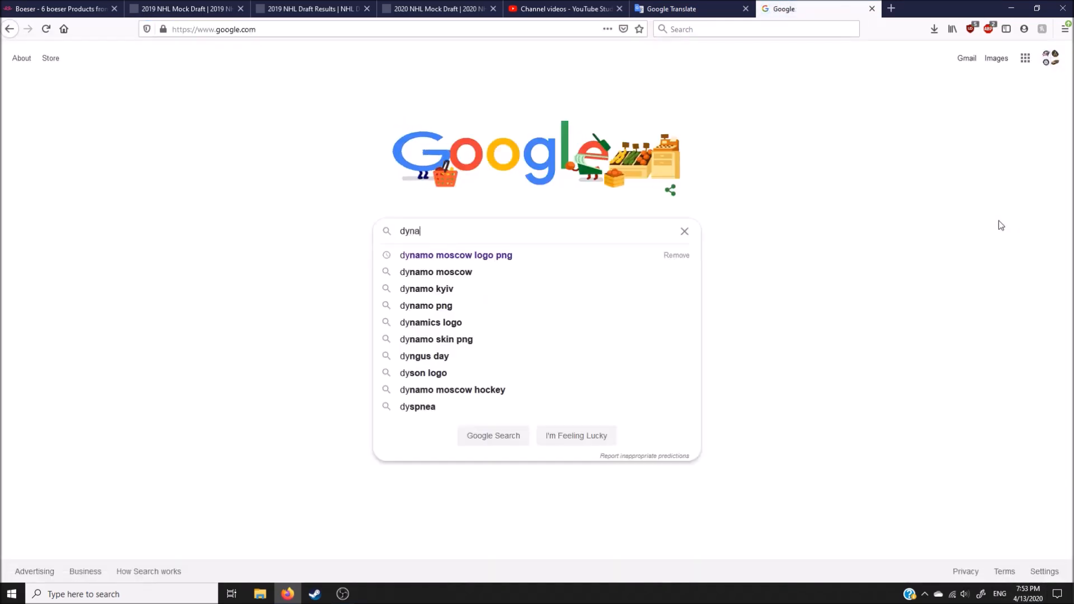
text(mo)
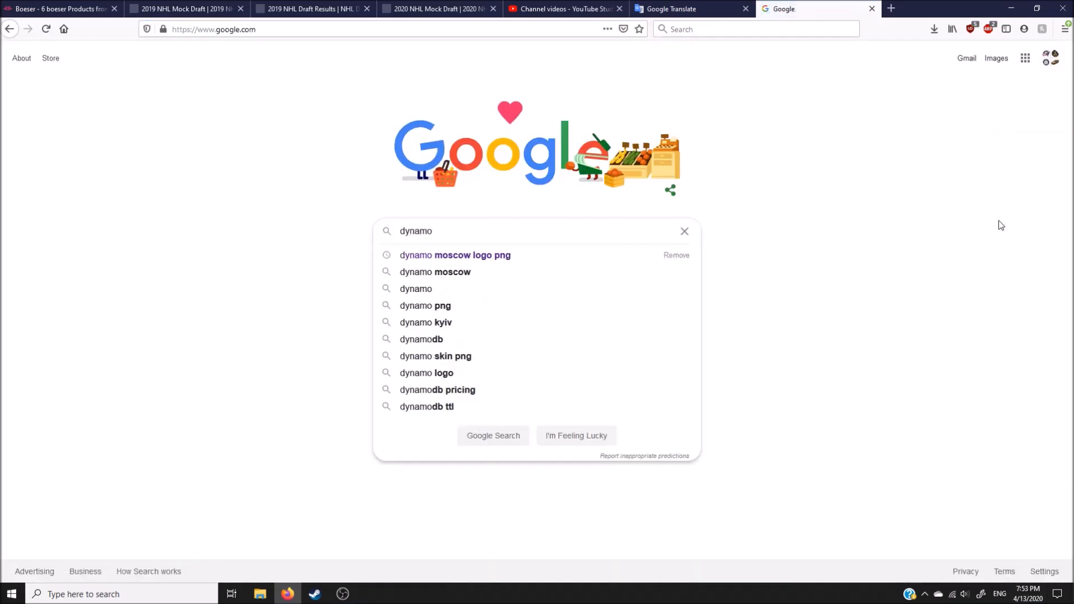
click(498, 273)
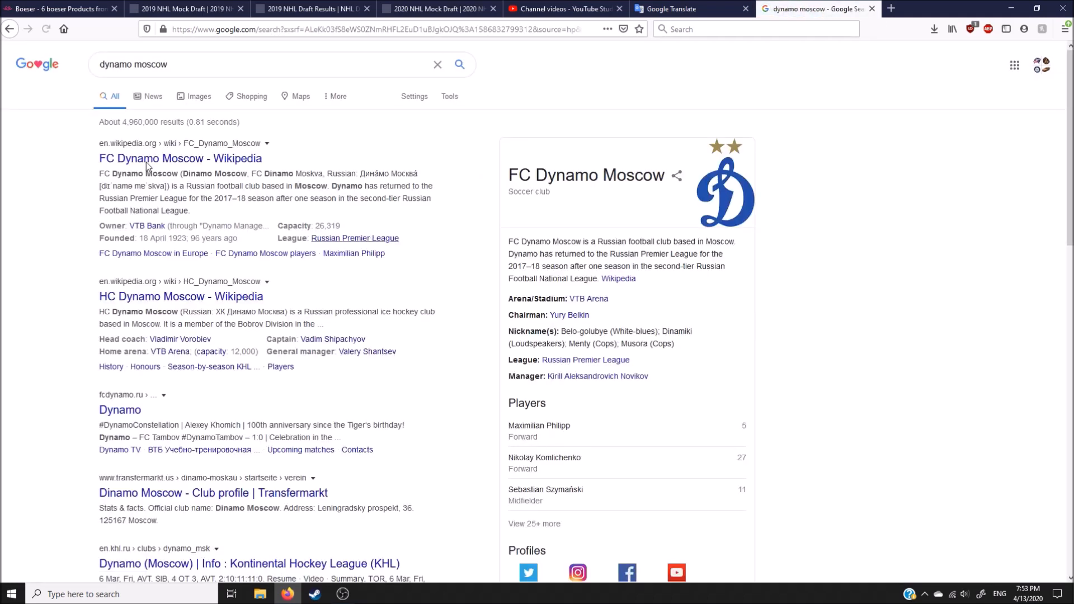
click(191, 297)
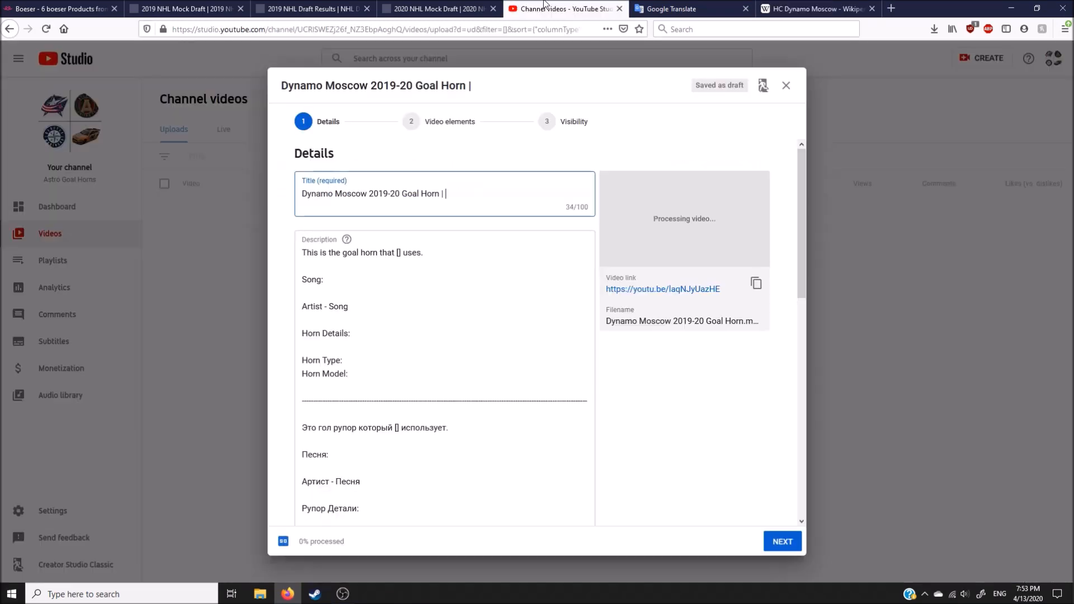
Step: Back in YouTube Studio, set the keyboard input to Russian and append "Динамо Москва" to the video title
click(560, 8)
click(1000, 596)
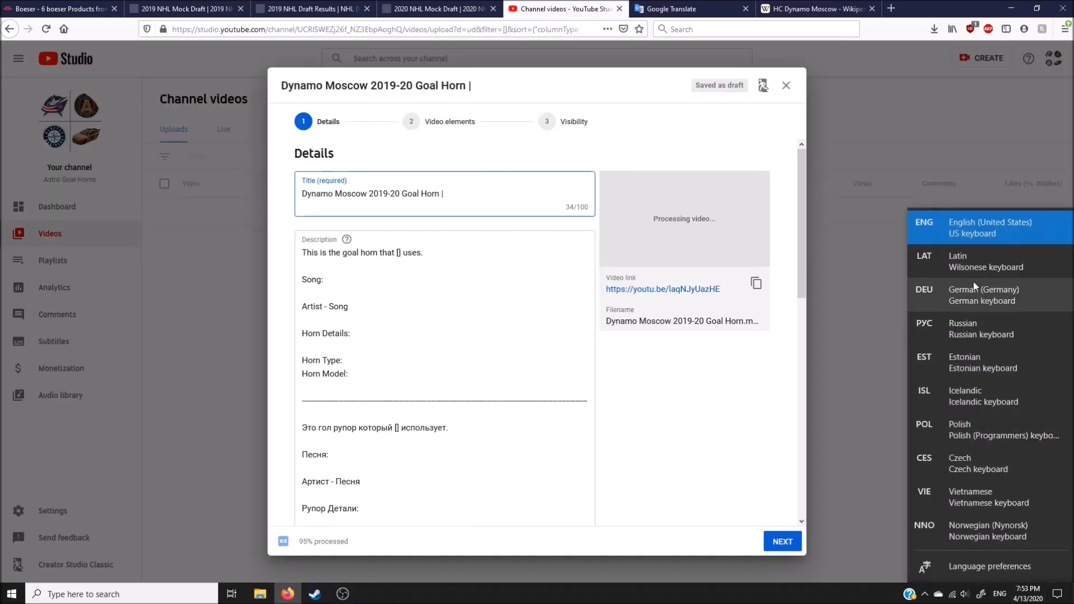
click(991, 317)
text(Д)
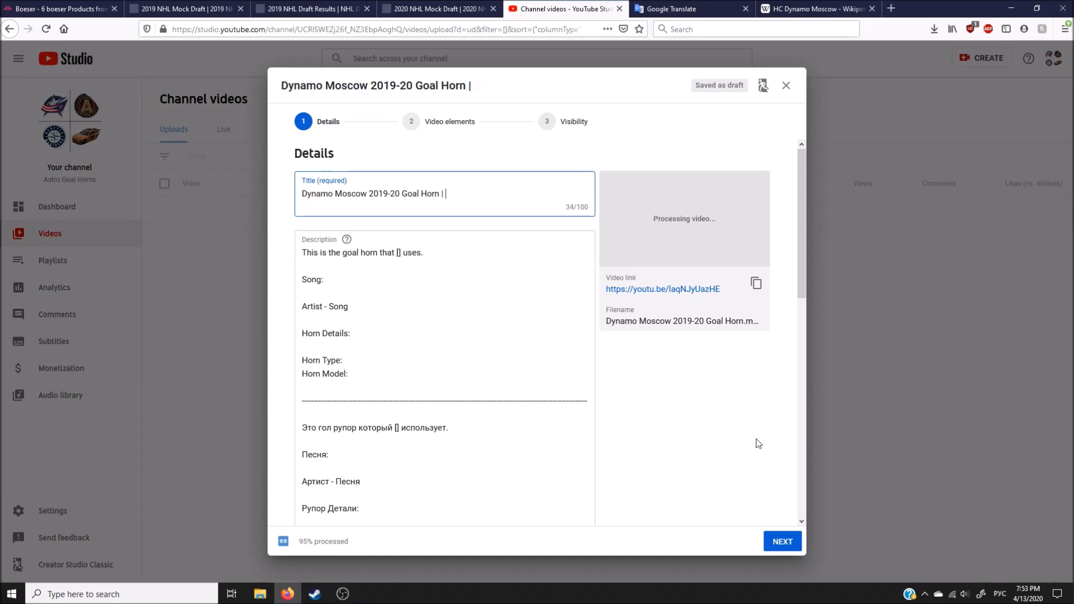
text(ина)
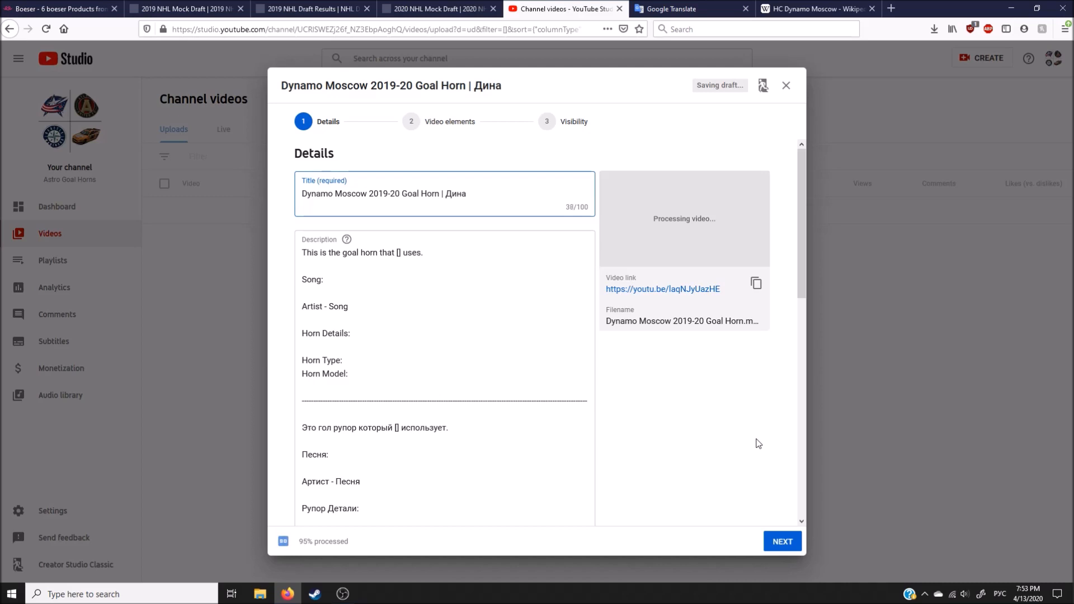
text(мо)
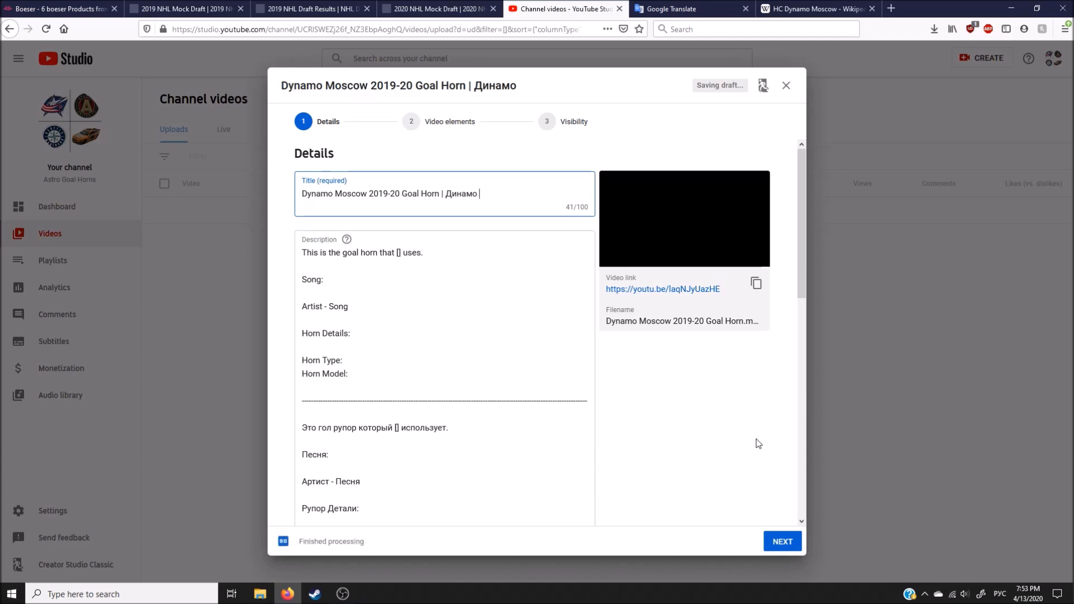
text( Т)
text(М)
text(осква)
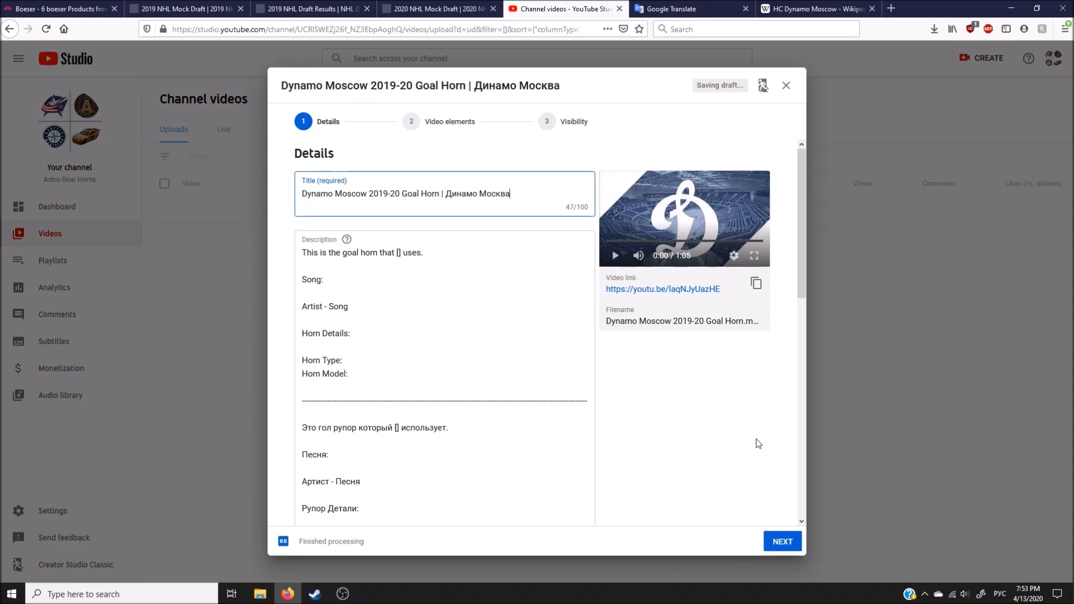
click(758, 444)
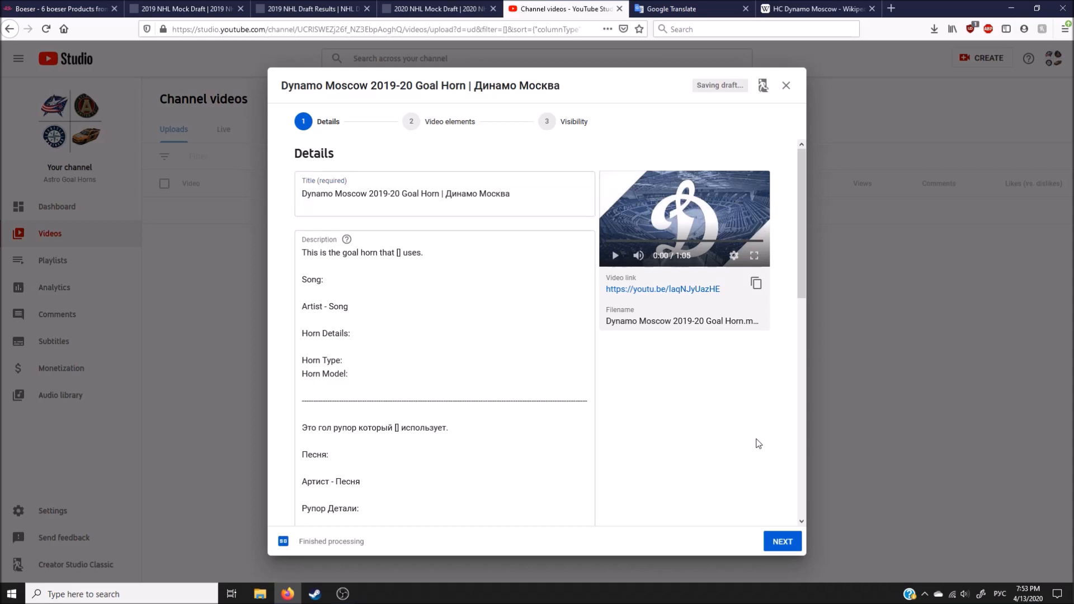
Step: Complete the Russian half of the video title with "2019-20 Гол Рупор"
click(1000, 594)
click(972, 231)
click(531, 200)
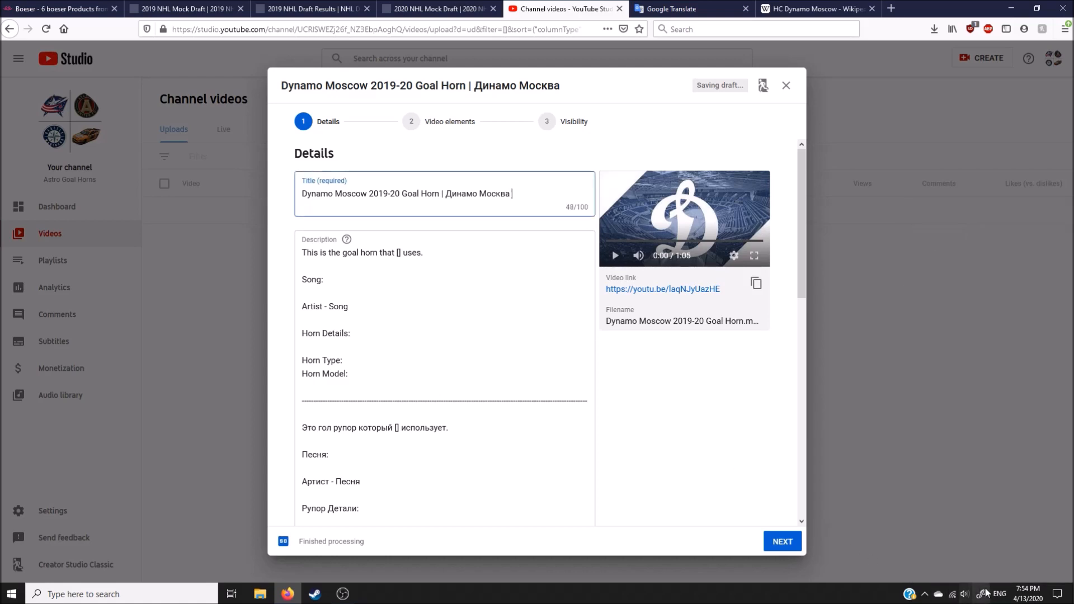
click(1000, 594)
click(951, 332)
text(2019-20)
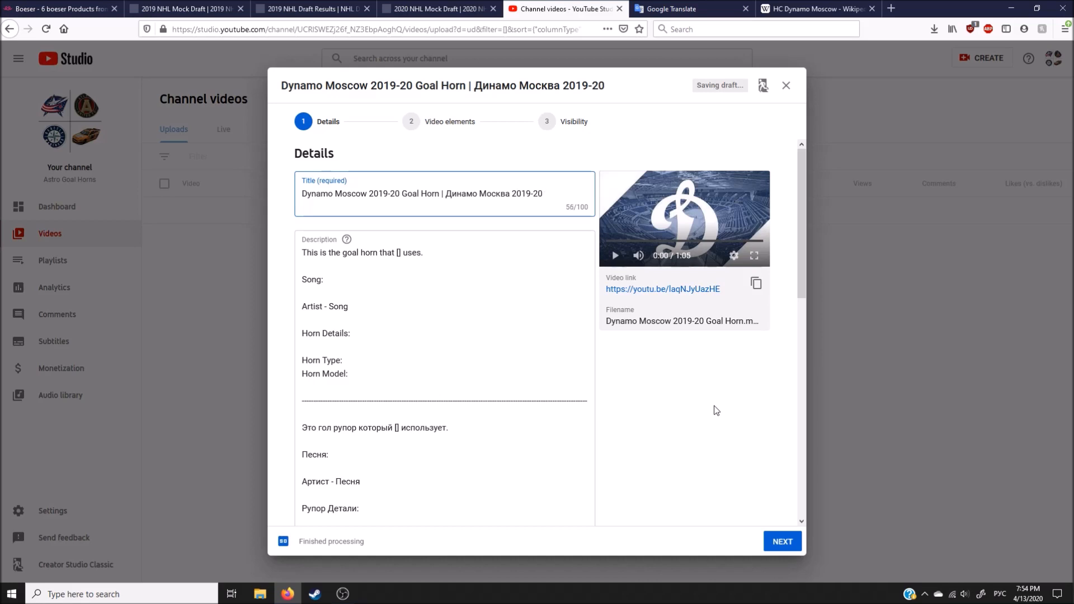
text( Гол)
click(716, 410)
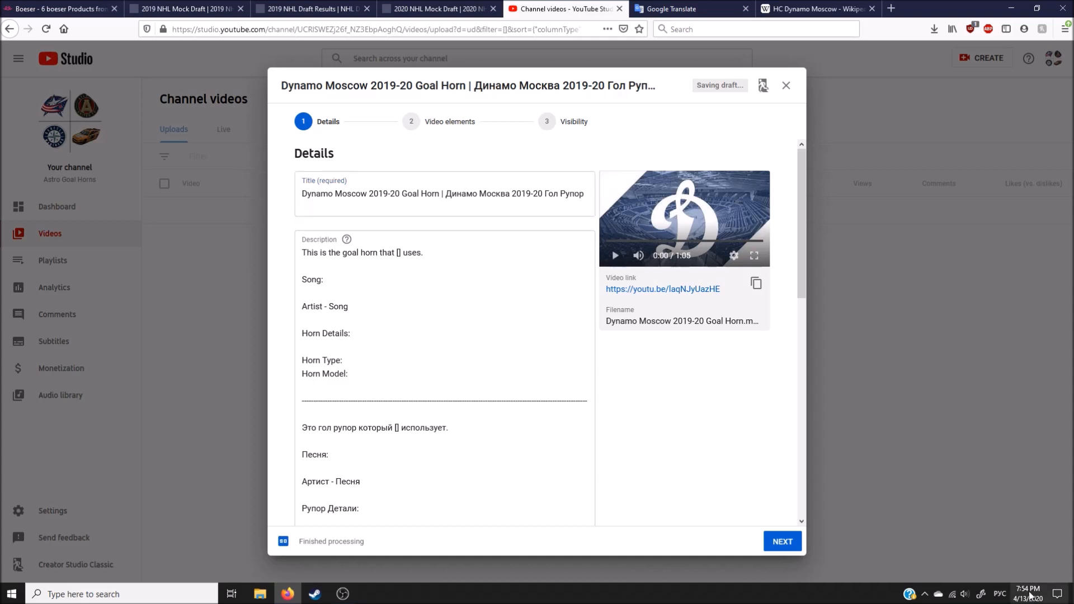
Step: Set the keyboard input to English and replace the brackets in the description's English opening sentence with "Dynamo Moscow" copied from the title
click(1000, 594)
click(1020, 229)
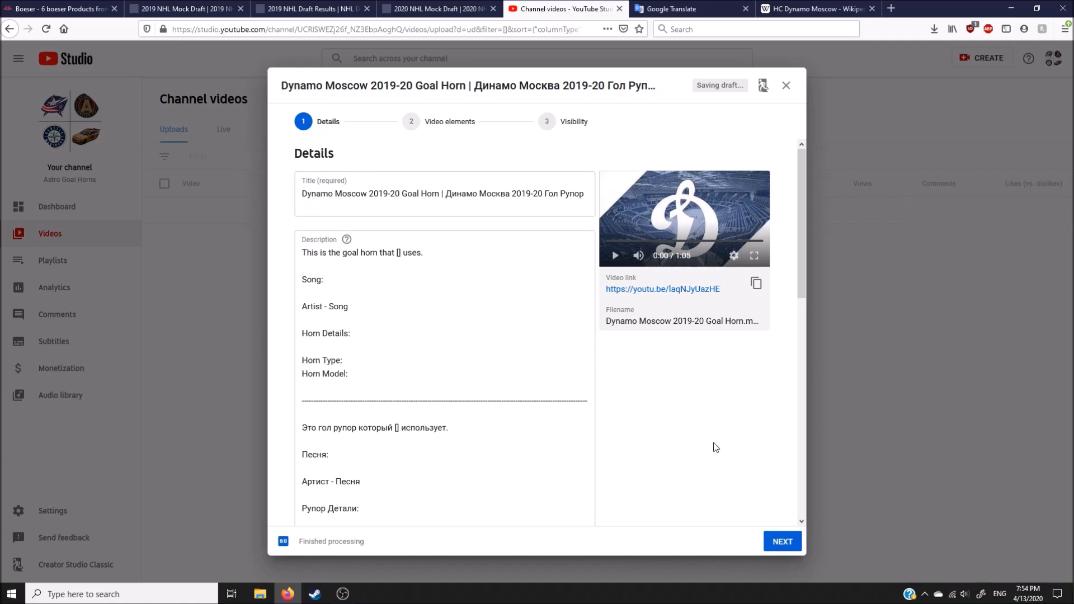
drag(368, 193, 302, 194)
key(ctrl+c)
double_click(398, 253)
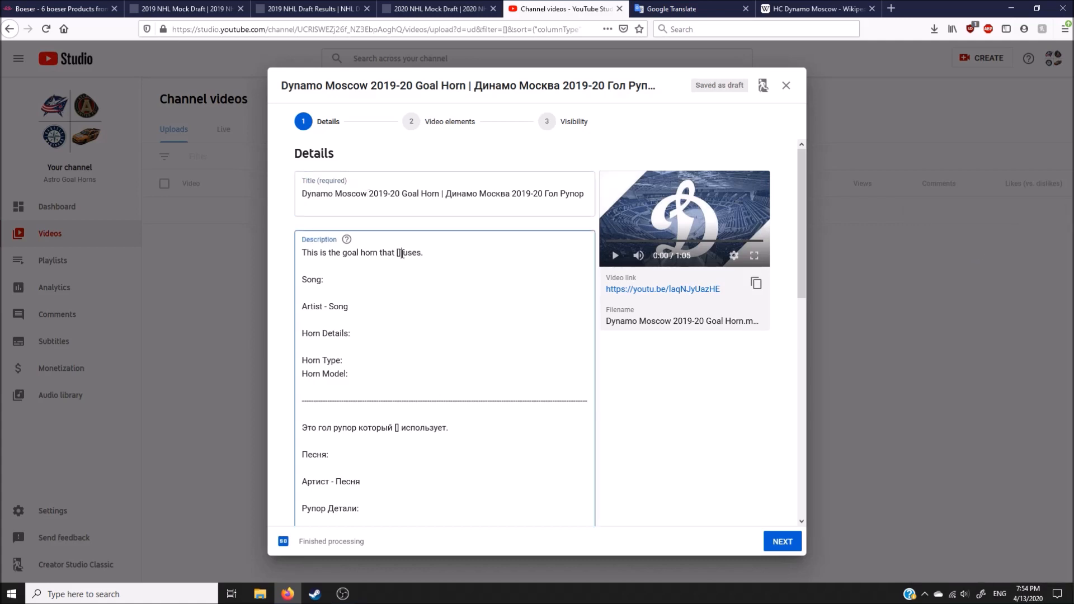
key(ctrl+v)
click(732, 425)
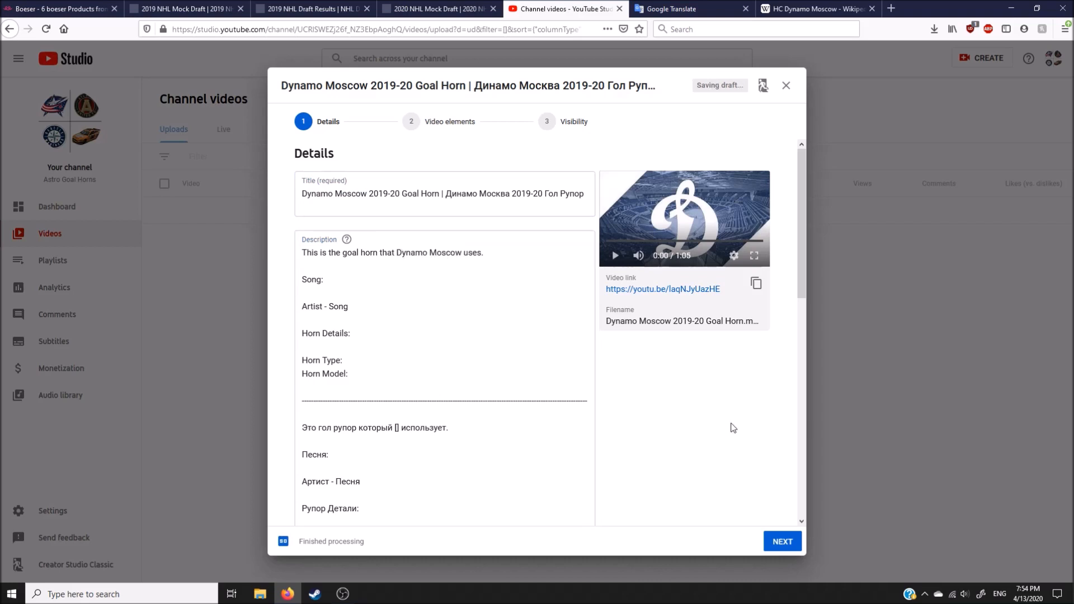
Step: Replace the English "Artist - Song" placeholder with "Scooter - J'adore Hardcore" and clear the spelling mark on "J'adore"
drag(352, 307, 302, 308)
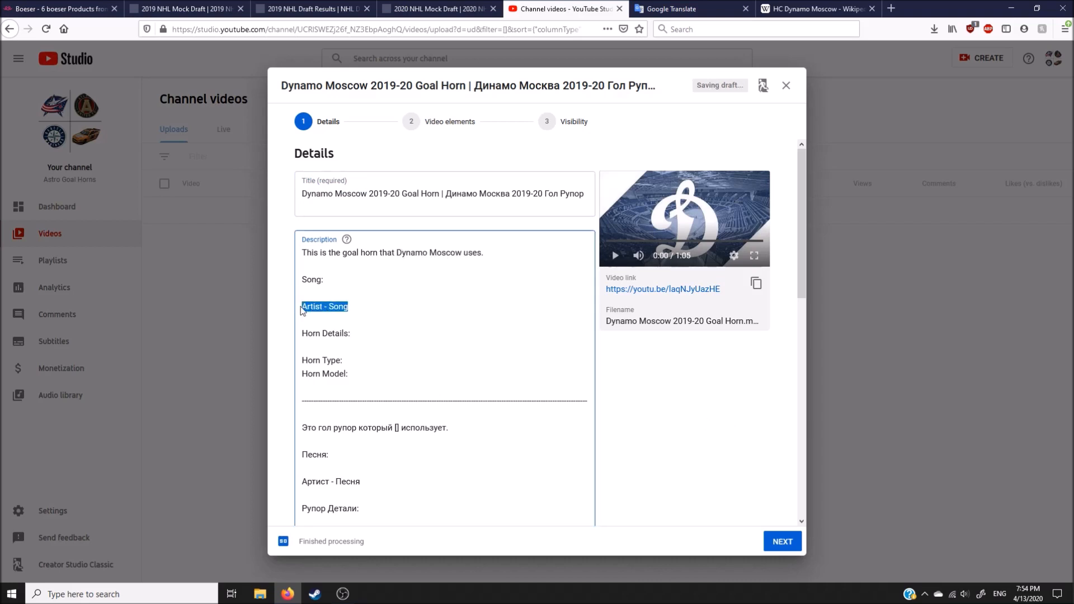
text(S)
text(cooter - J'adore )
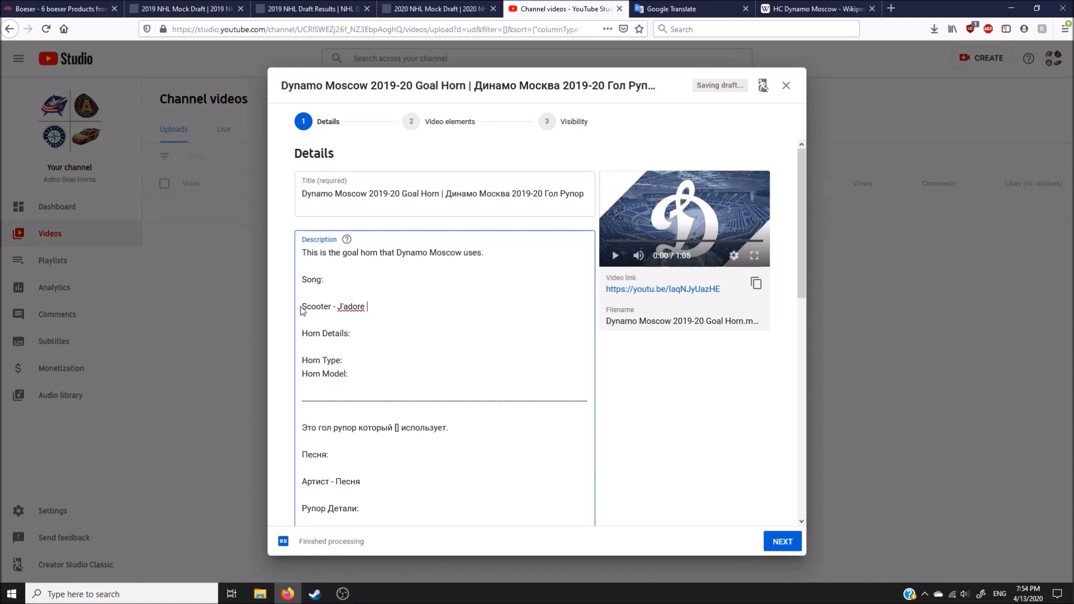
text(Hardcore)
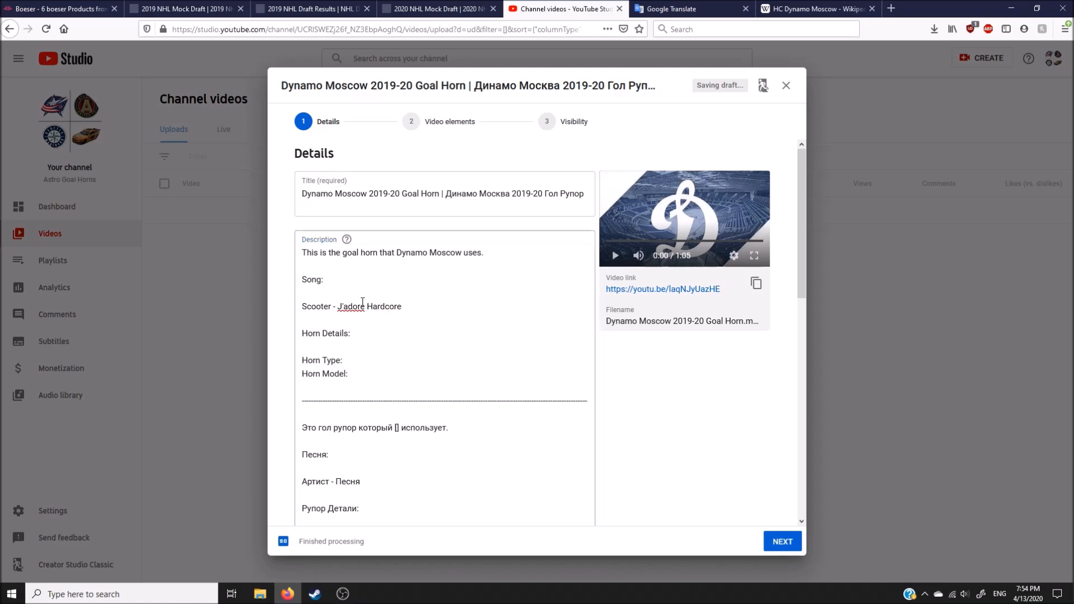
right_click(365, 307)
click(392, 343)
click(704, 414)
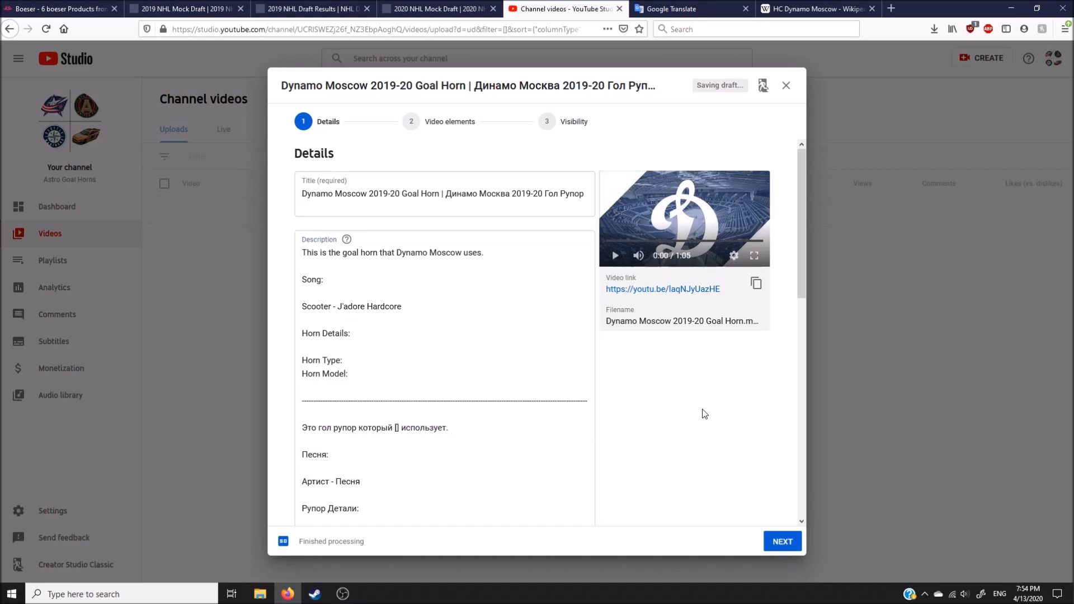
Step: Fill in the English horn details with type "Recording" and model "Kahlenberg S-203C", taking the model from the Philadelphia Flyers goal horn video's description
scroll(688, 419, down, 2)
click(354, 309)
text(Recording)
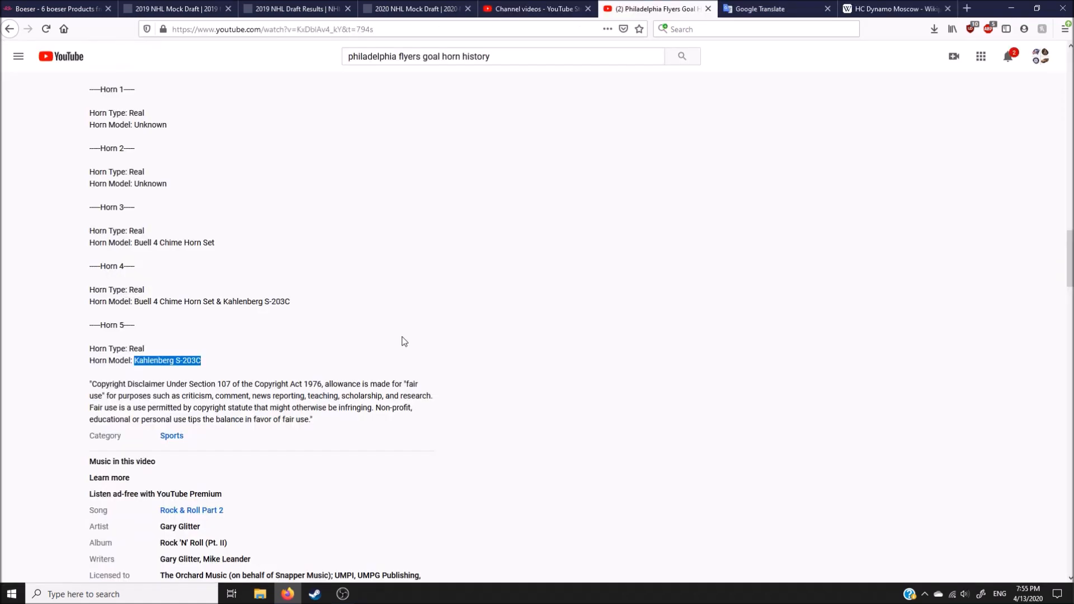
click(403, 341)
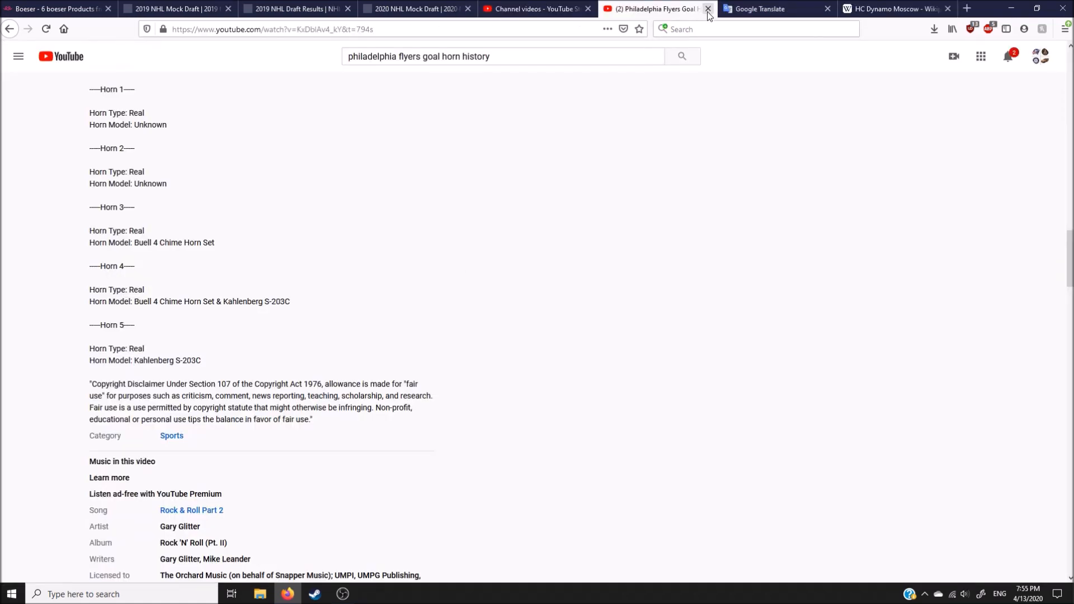
click(709, 8)
text(Kahlenberg S-203C)
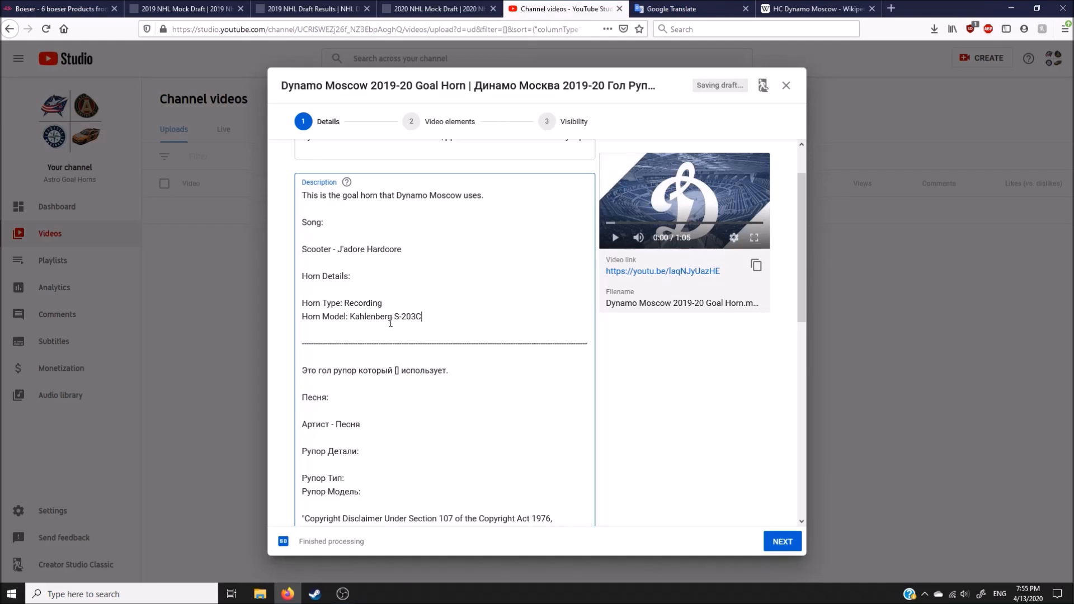
click(687, 380)
Step: Copy the horn model "Kahlenberg S-203C" and the song "Scooter - J'adore Hardcore" into the matching lines of the Russian description
drag(421, 317, 354, 323)
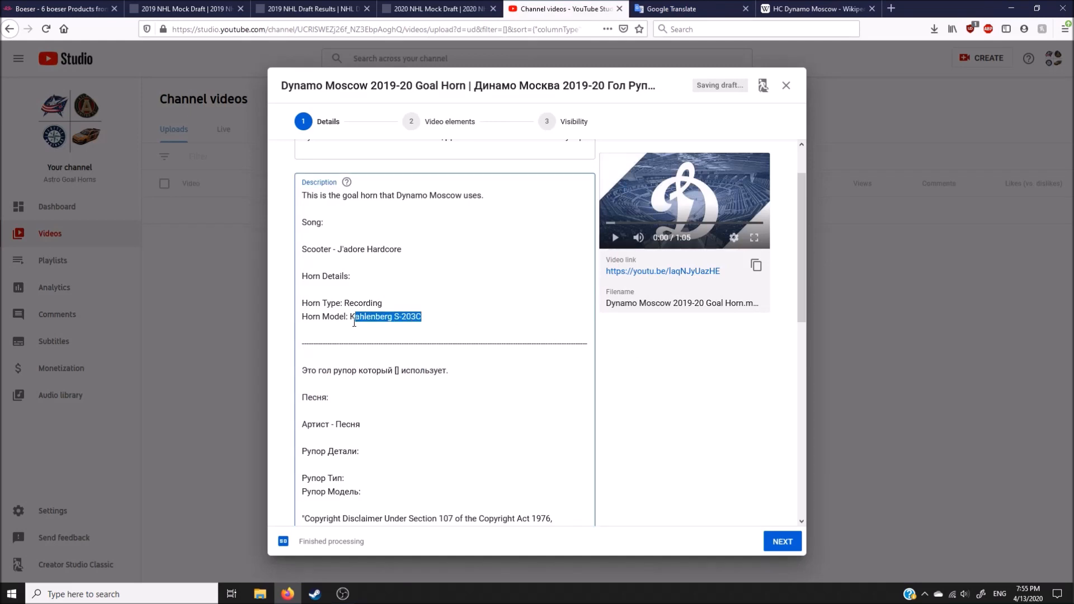
click(377, 493)
text(Kahlenberg S-203C)
drag(405, 252, 307, 246)
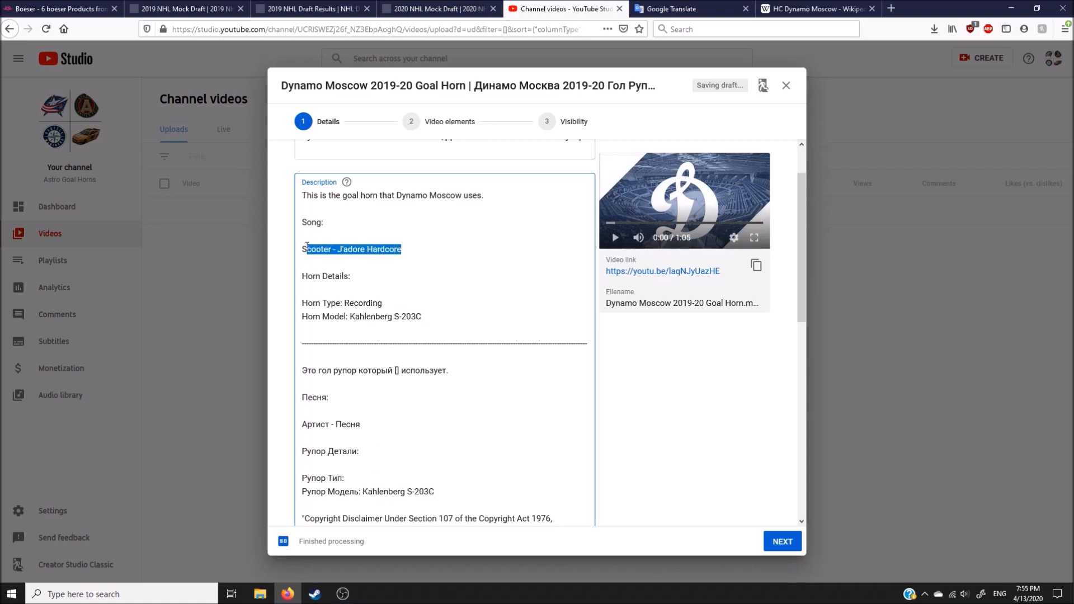
drag(361, 423, 301, 424)
key(BackSpace)
text(Scooter - J'adore Hardcore)
click(701, 423)
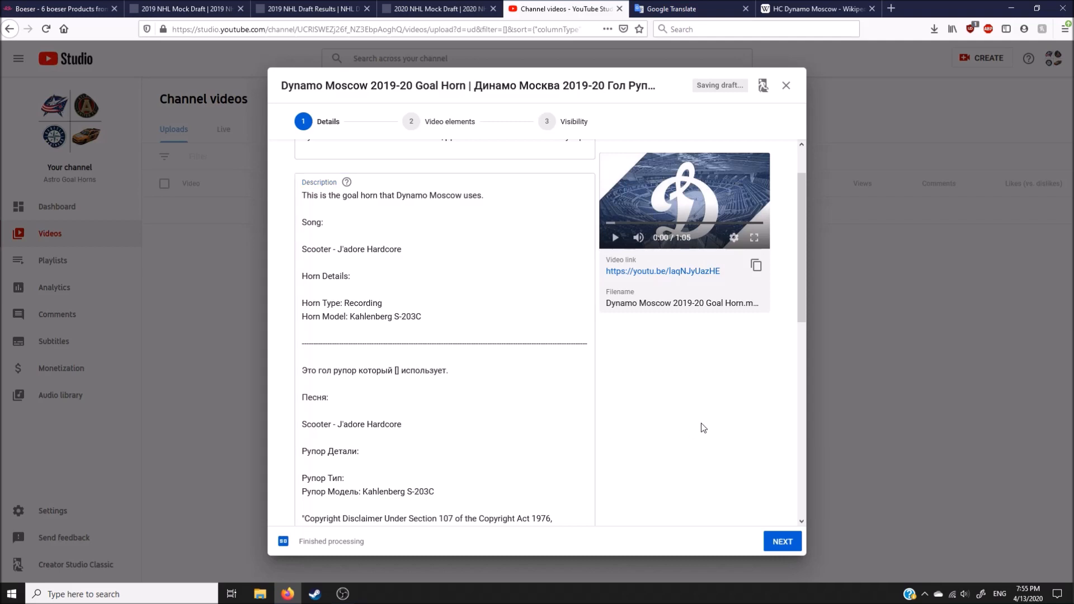
Step: Replace the brackets in the Russian opening sentence of the description with "Динамо Москва" copied from the title
scroll(425, 411, down, 2)
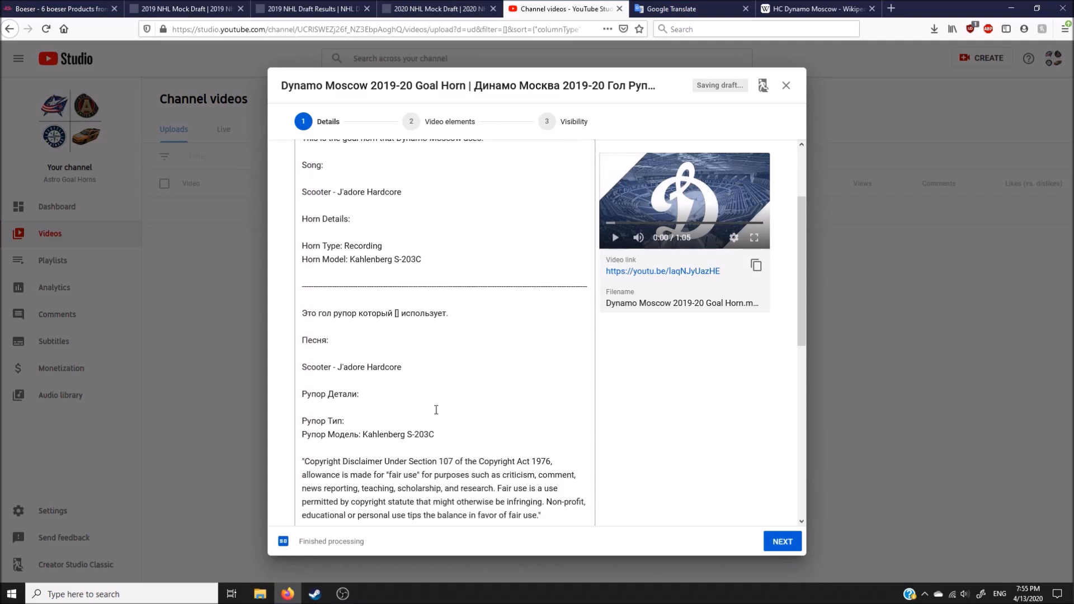
scroll(415, 297, up, 3)
drag(510, 193, 447, 195)
key(ctrl+c)
click(399, 427)
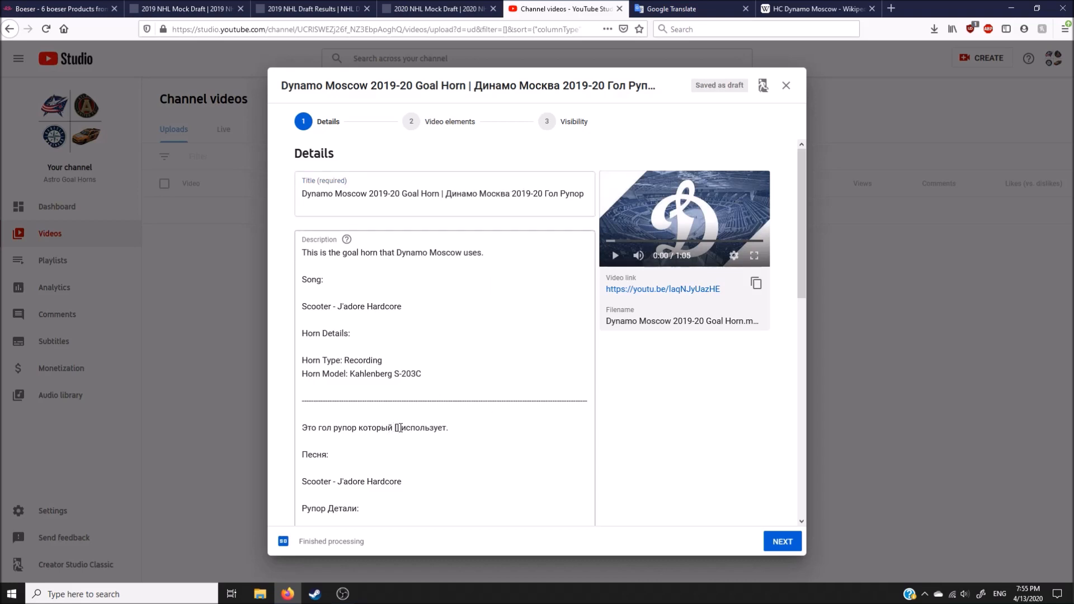
key(ctrl+v)
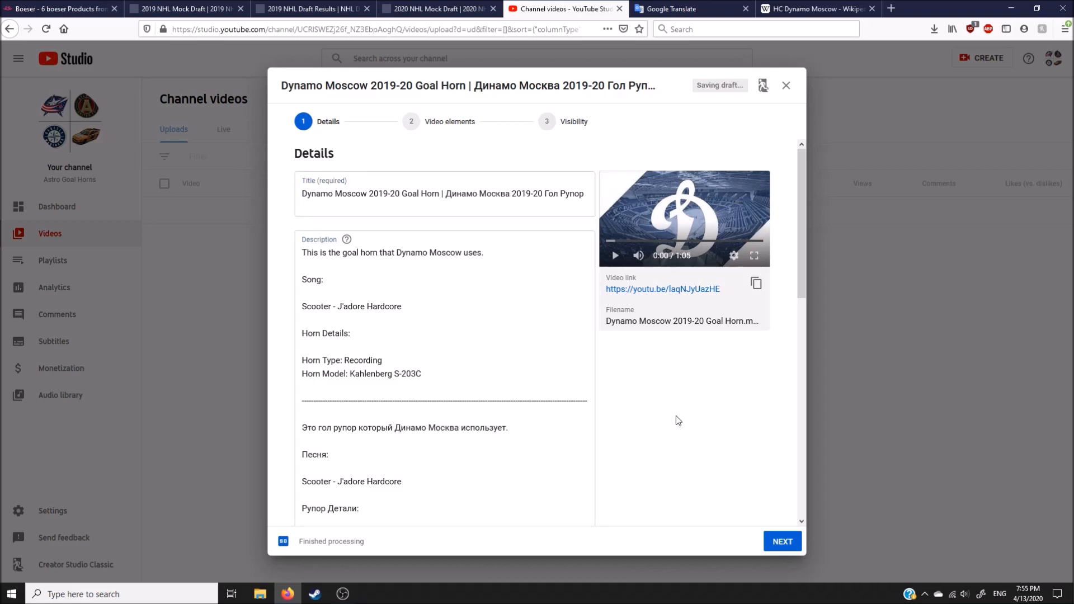
Step: Fill in the Russian horn type line with "Звукозапись" copied from the Ak Bars Kazan goal horn video's description
scroll(656, 422, down, 1)
scroll(655, 419, down, 5)
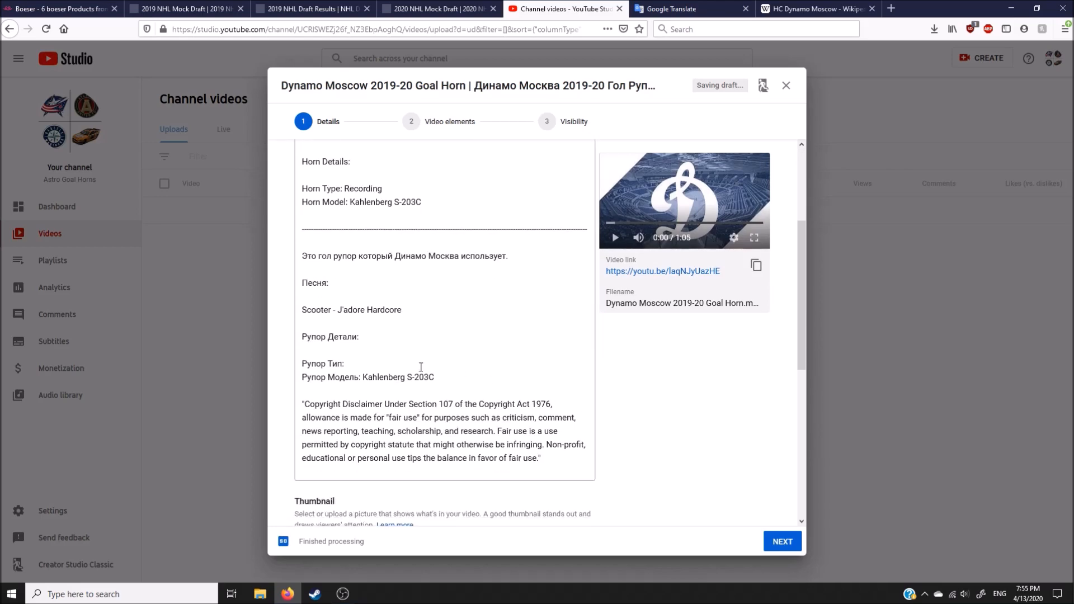
drag(178, 443, 131, 443)
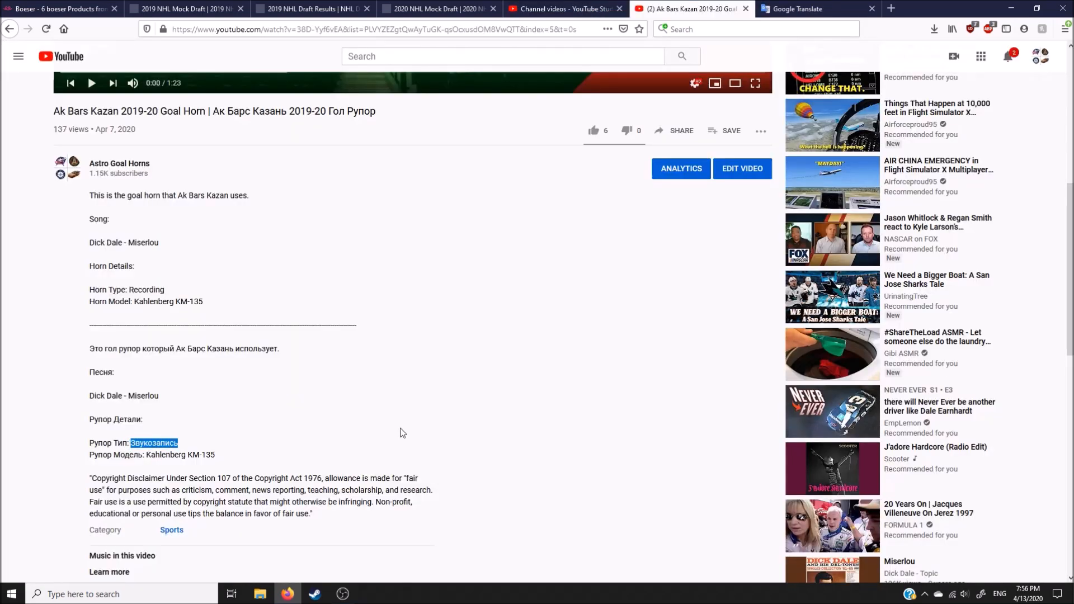
click(587, 325)
key(ctrl+w)
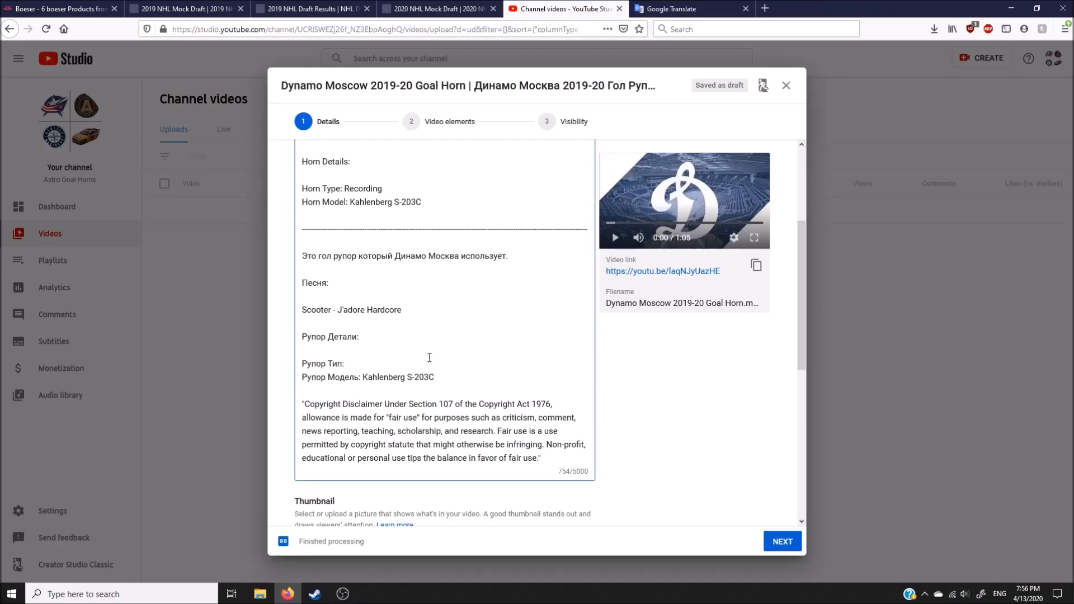
click(649, 399)
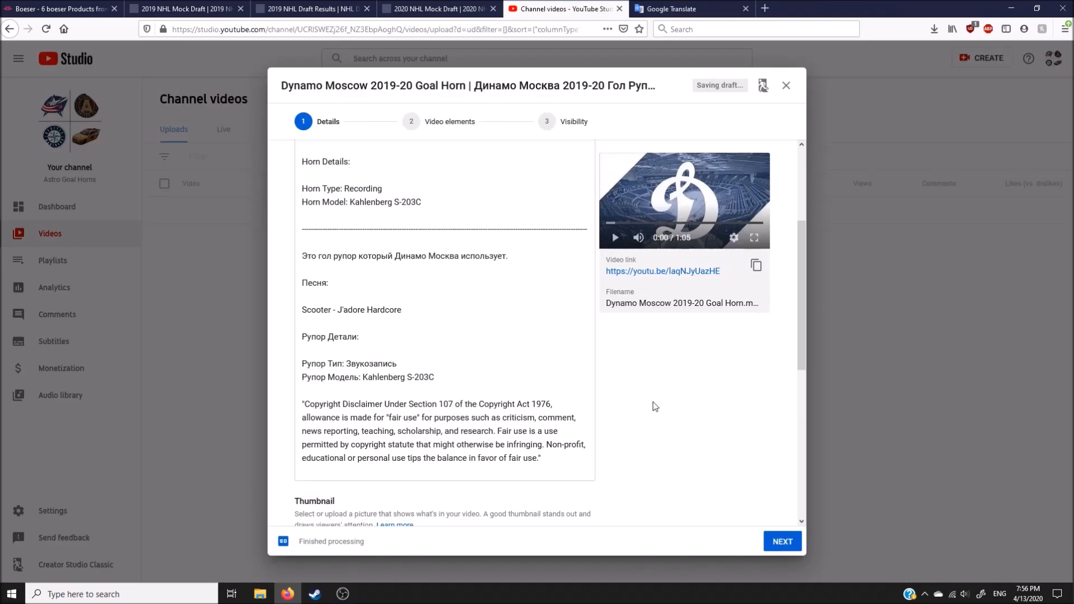
Step: Review the finished description and add the video to the "2019-20 KHL Goal Horns" playlist
scroll(653, 411, up, 5)
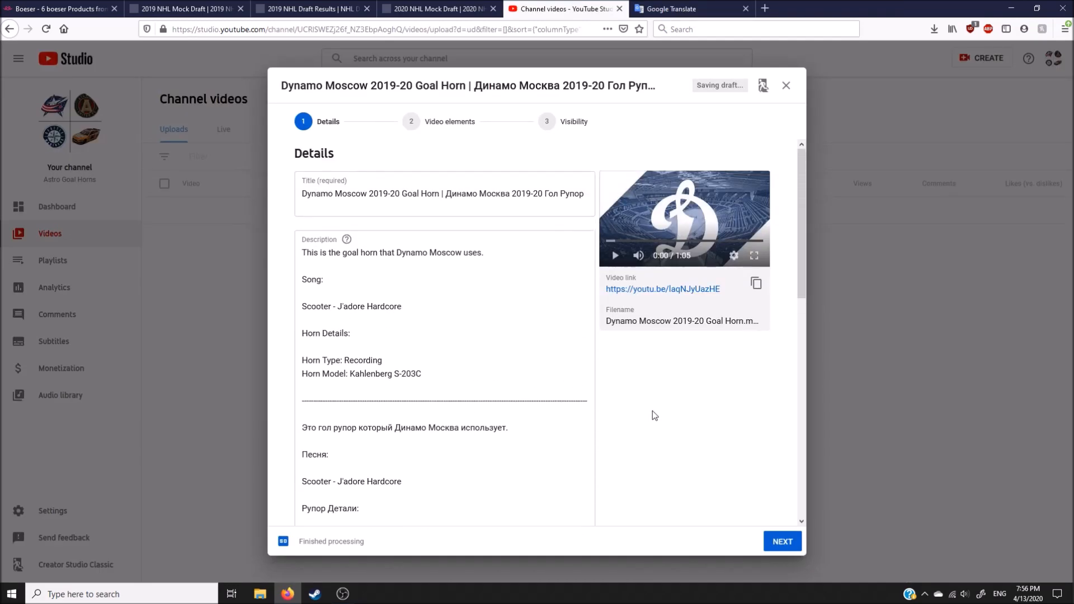
scroll(655, 415, down, 3)
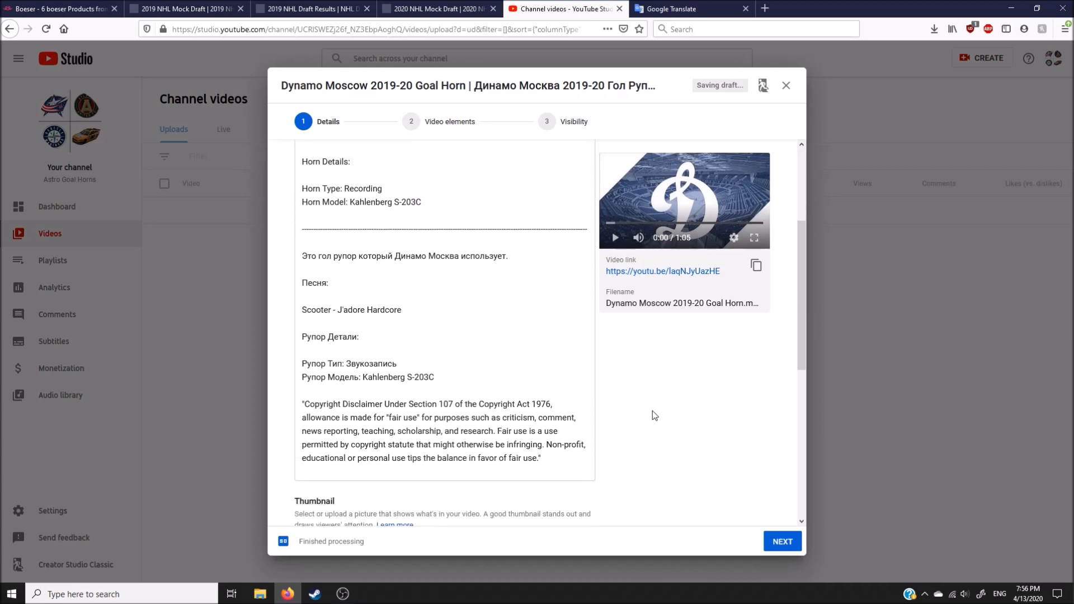
click(663, 11)
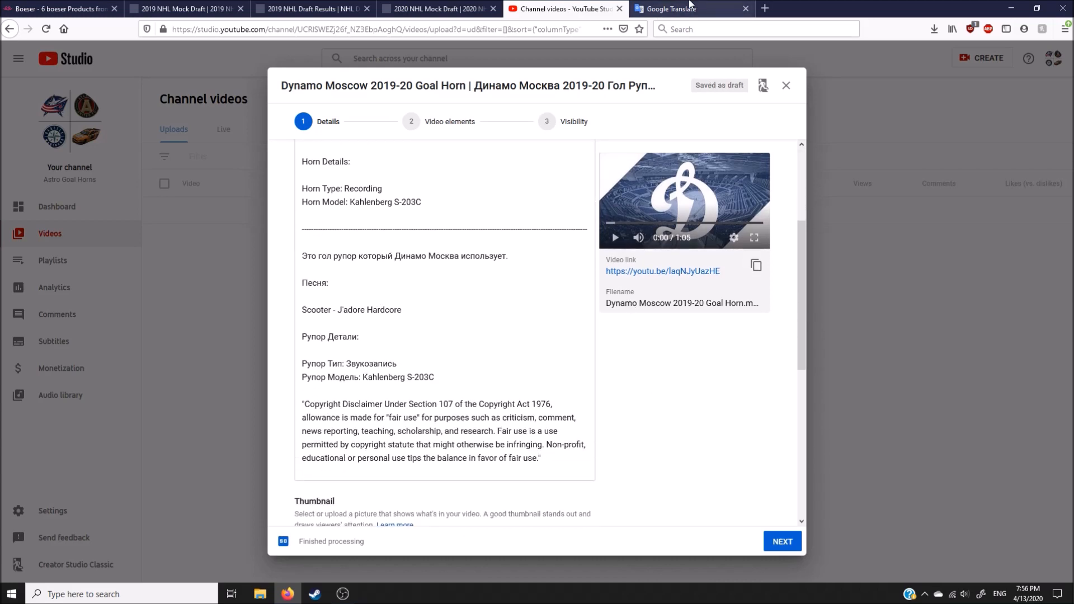
click(515, 10)
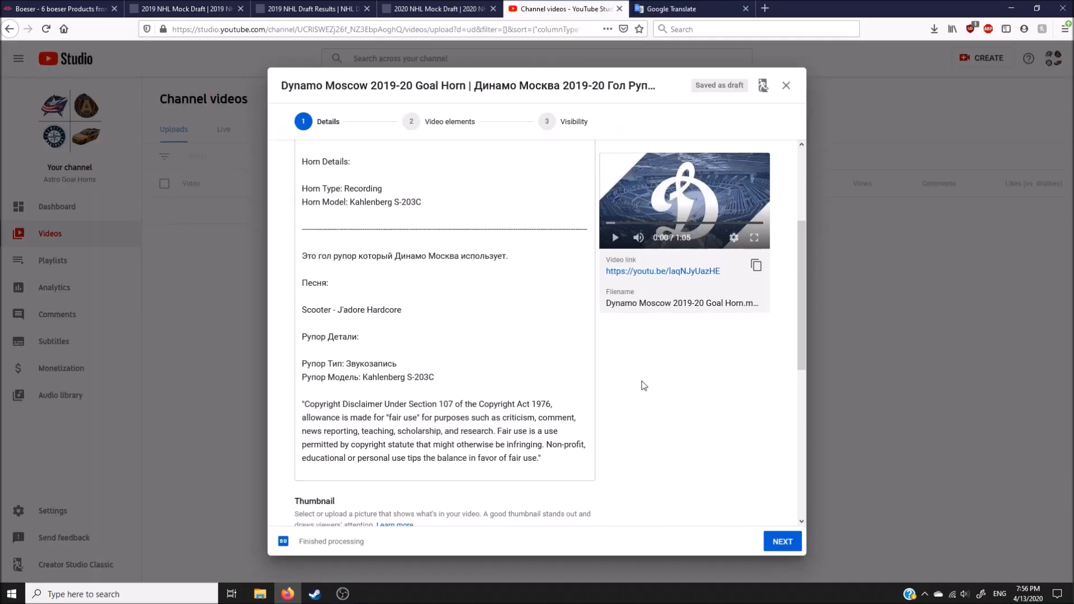
scroll(643, 386, down, 5)
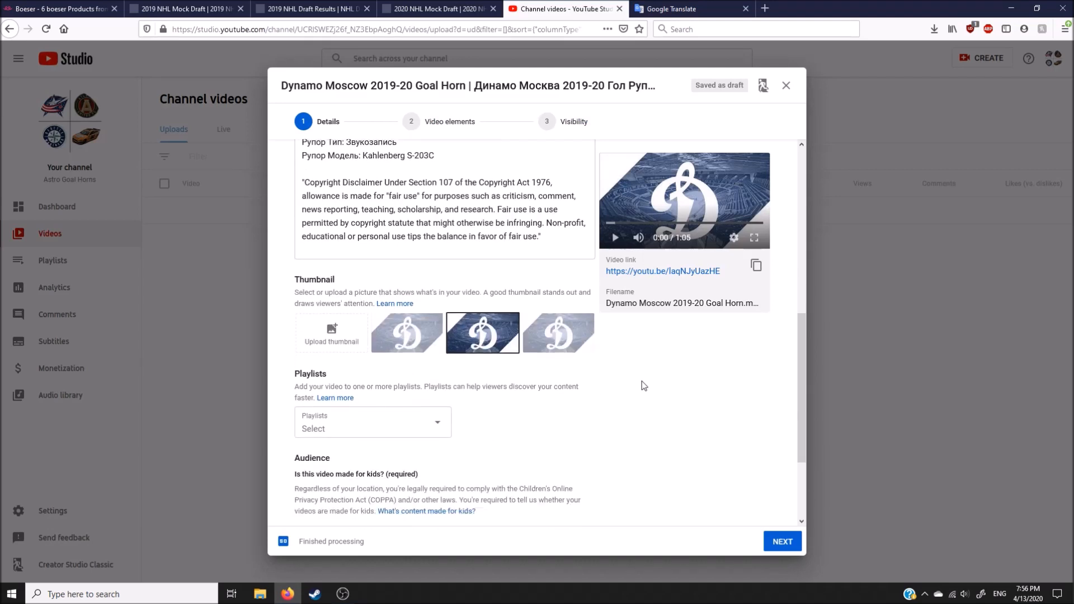
click(401, 365)
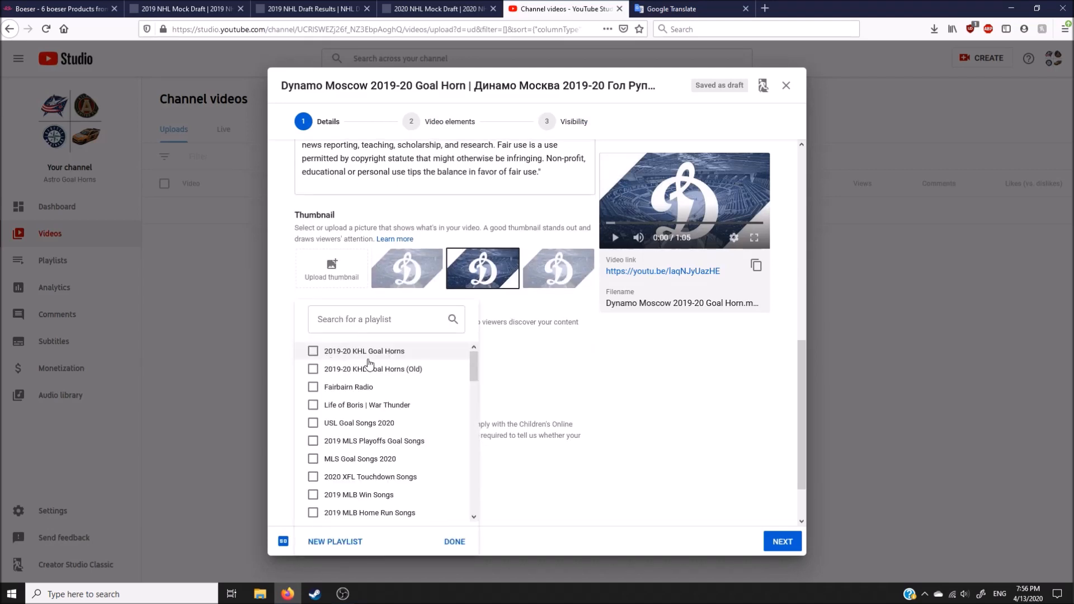
click(313, 352)
click(455, 541)
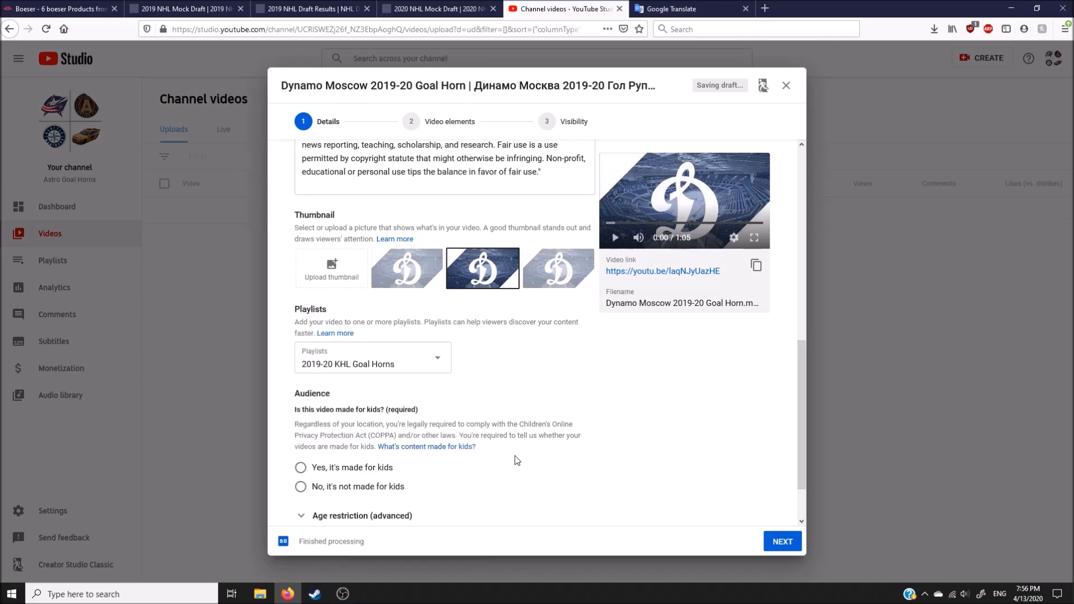
Step: Mark the video as not made for kids without an over-18 restriction, and close the Google Translate page
scroll(518, 459, down, 1)
scroll(379, 459, down, 2)
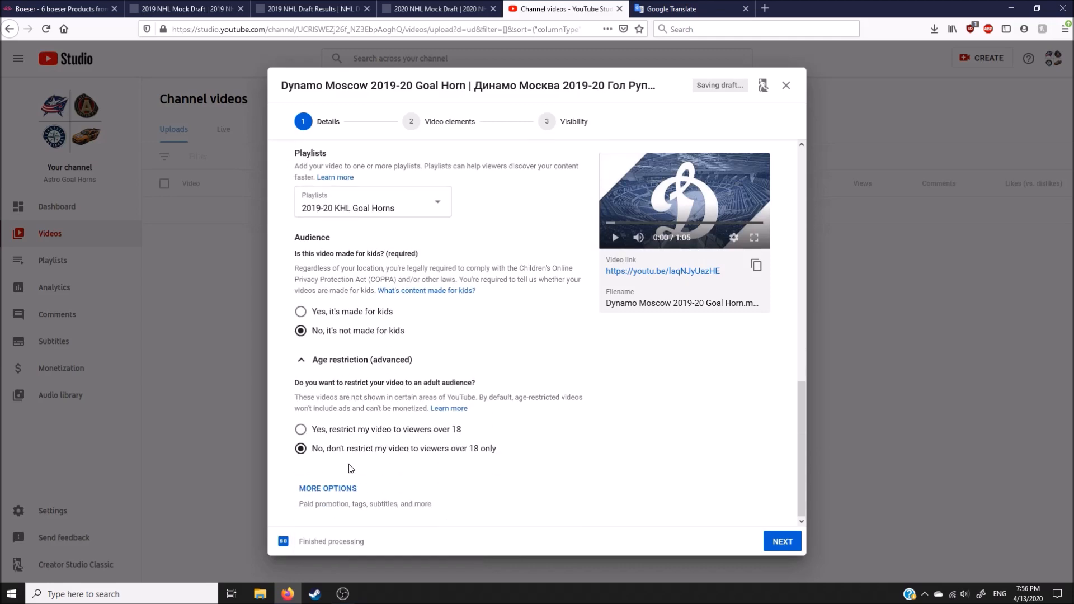
click(753, 14)
click(746, 9)
Step: Set the video's recording date to Apr 13, 2020 in the additional options
scroll(559, 442, down, 5)
scroll(545, 454, down, 4)
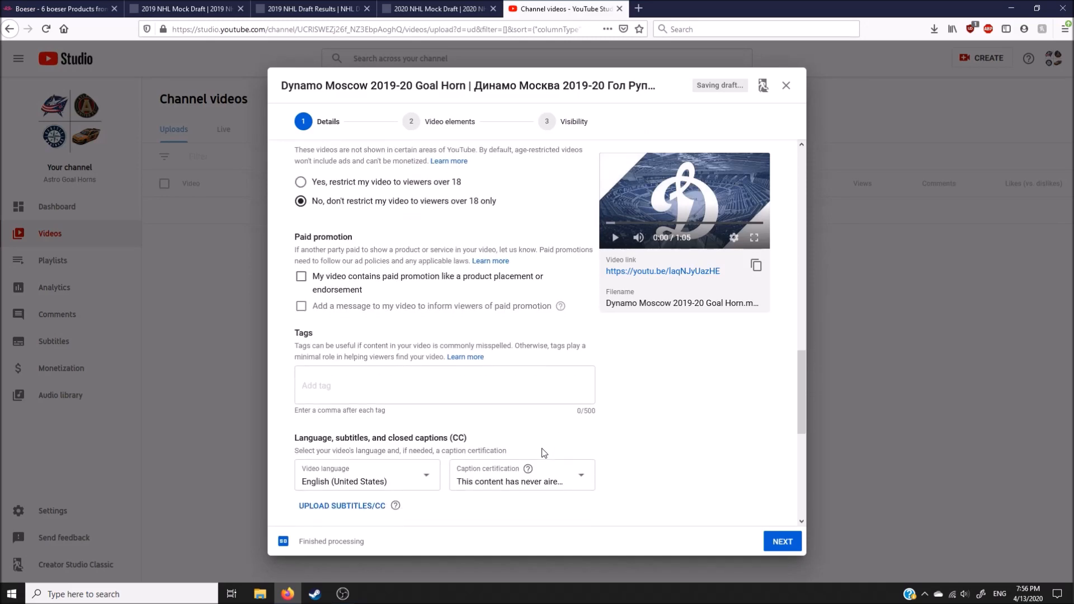
click(399, 374)
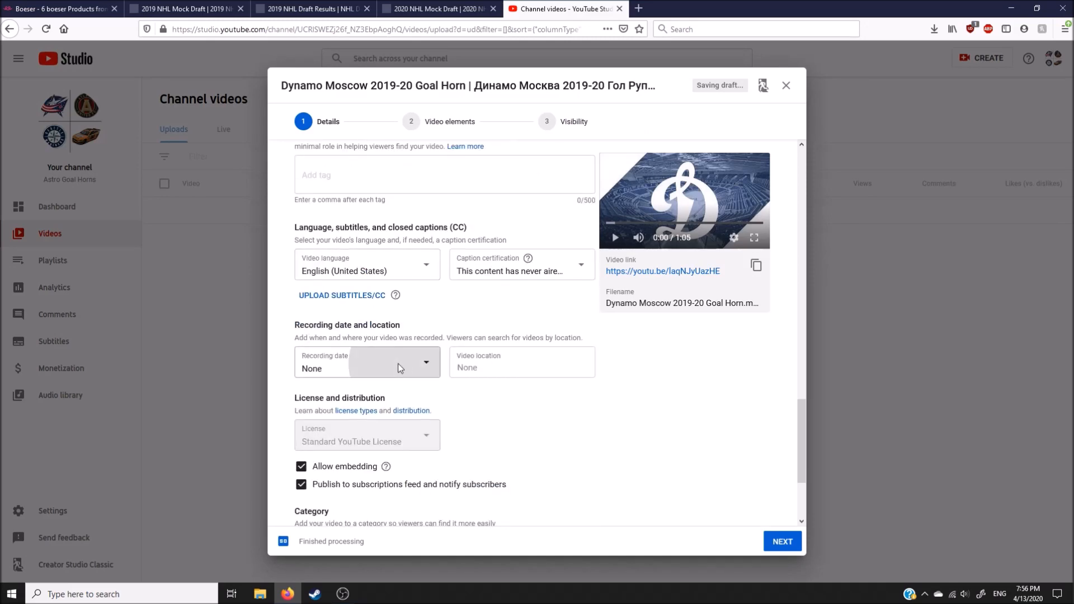
click(330, 498)
scroll(509, 401, down, 3)
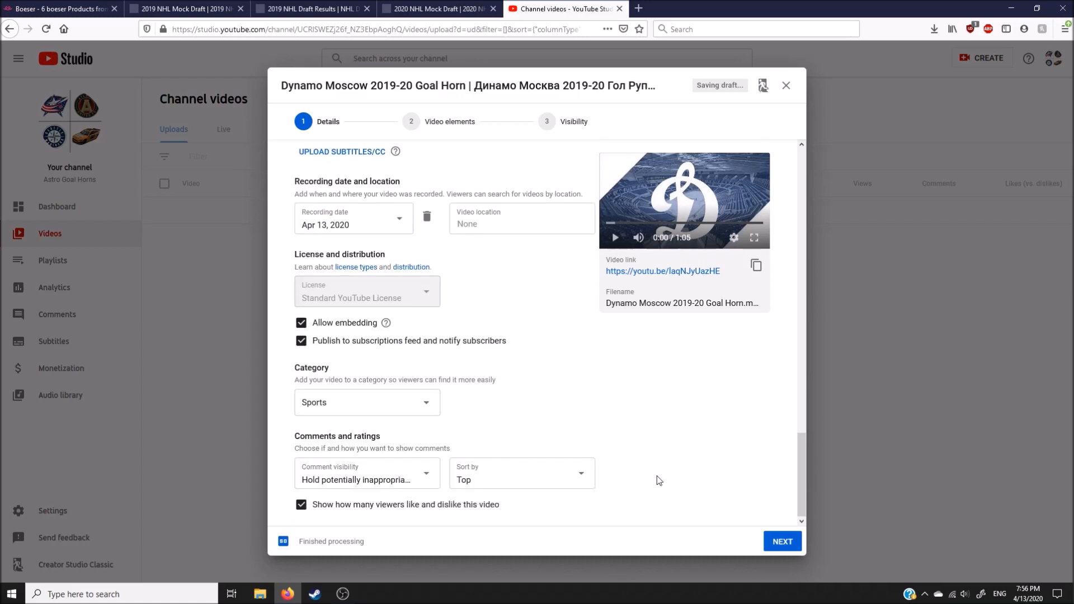
Step: Publish the video as public without an end screen or cards, and close the sharing dialog
click(780, 544)
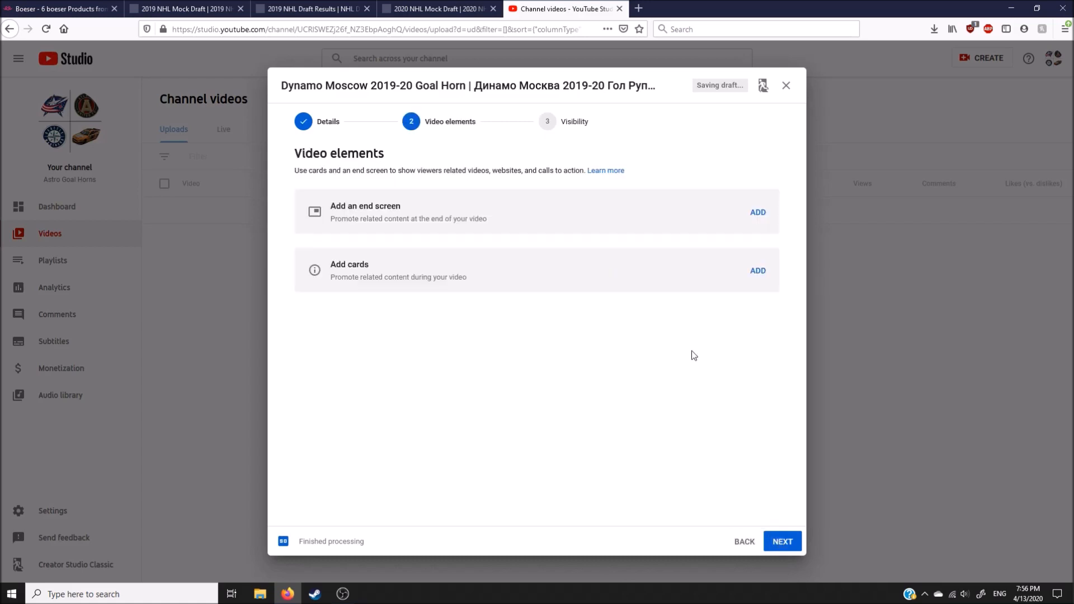
click(774, 544)
scroll(640, 344, down, 3)
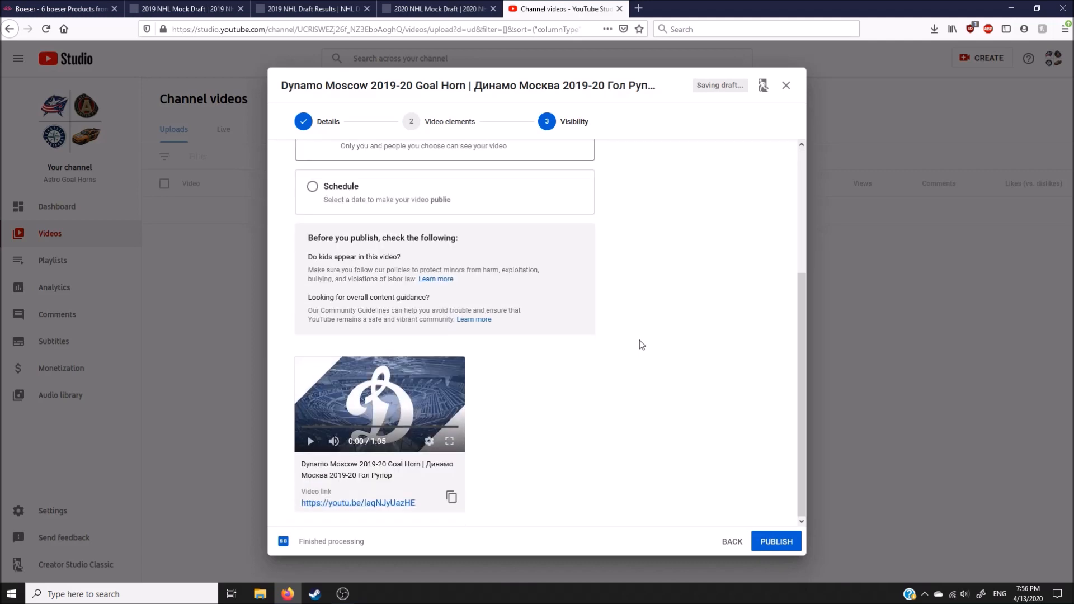
click(776, 542)
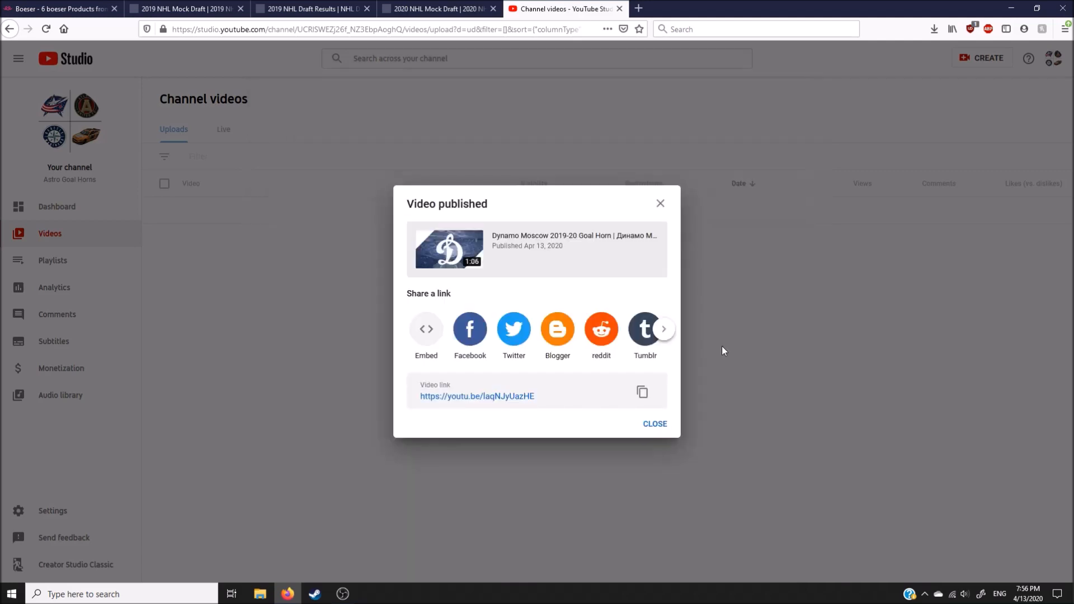
click(651, 426)
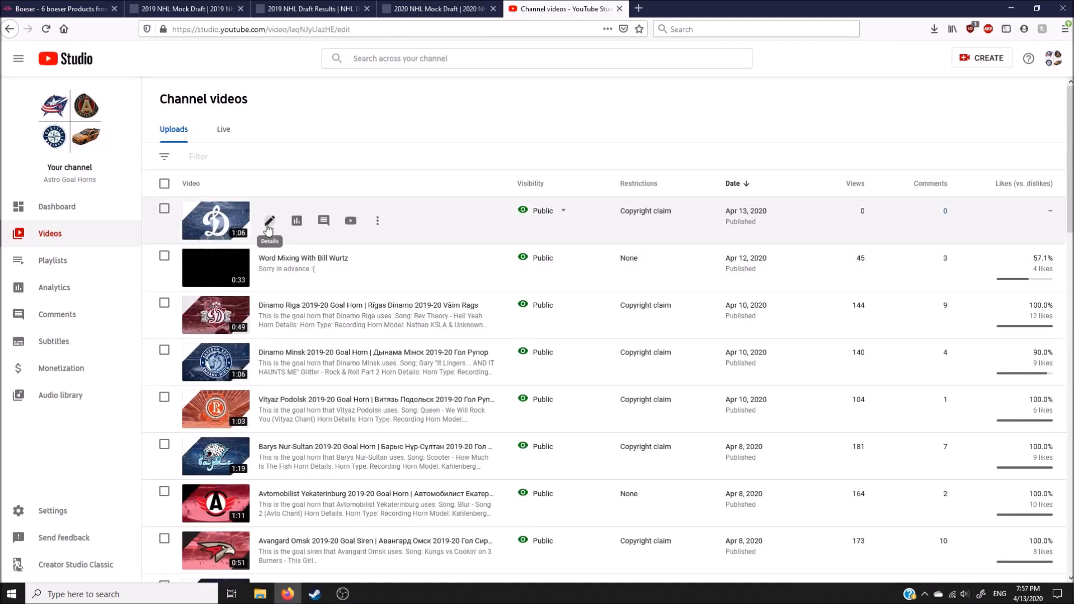
Step: Open the published Dynamo Moscow video's details and review its title, description, visibility and playlist
click(268, 227)
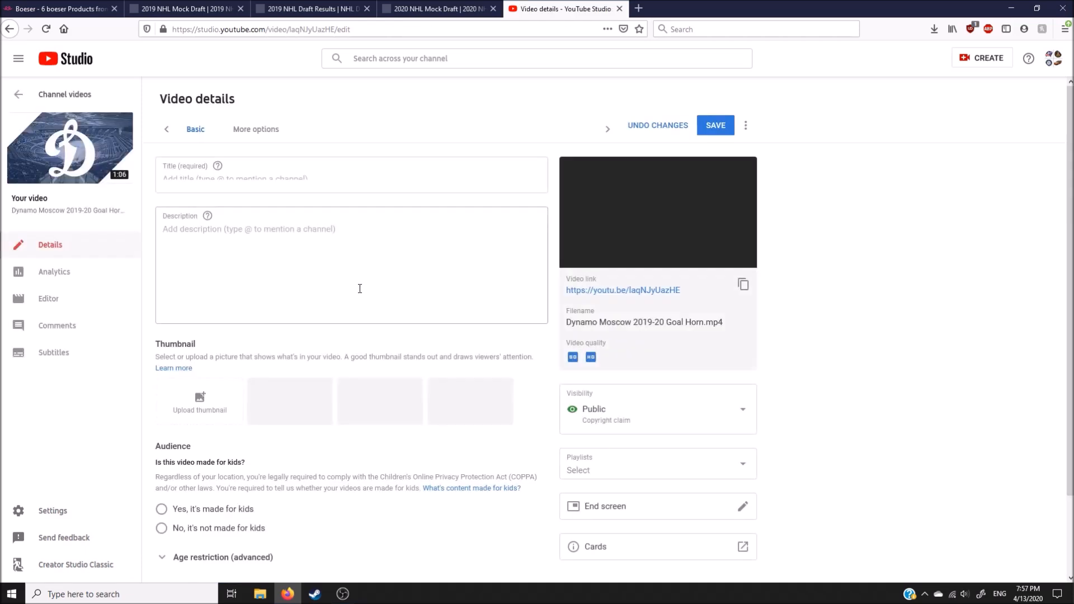
scroll(257, 373, down, 2)
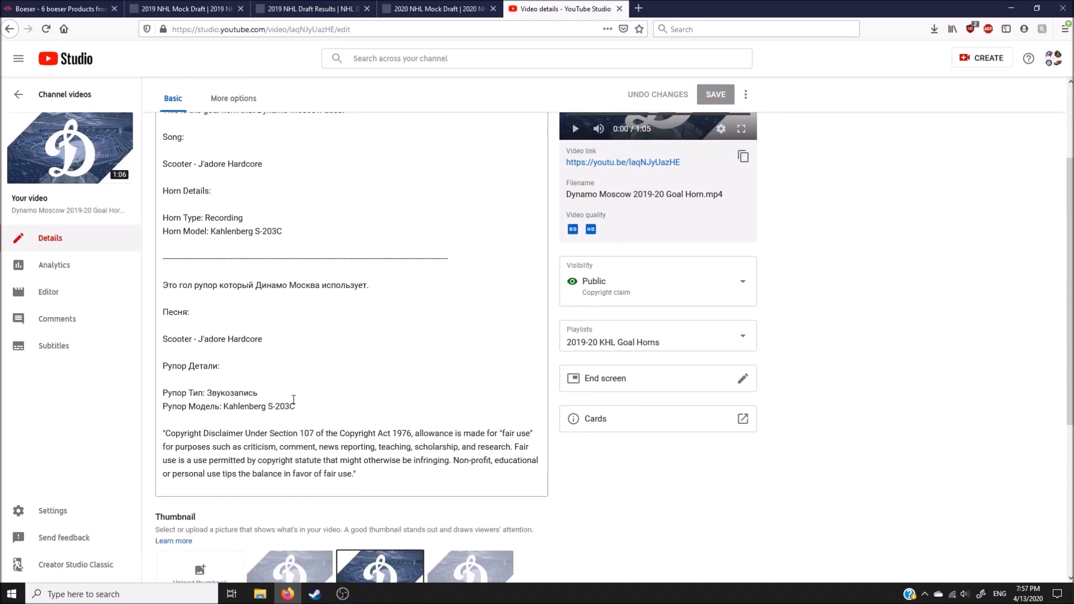
scroll(425, 428, down, 2)
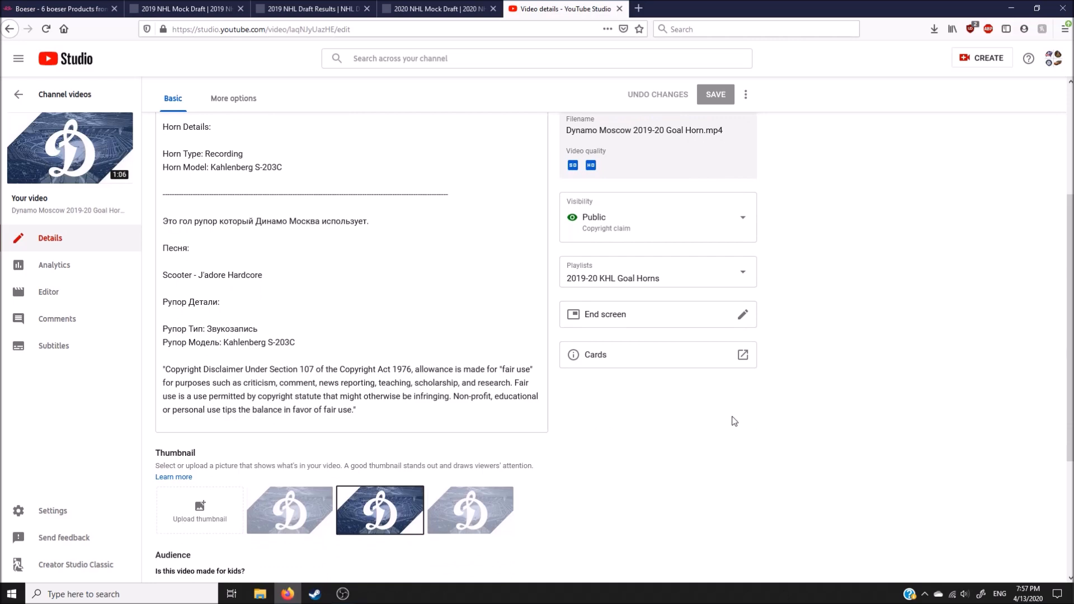
scroll(821, 426, up, 2)
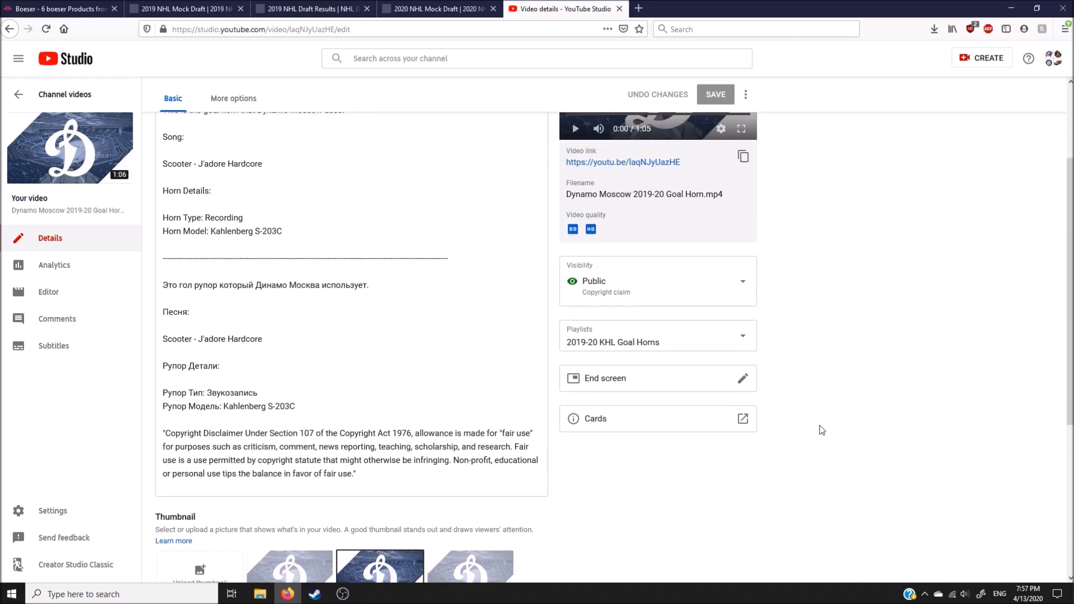
scroll(820, 425, down, 8)
scroll(820, 425, up, 10)
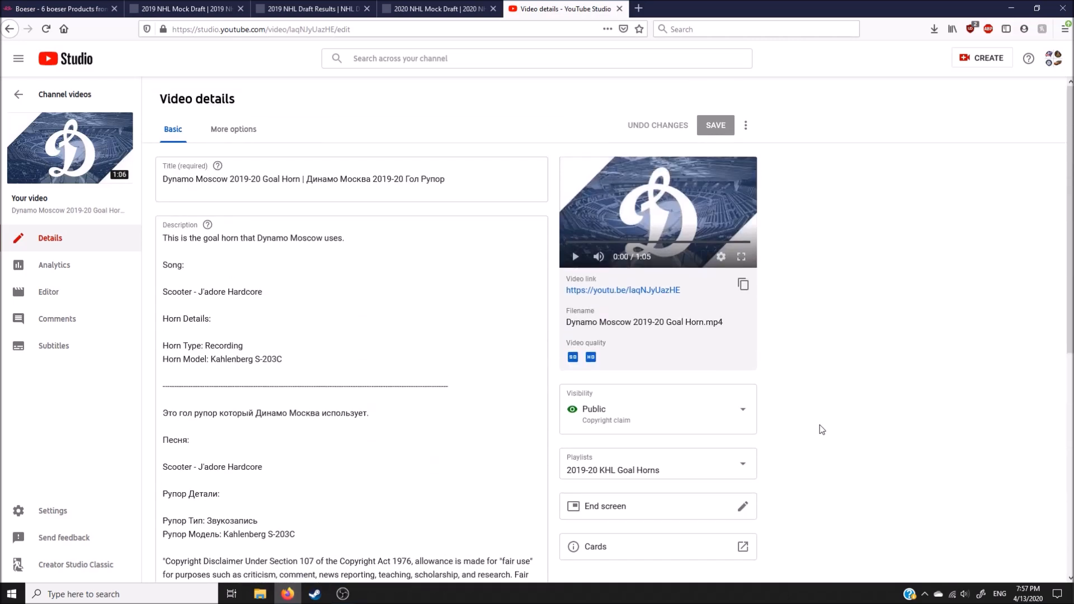
Step: Open the Dynamo Moscow video's public watch page, close its details page, and check the bilingual description
click(98, 165)
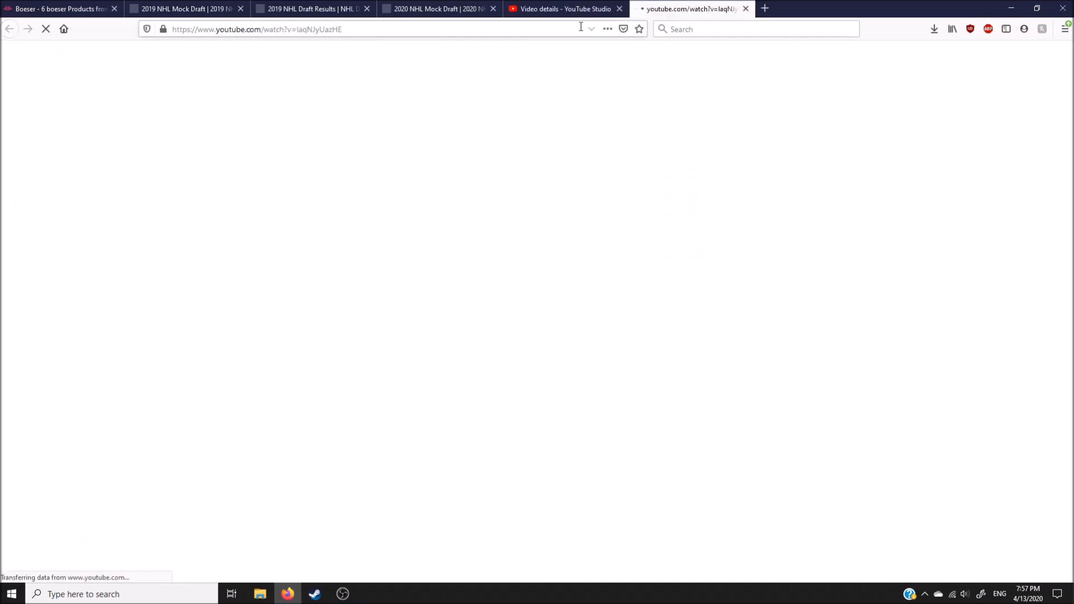
click(620, 9)
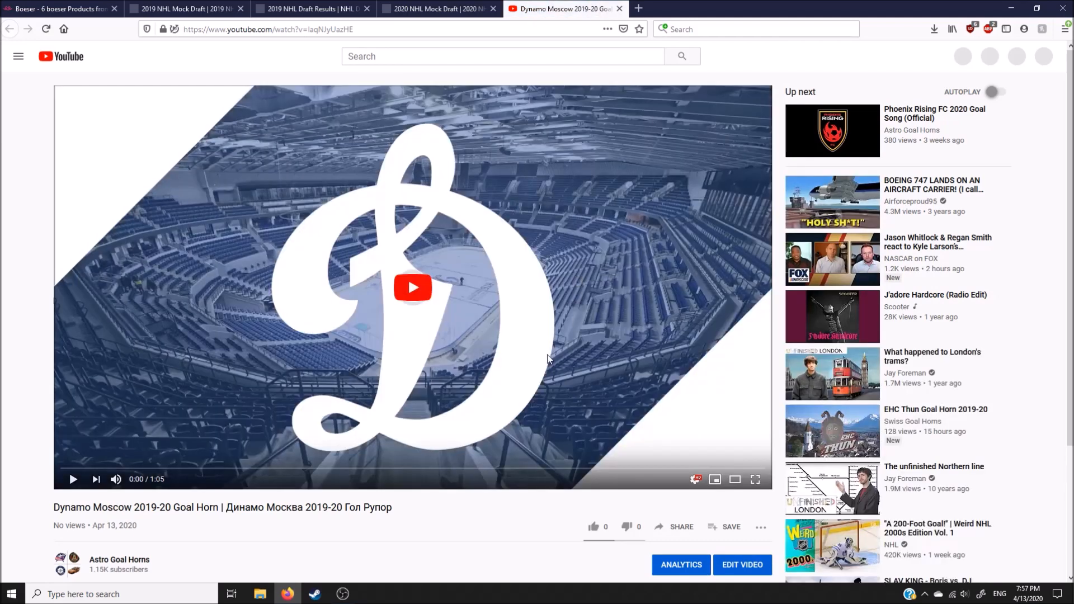
click(535, 342)
scroll(554, 389, down, 5)
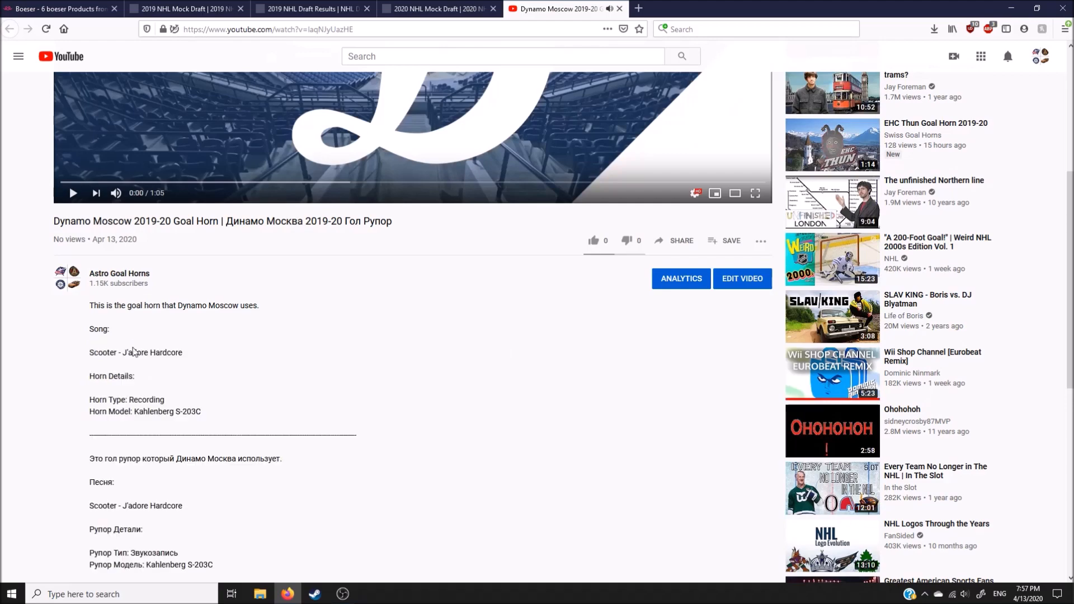
scroll(308, 348, down, 4)
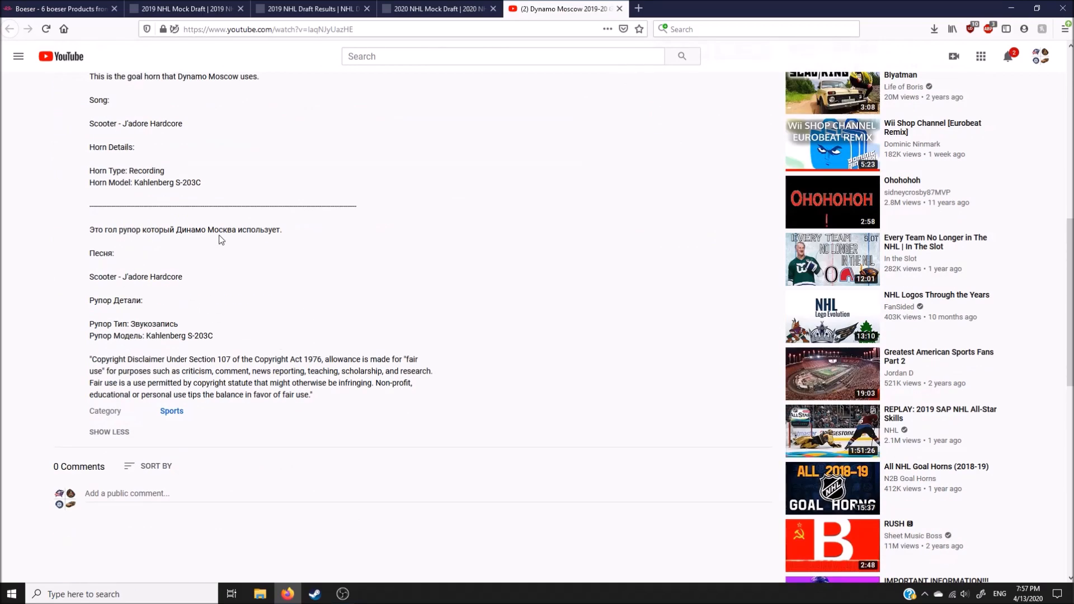
scroll(207, 246, up, 10)
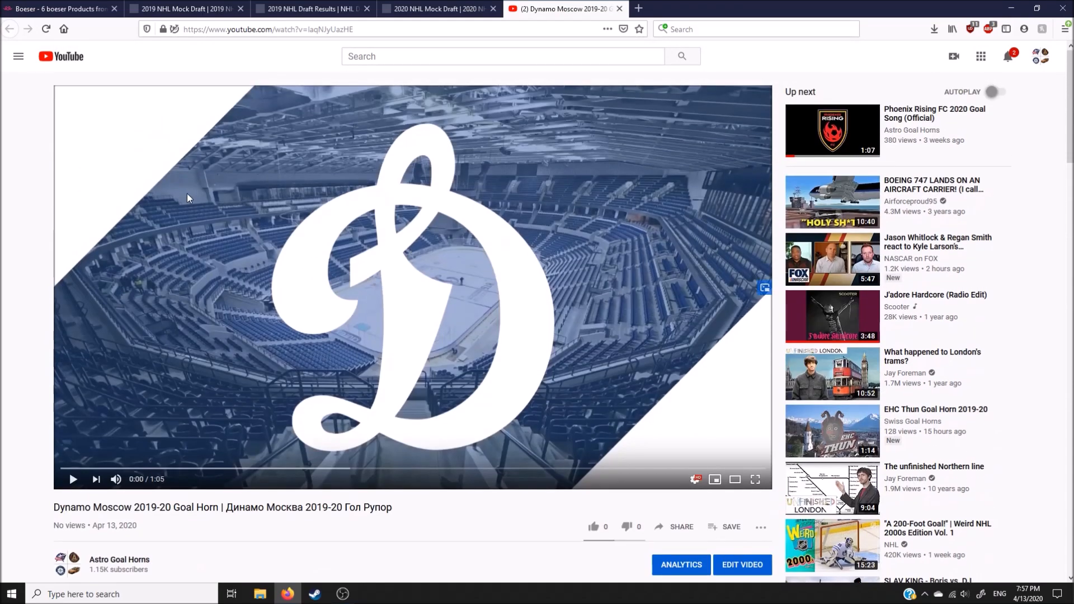
Step: Open the "2019-20 KHL Goal Horns" playlist and move the Dynamo Moscow video directly above Dinamo Riga
click(19, 56)
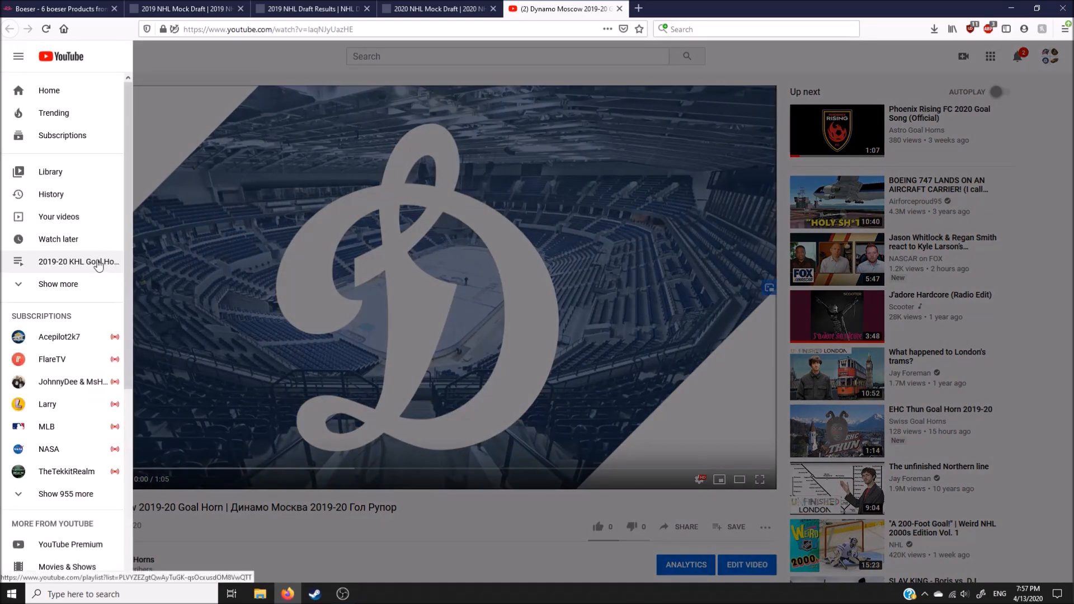
click(98, 266)
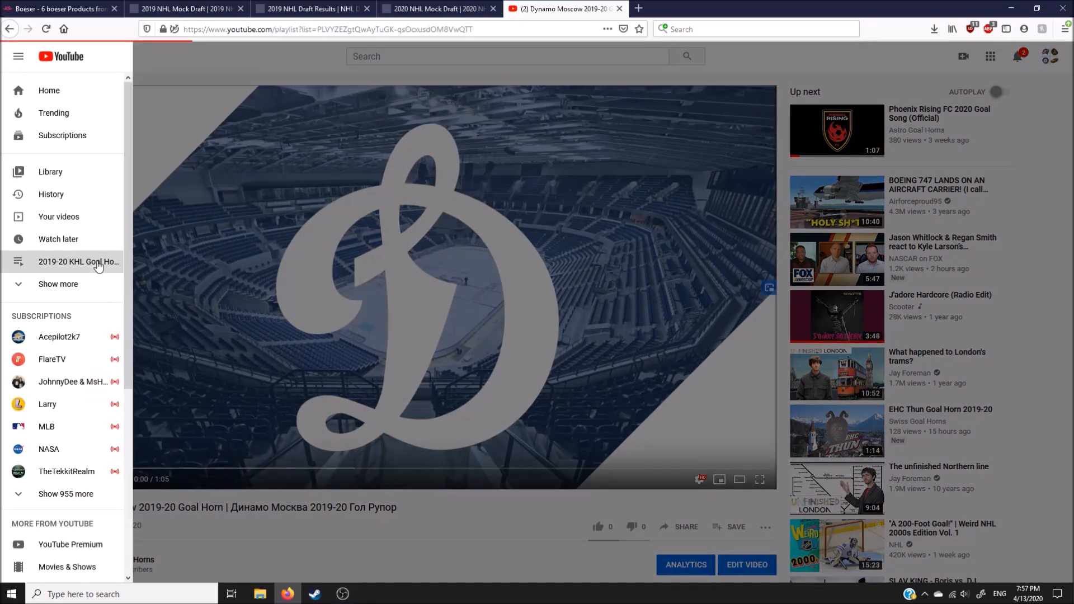
scroll(411, 285, down, 3)
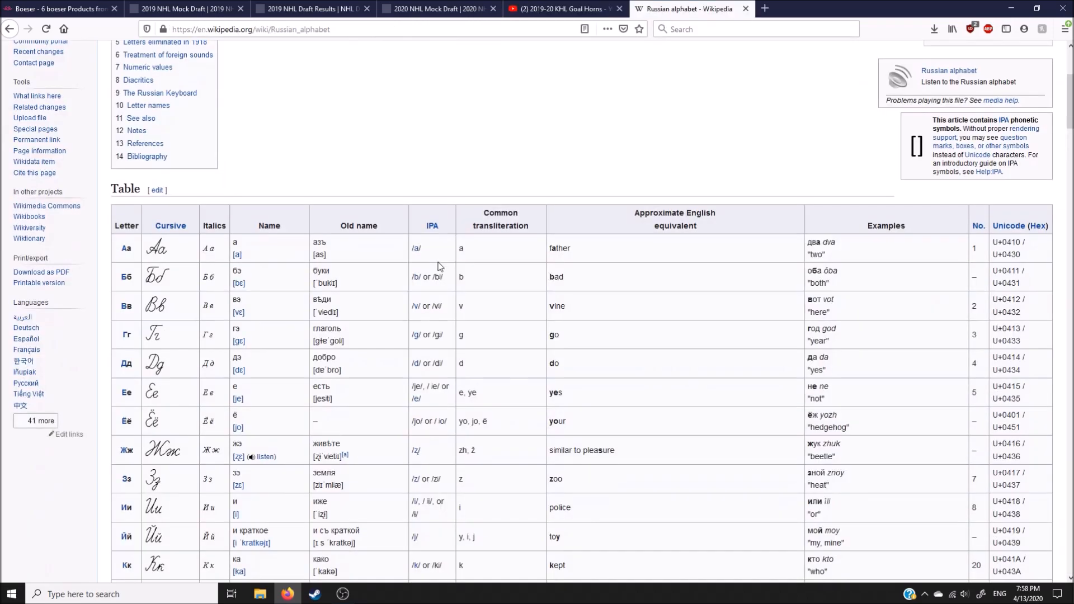
scroll(441, 267, down, 8)
scroll(440, 267, up, 4)
scroll(440, 267, up, 3)
Step: Compare the playlist order with the letter table in Wikipedia's "Russian alphabet" article and return to the playlist
click(562, 8)
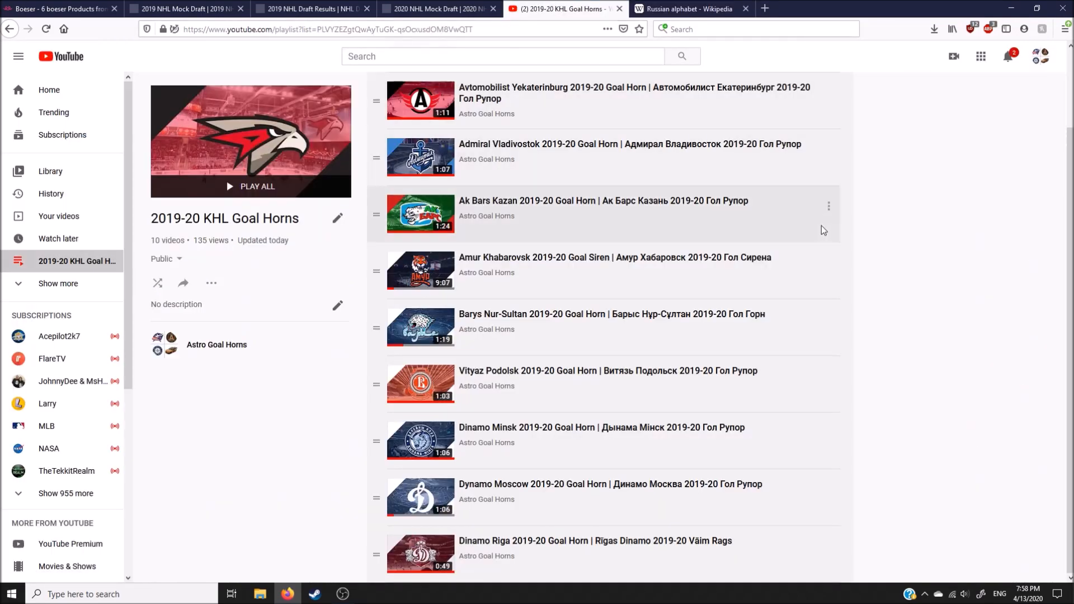
click(652, 5)
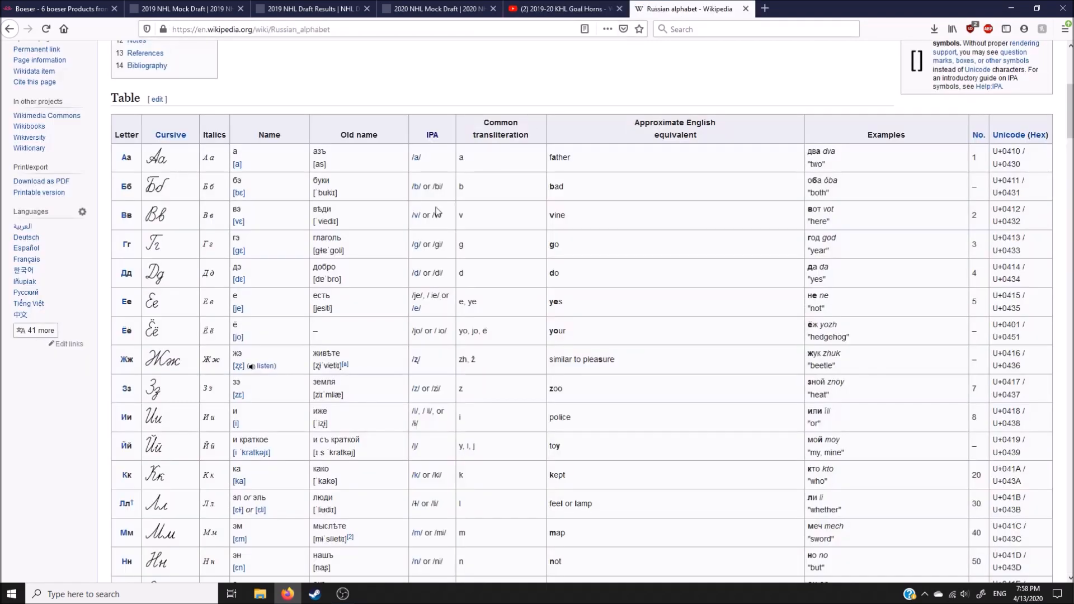
click(552, 9)
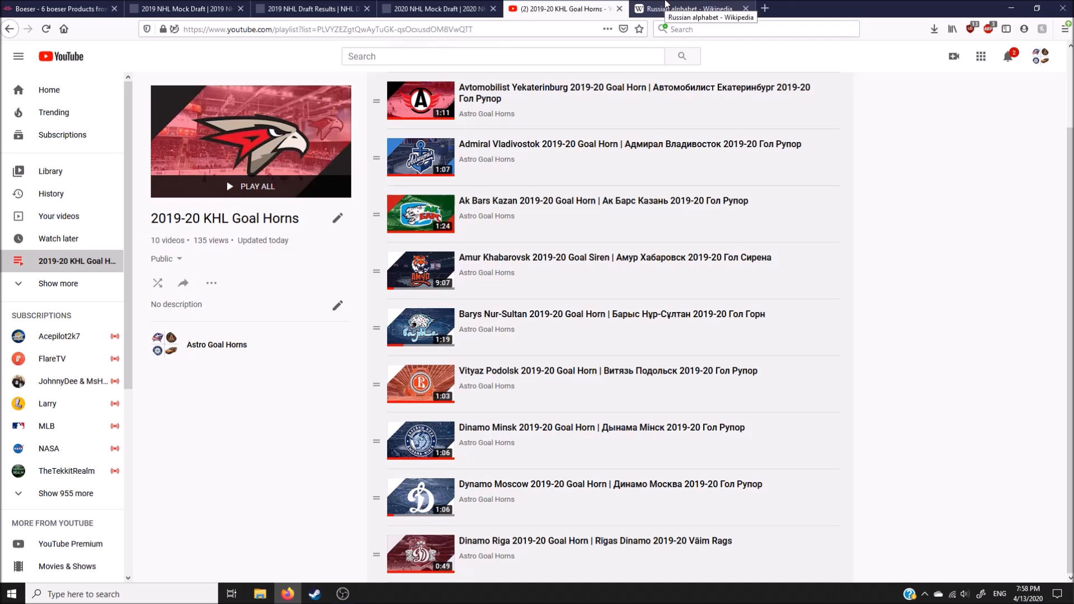
Step: Check the Dinamo Minsk, Dynamo Moscow and Dinamo Riga order against further letters in Wikipedia's Russian alphabet table, and close the article
click(666, 4)
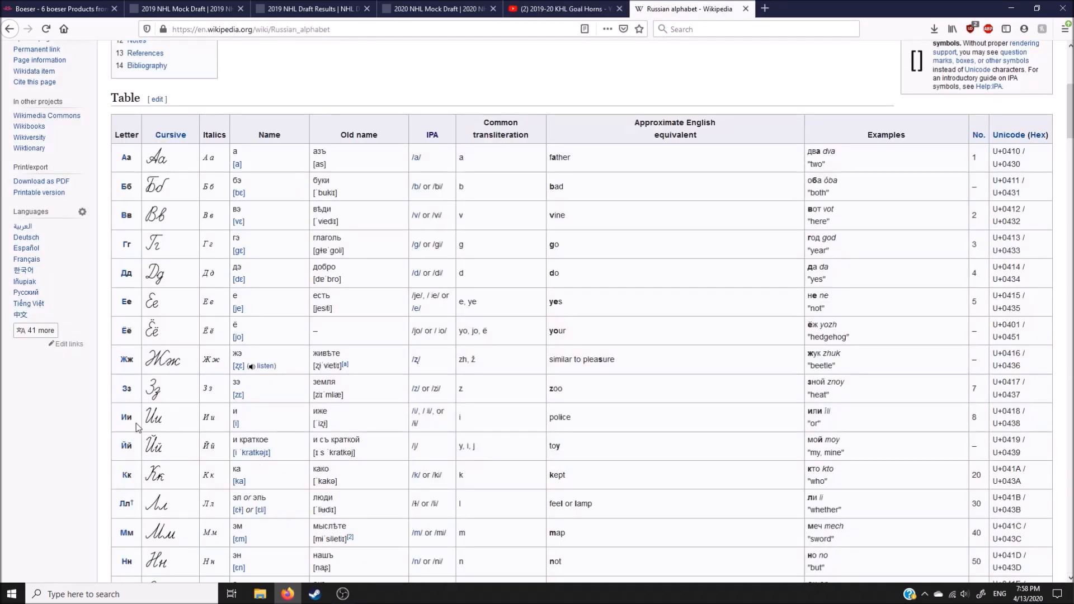
scroll(136, 428, down, 4)
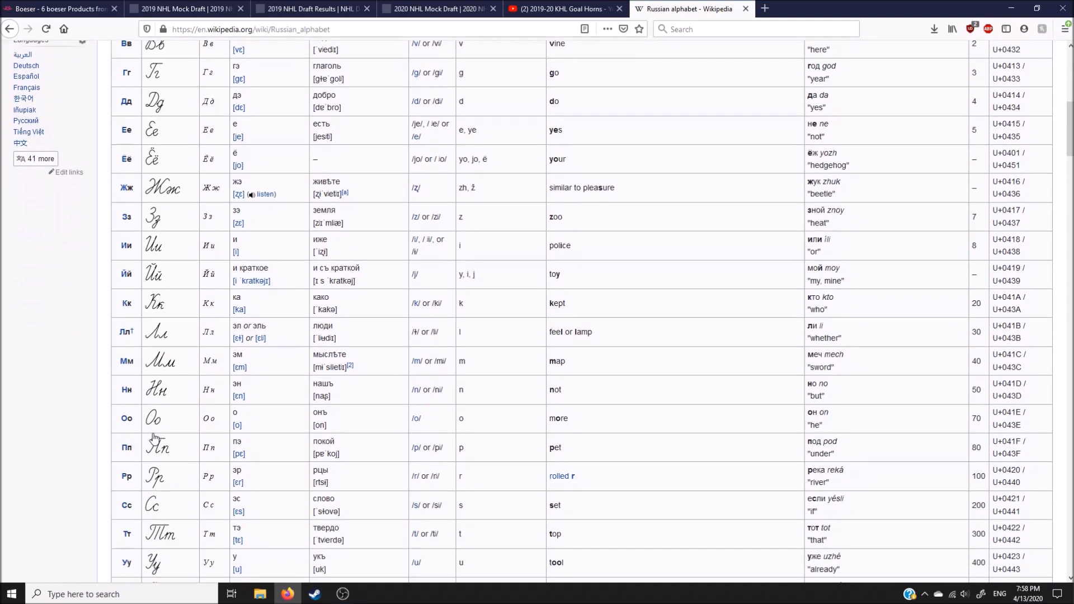
click(569, 6)
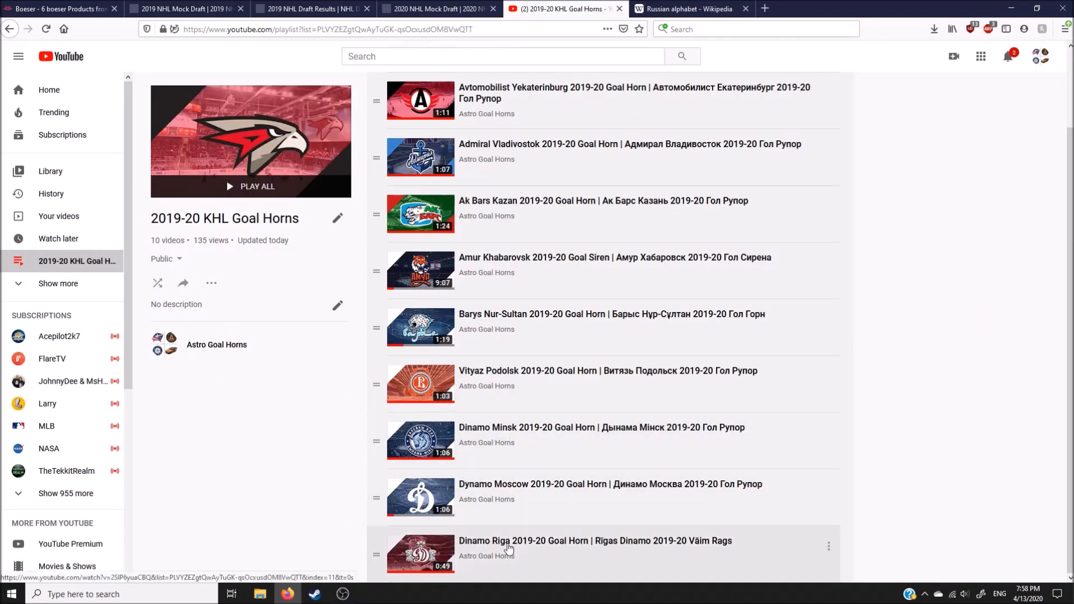
click(684, 5)
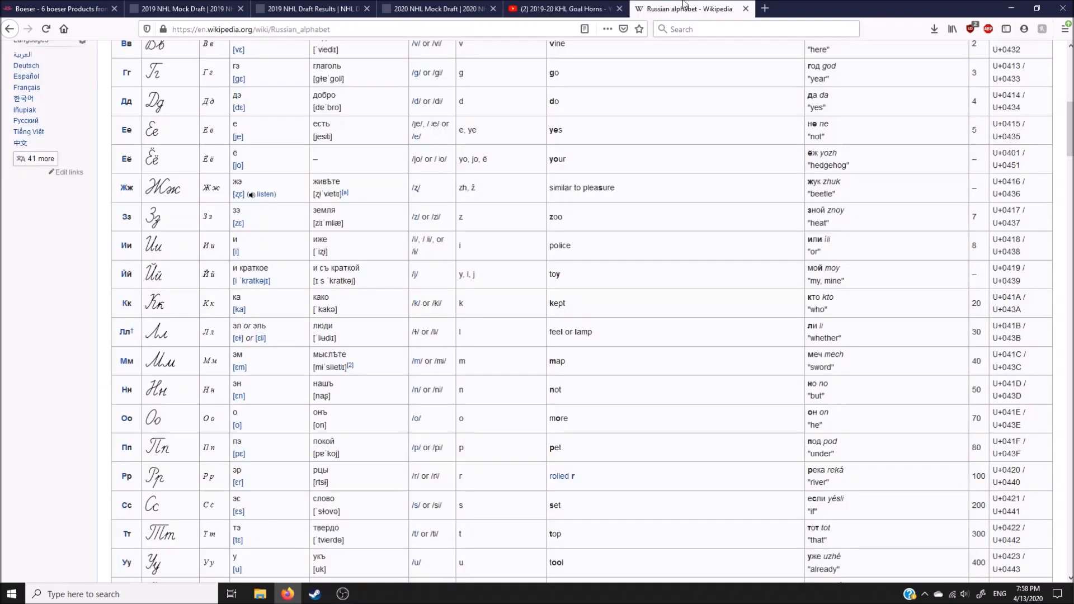
click(591, 4)
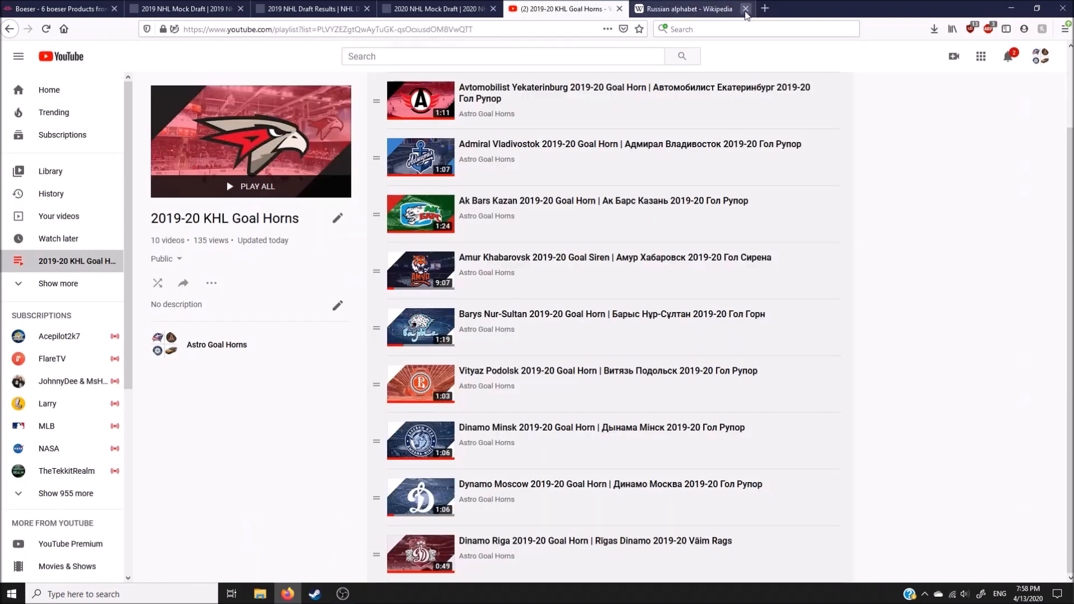
click(746, 9)
scroll(937, 410, up, 3)
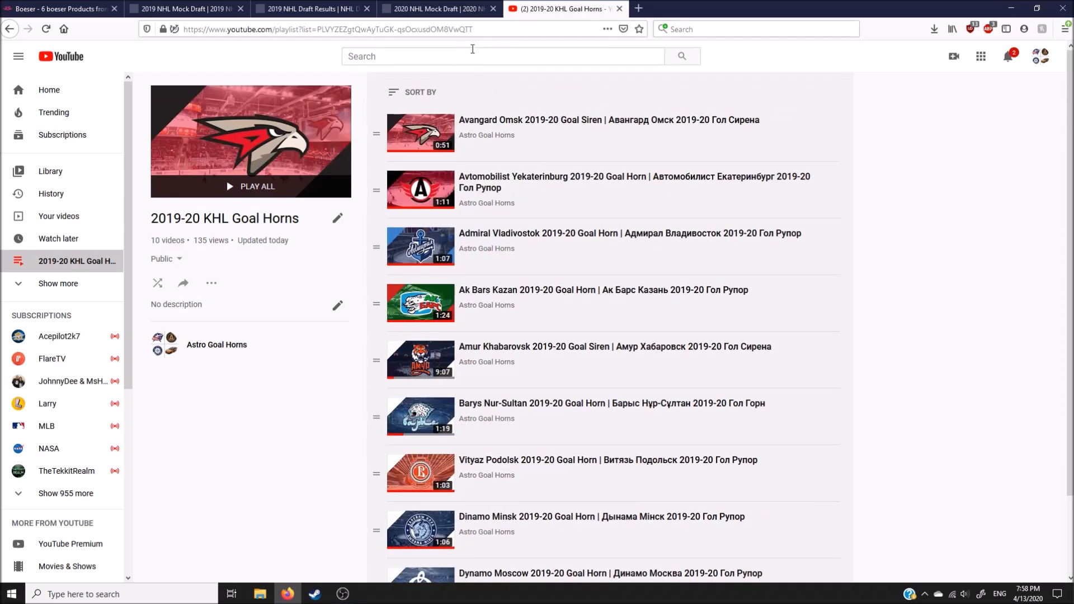
Step: Load google.com in place of the playlist page and minimize the browser to the desktop
click(494, 28)
text(google.com)
key(Return)
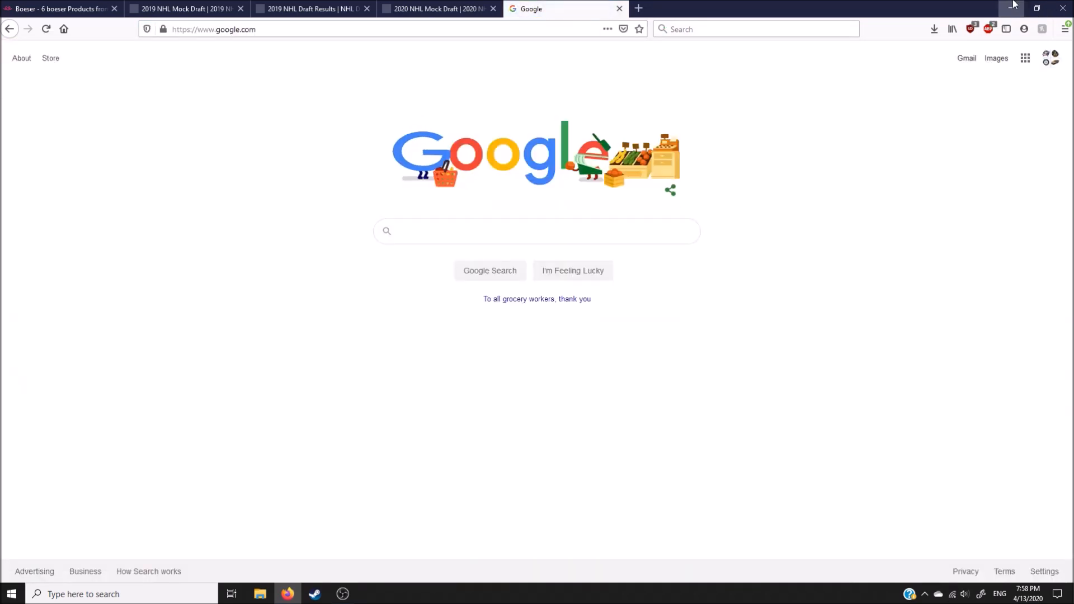
click(1013, 6)
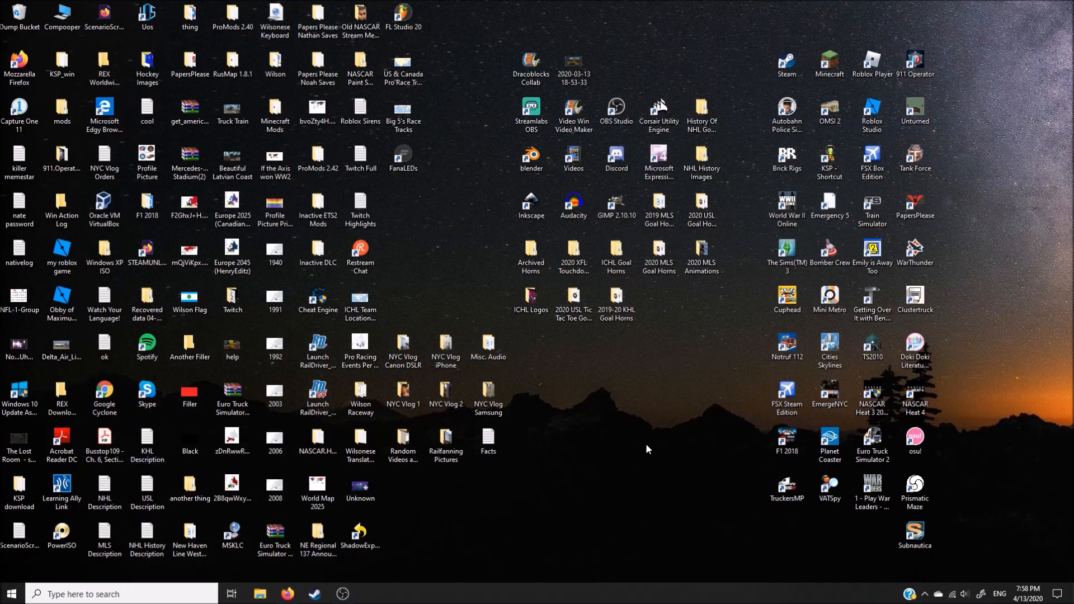